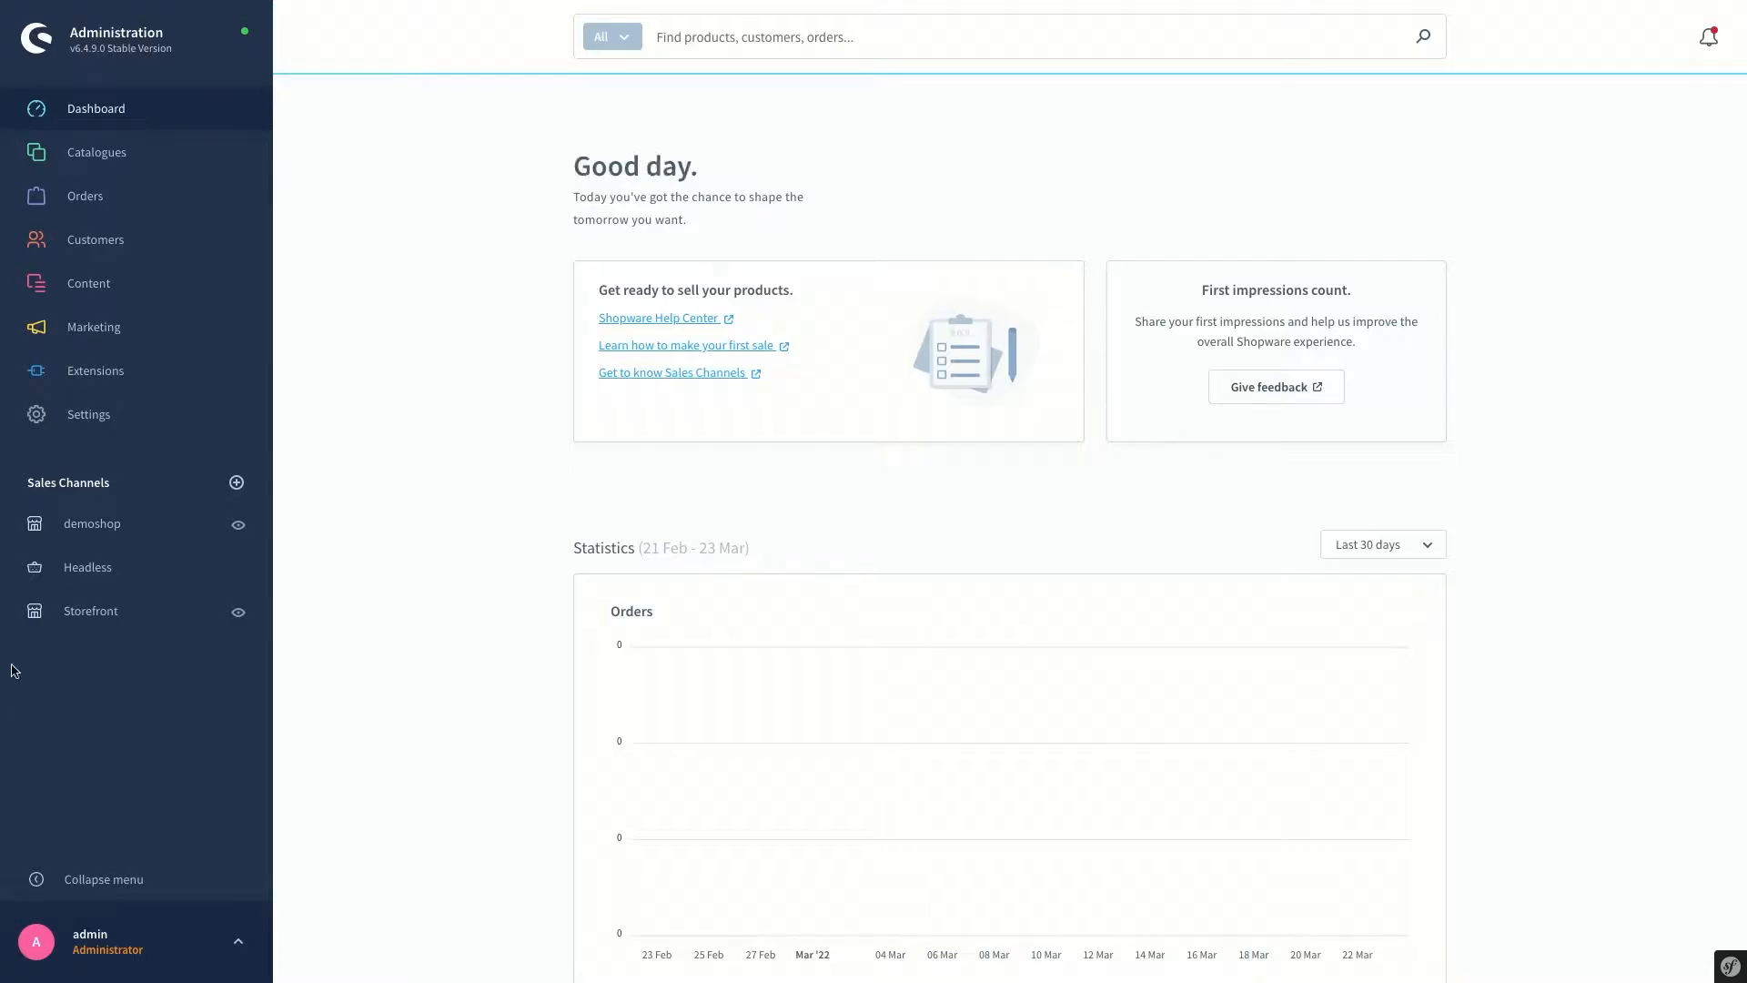
From Orders > Overview, start a new order and browse the existing customers list
left_click(113, 203)
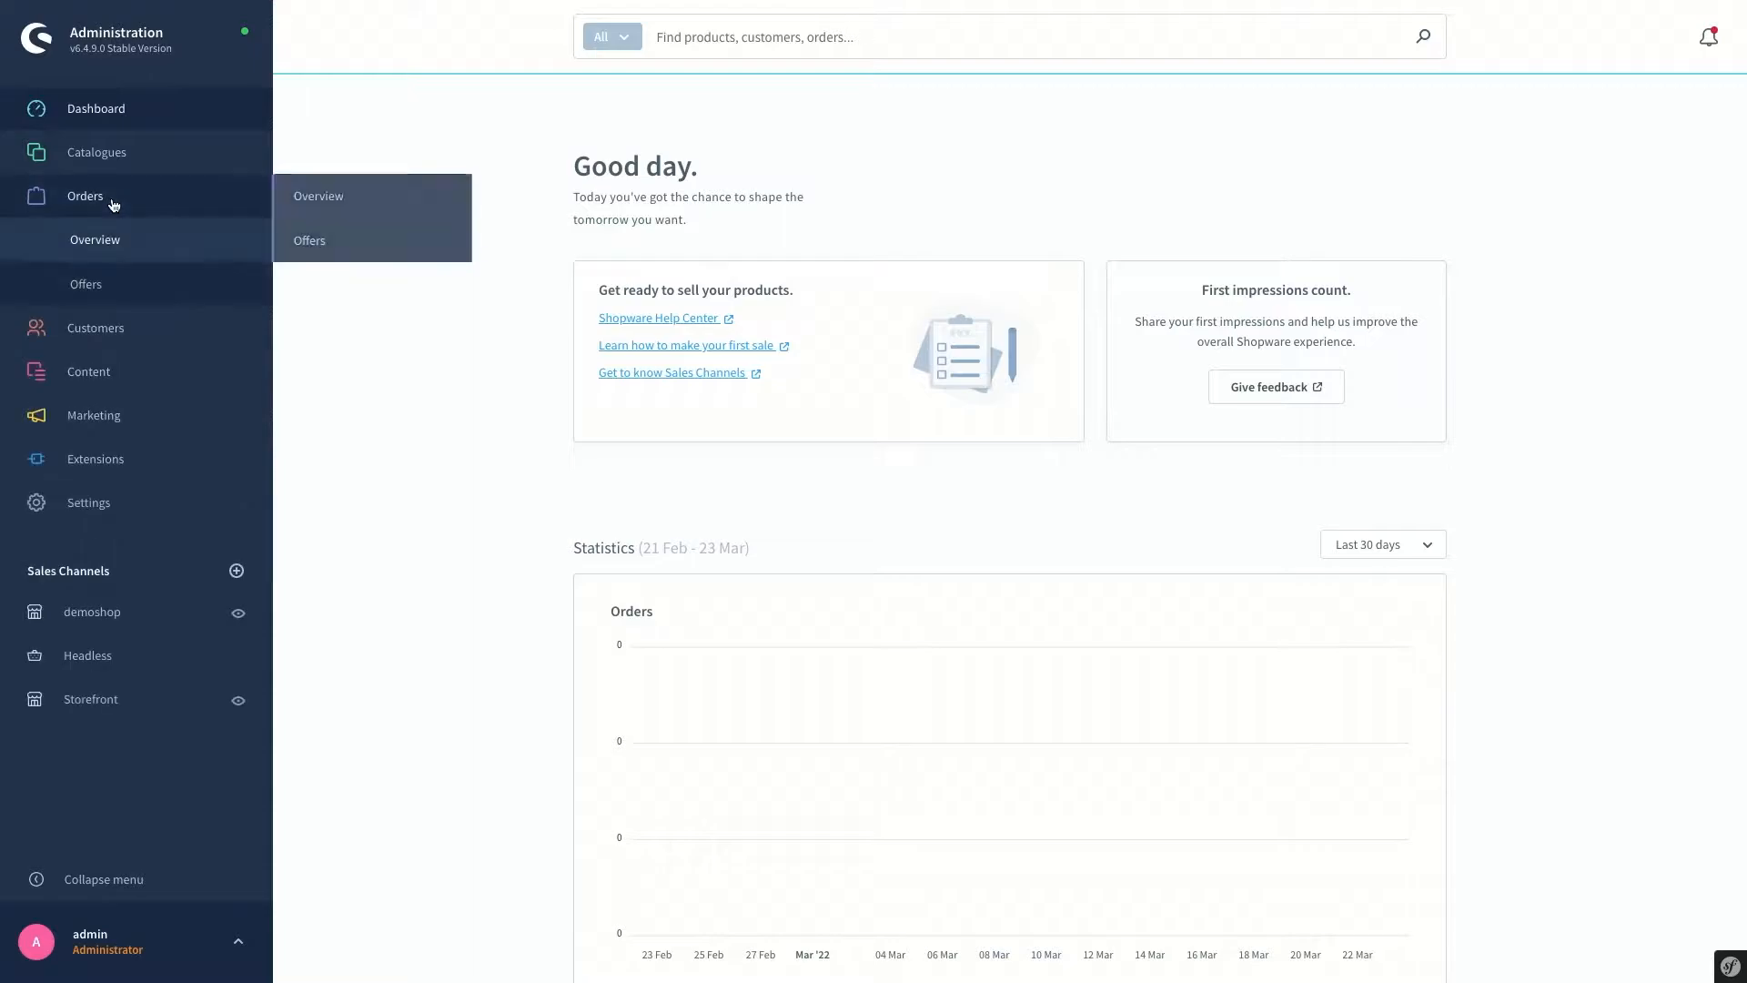
left_click(95, 239)
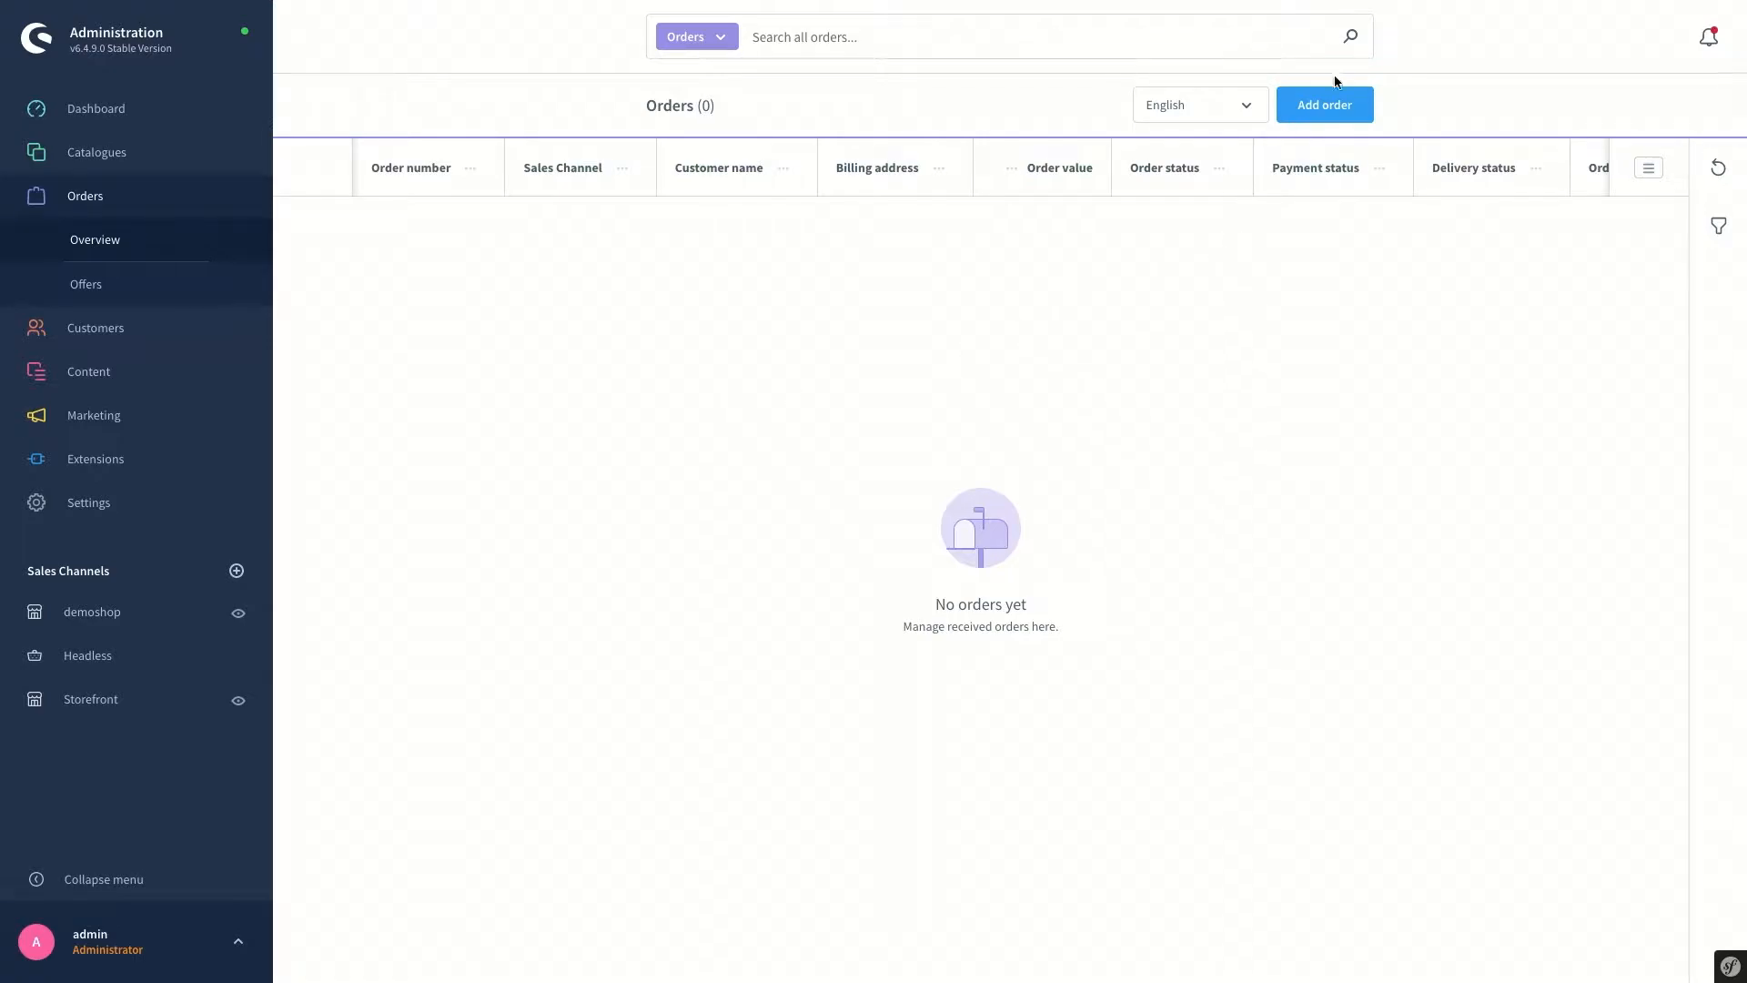
left_click(1331, 102)
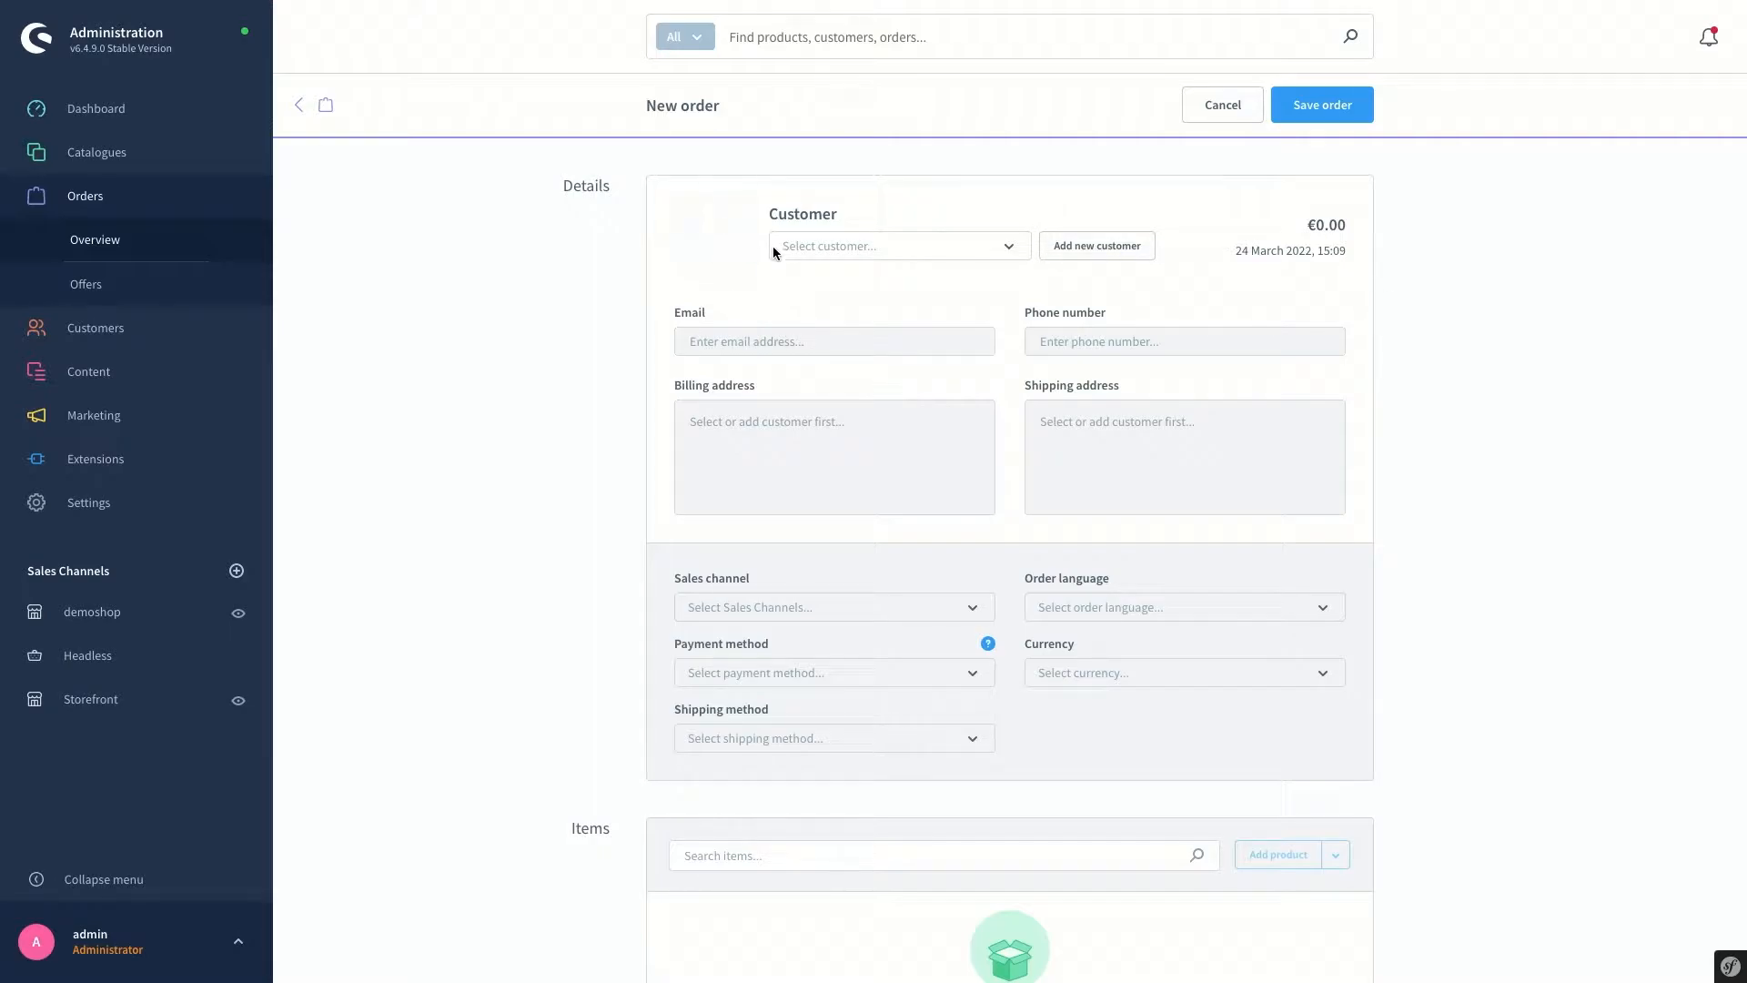
left_click(809, 246)
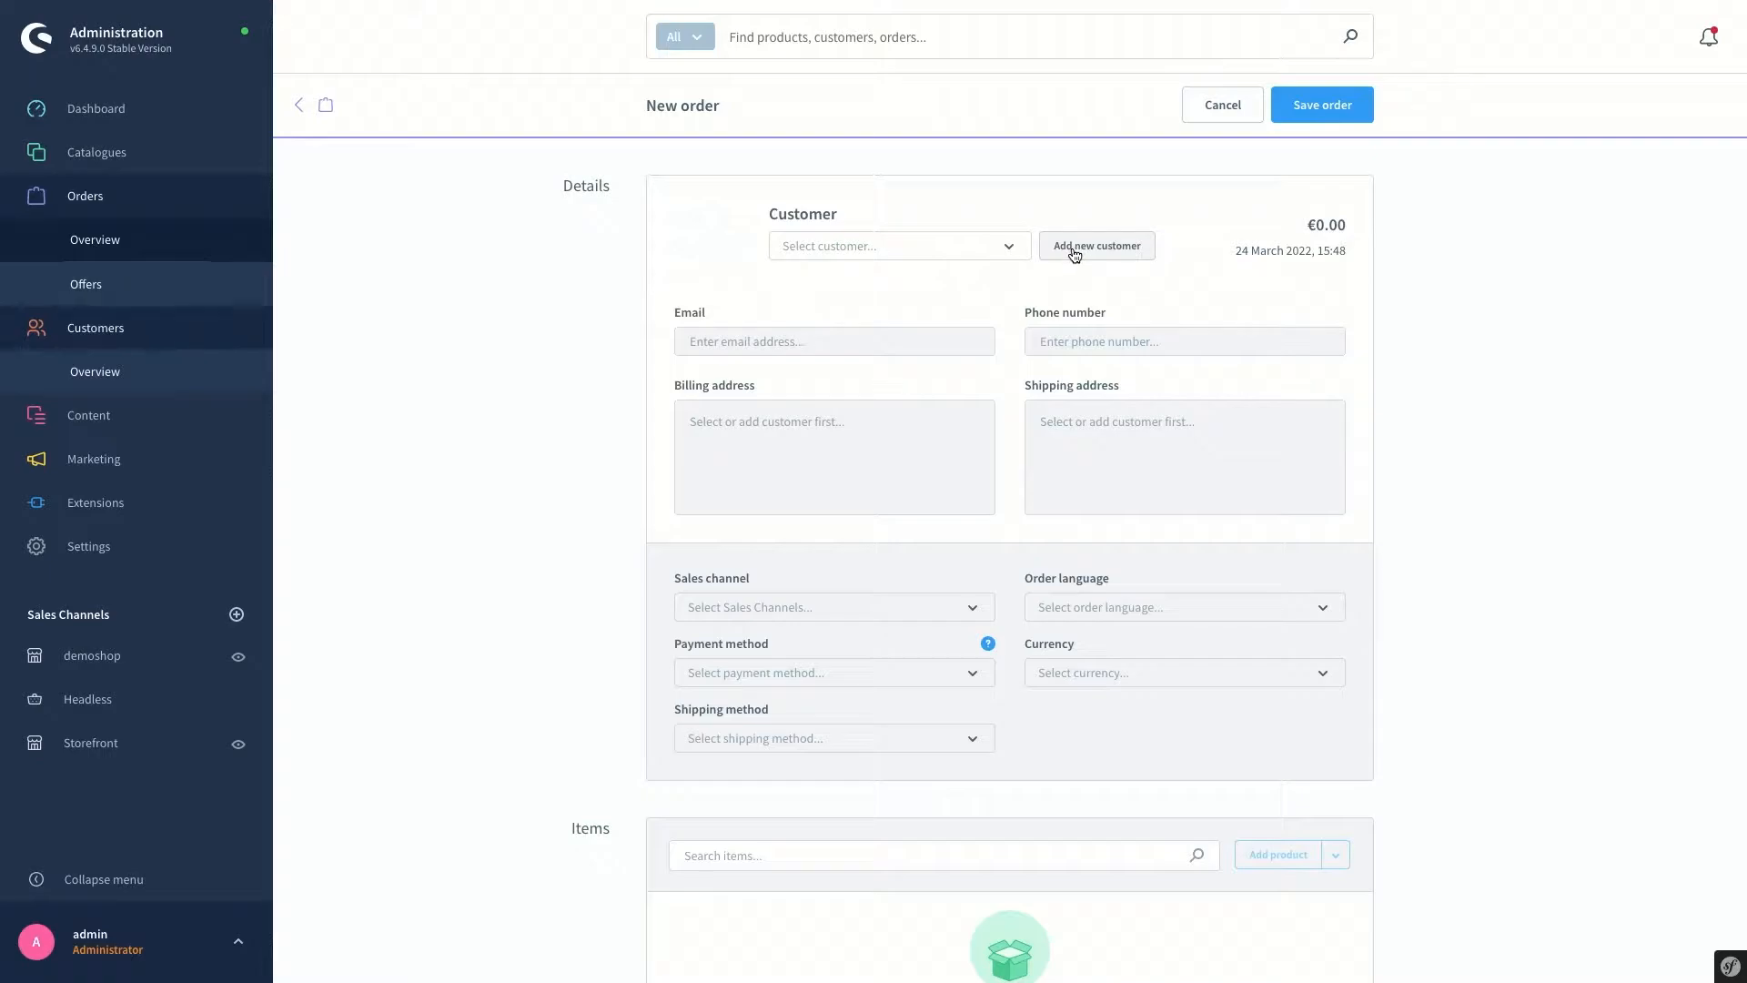
Start adding a new regular (non-guest) customer with salutation Mr
left_click(1075, 252)
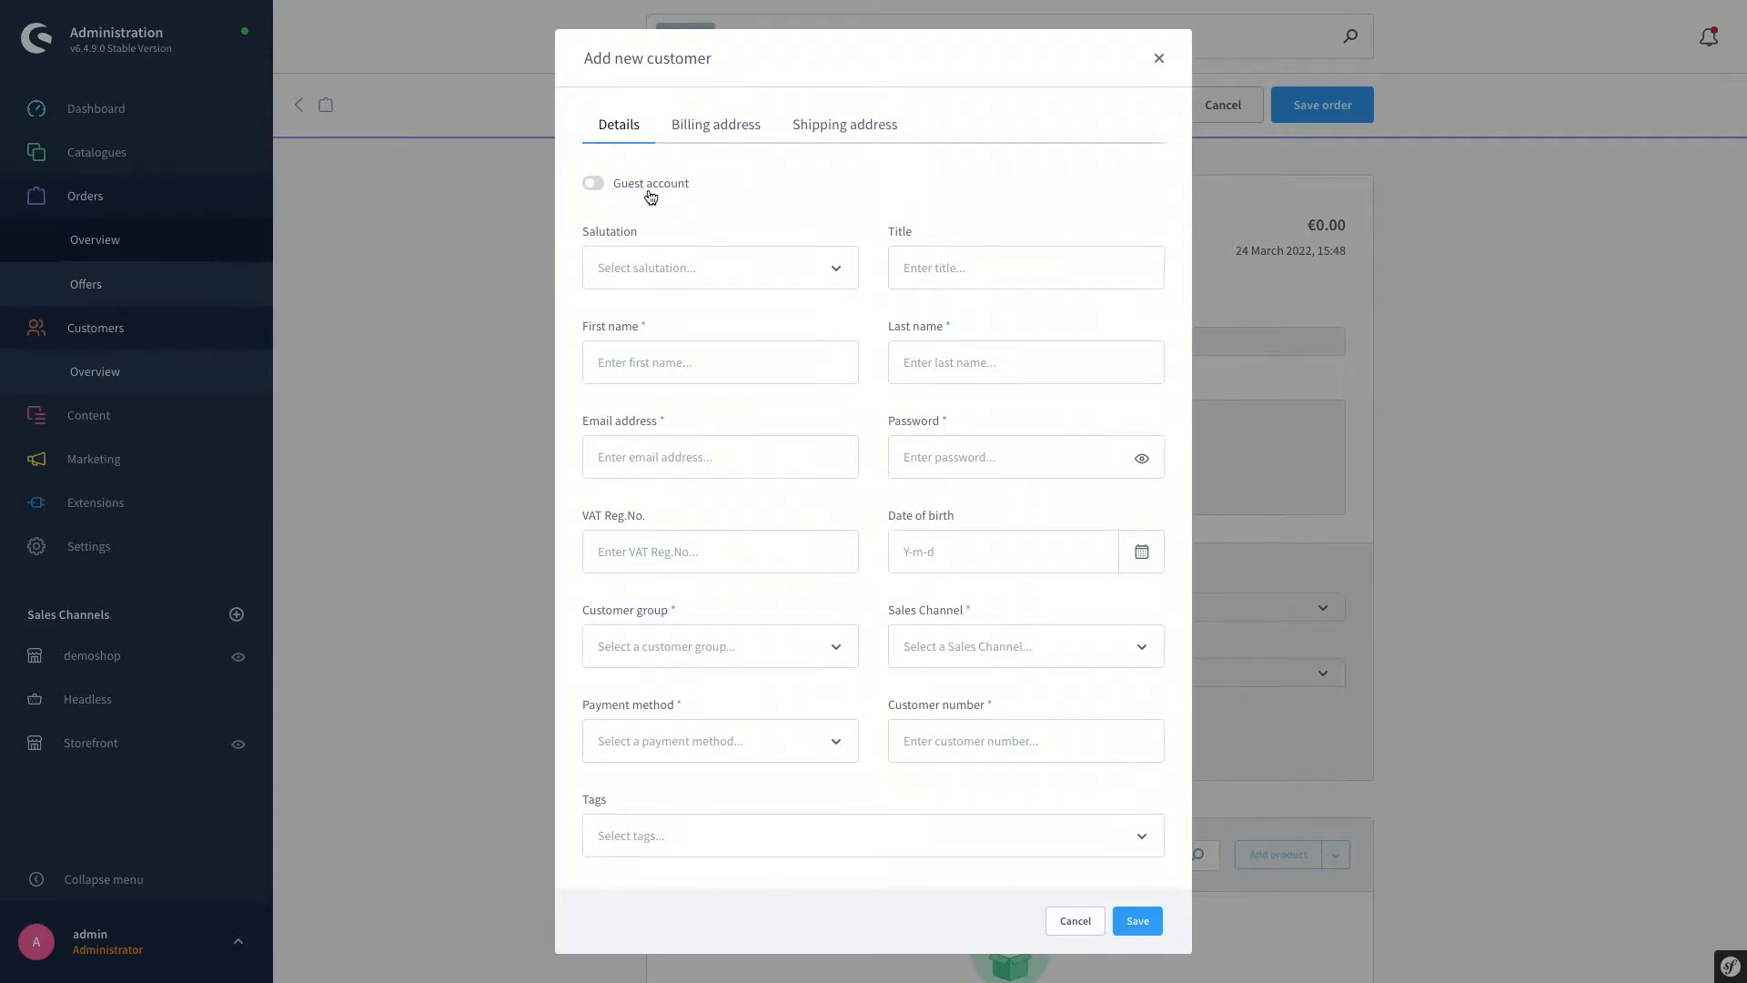
left_click(594, 183)
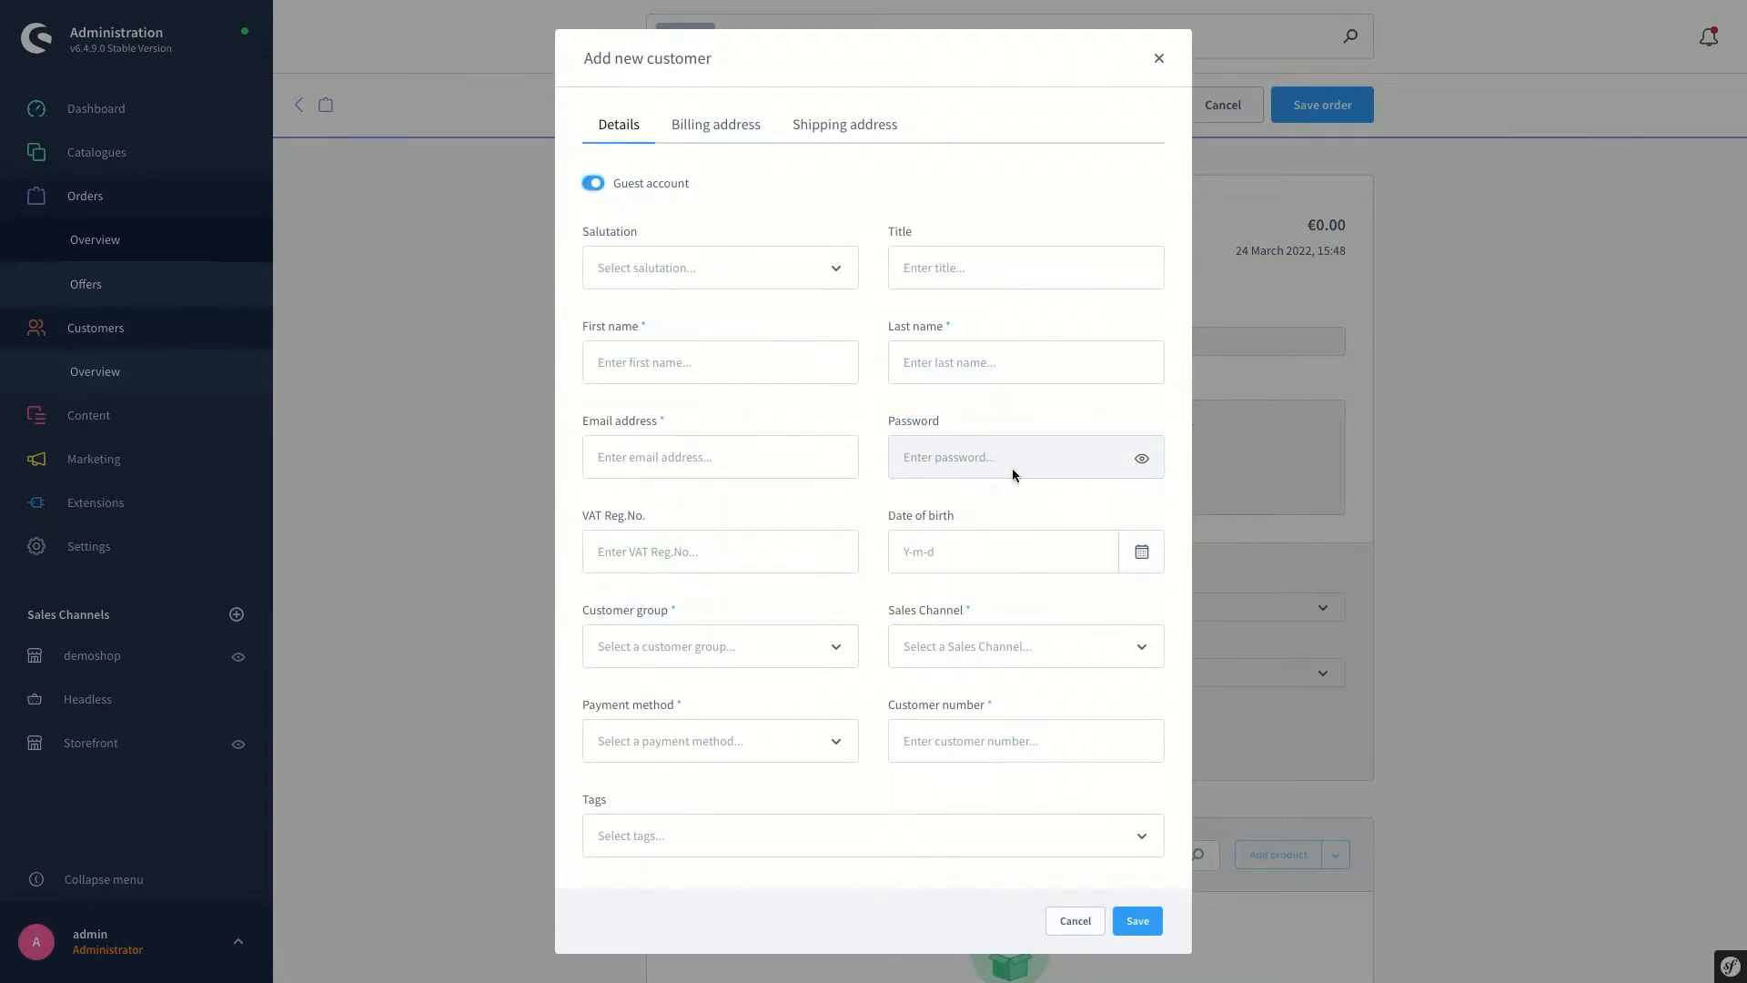
left_click(597, 183)
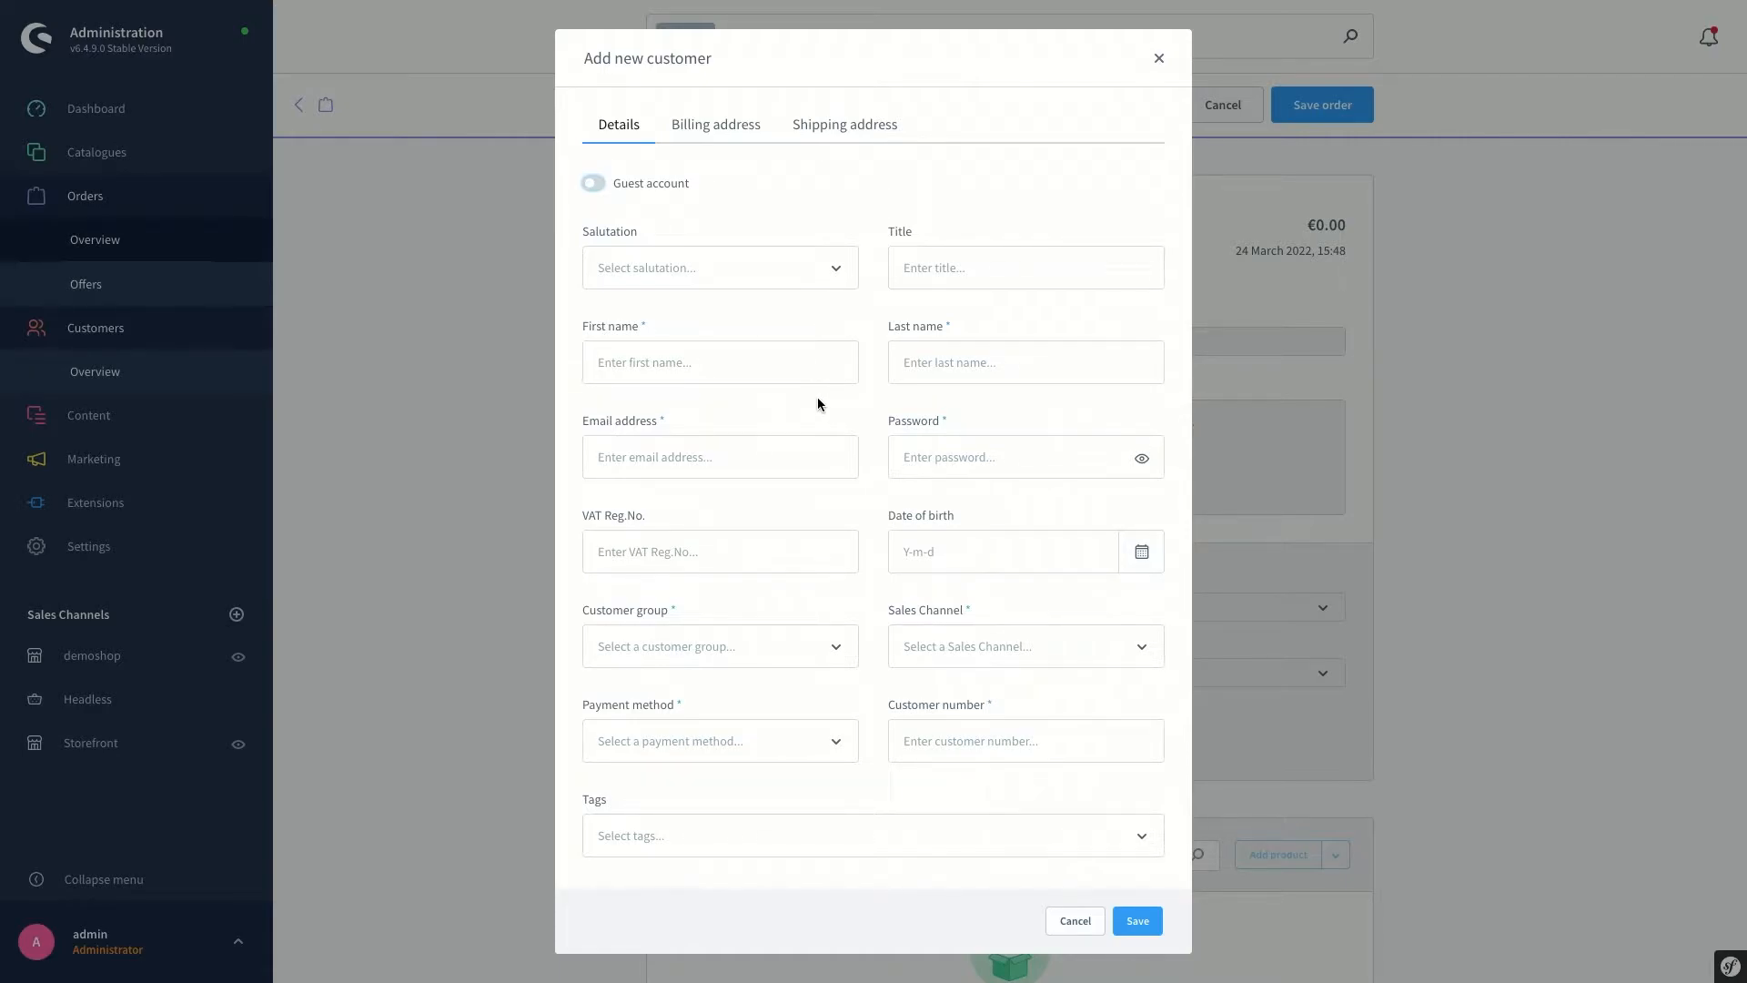
left_click(724, 278)
left_click(692, 320)
Fill first and last name 'test', the e-mail and the account password, leaving birth date empty
left_click(667, 363)
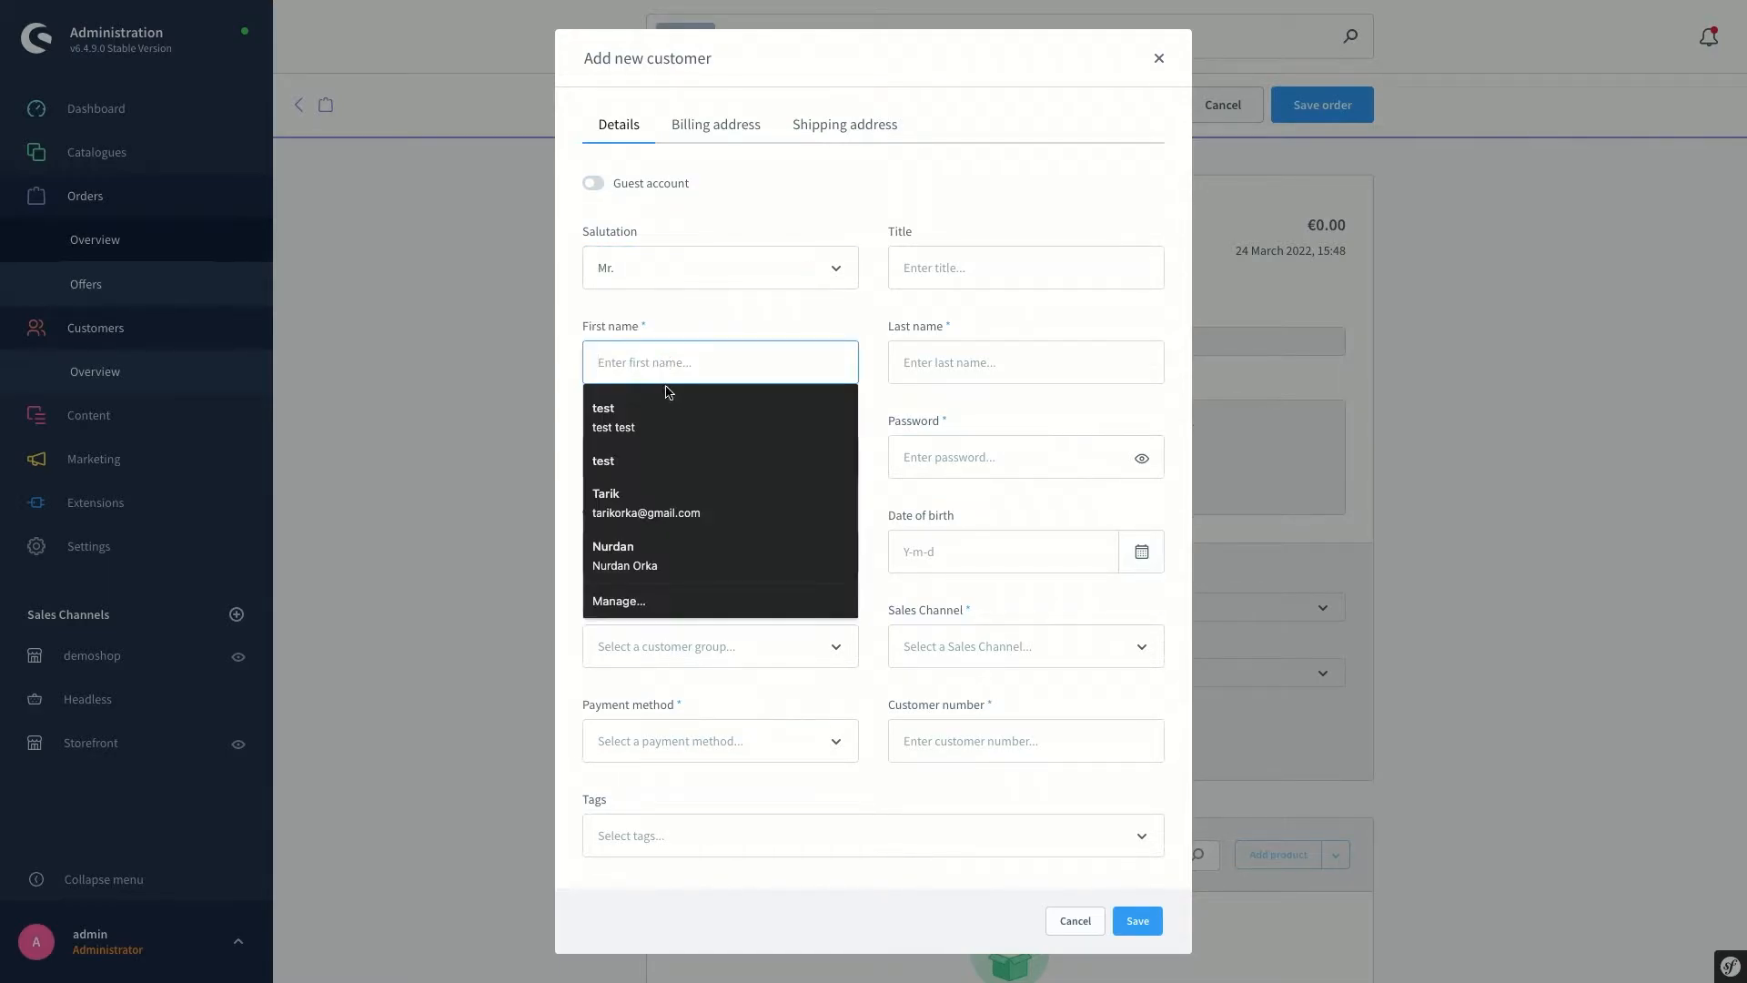
left_click(667, 400)
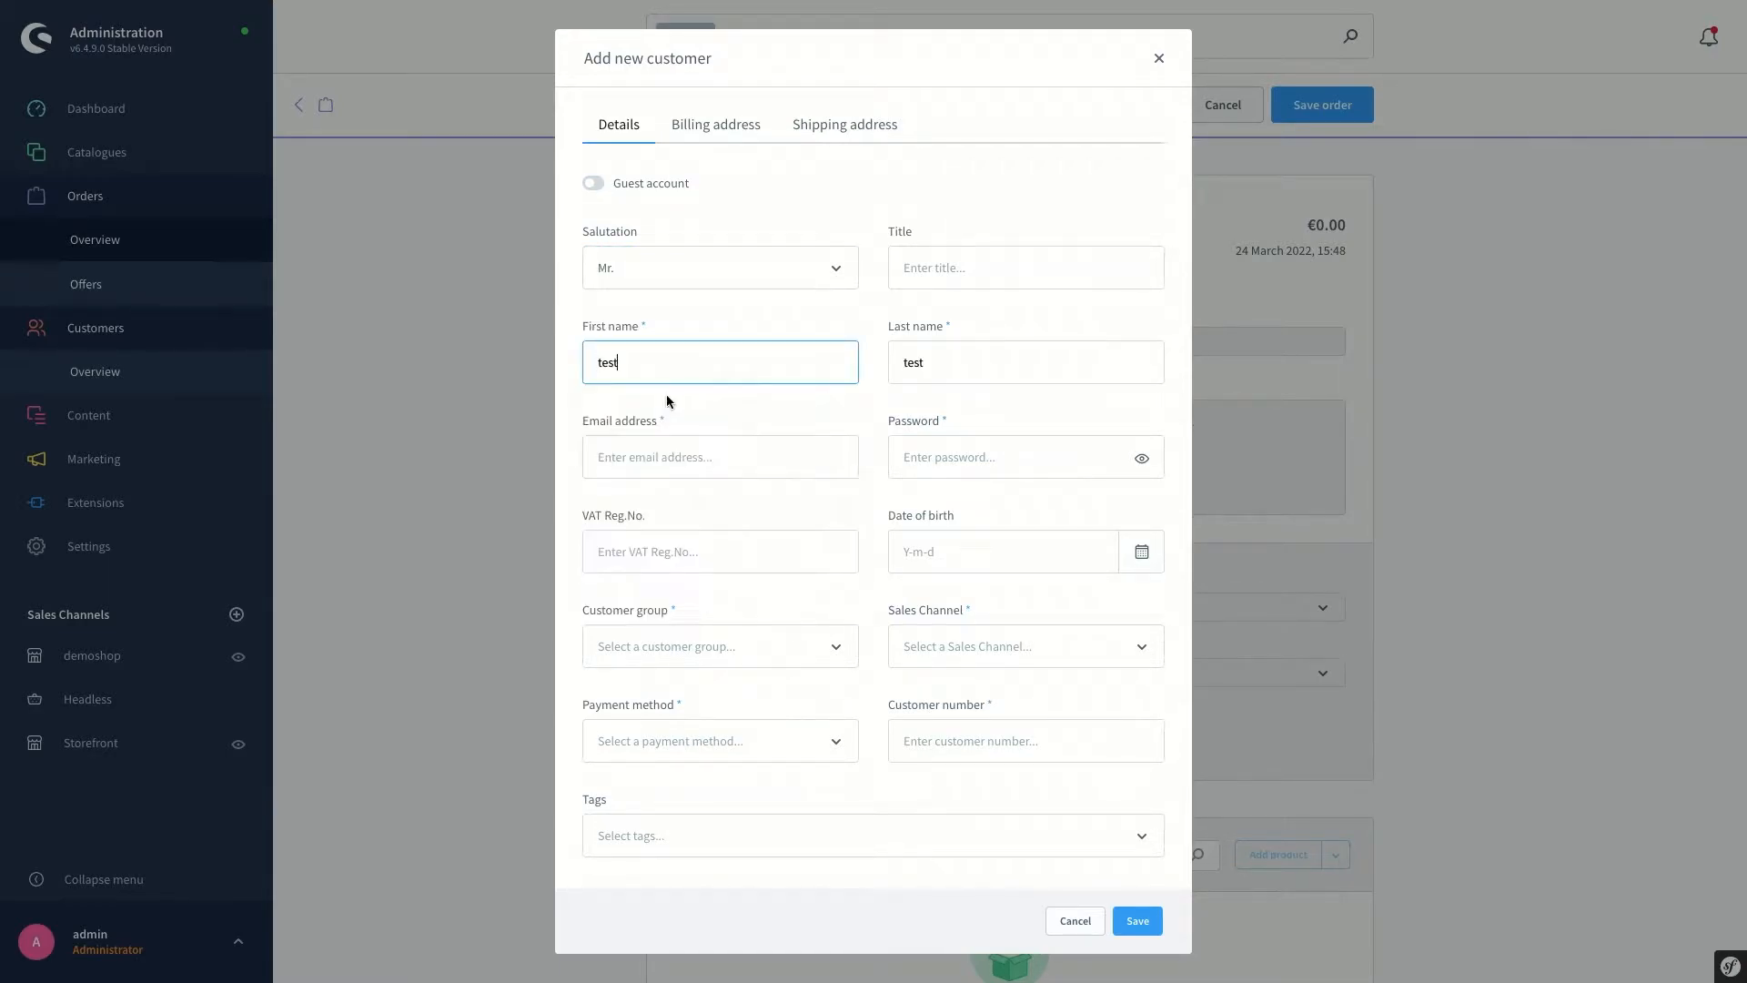
left_click(658, 455)
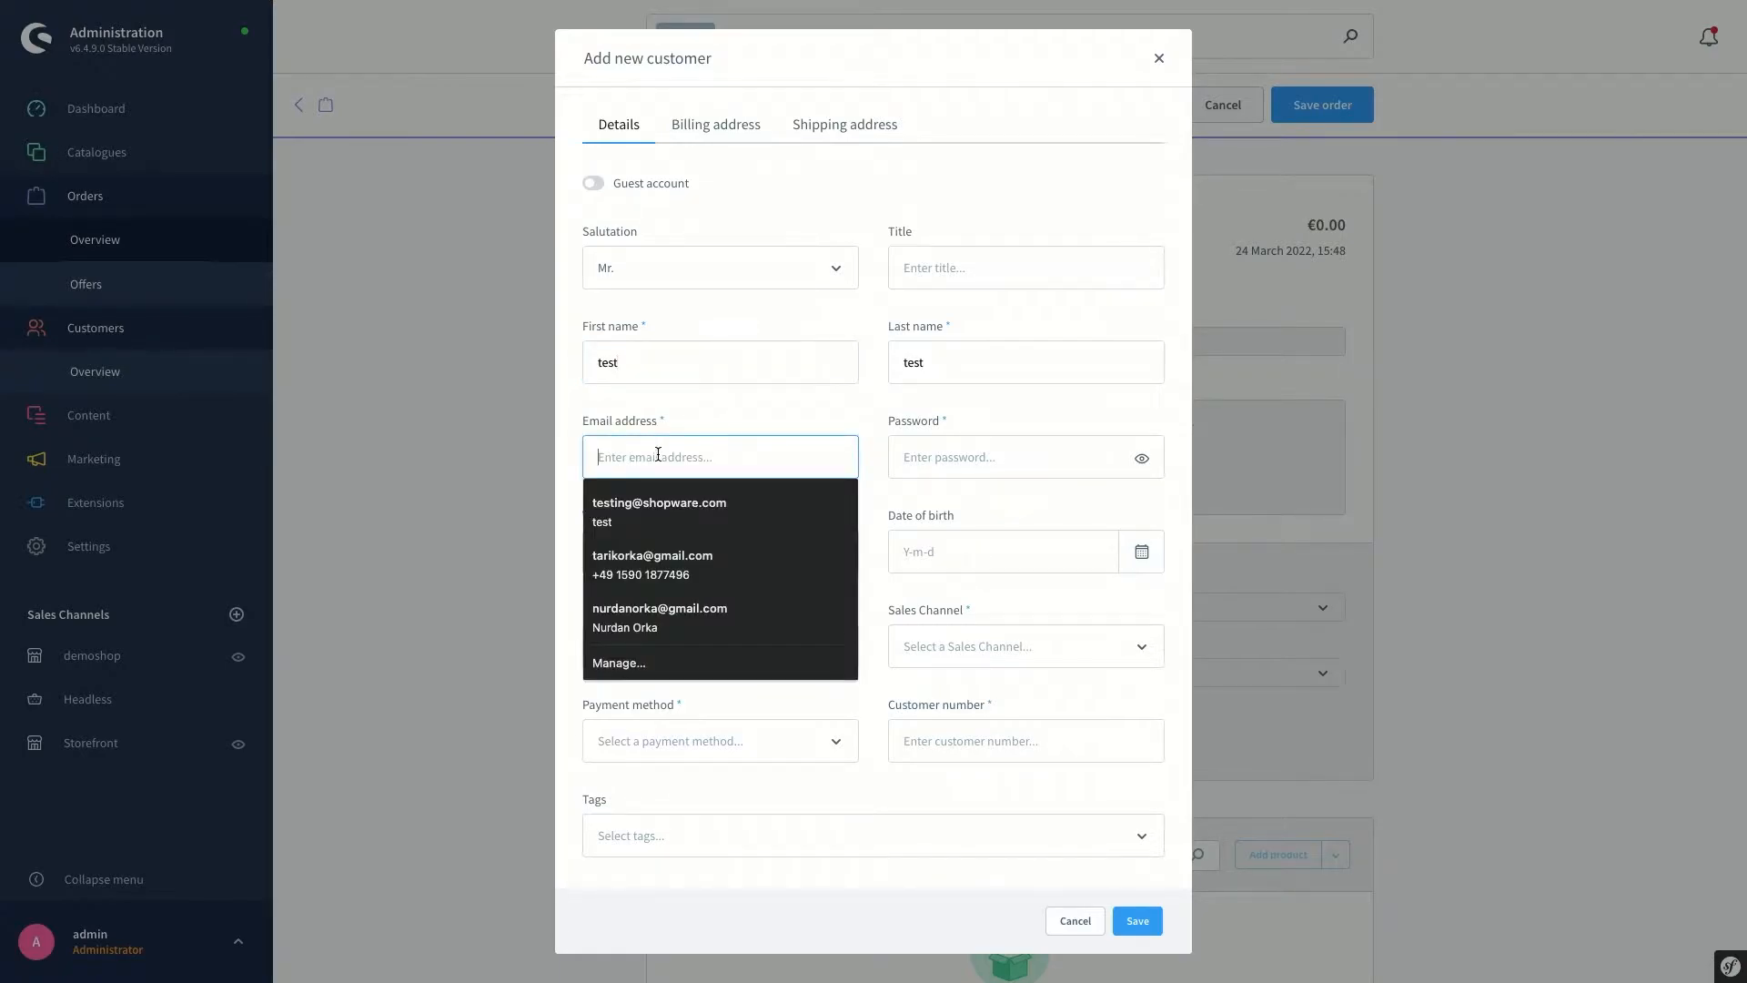
left_click(654, 507)
left_click(954, 461)
type("testtest")
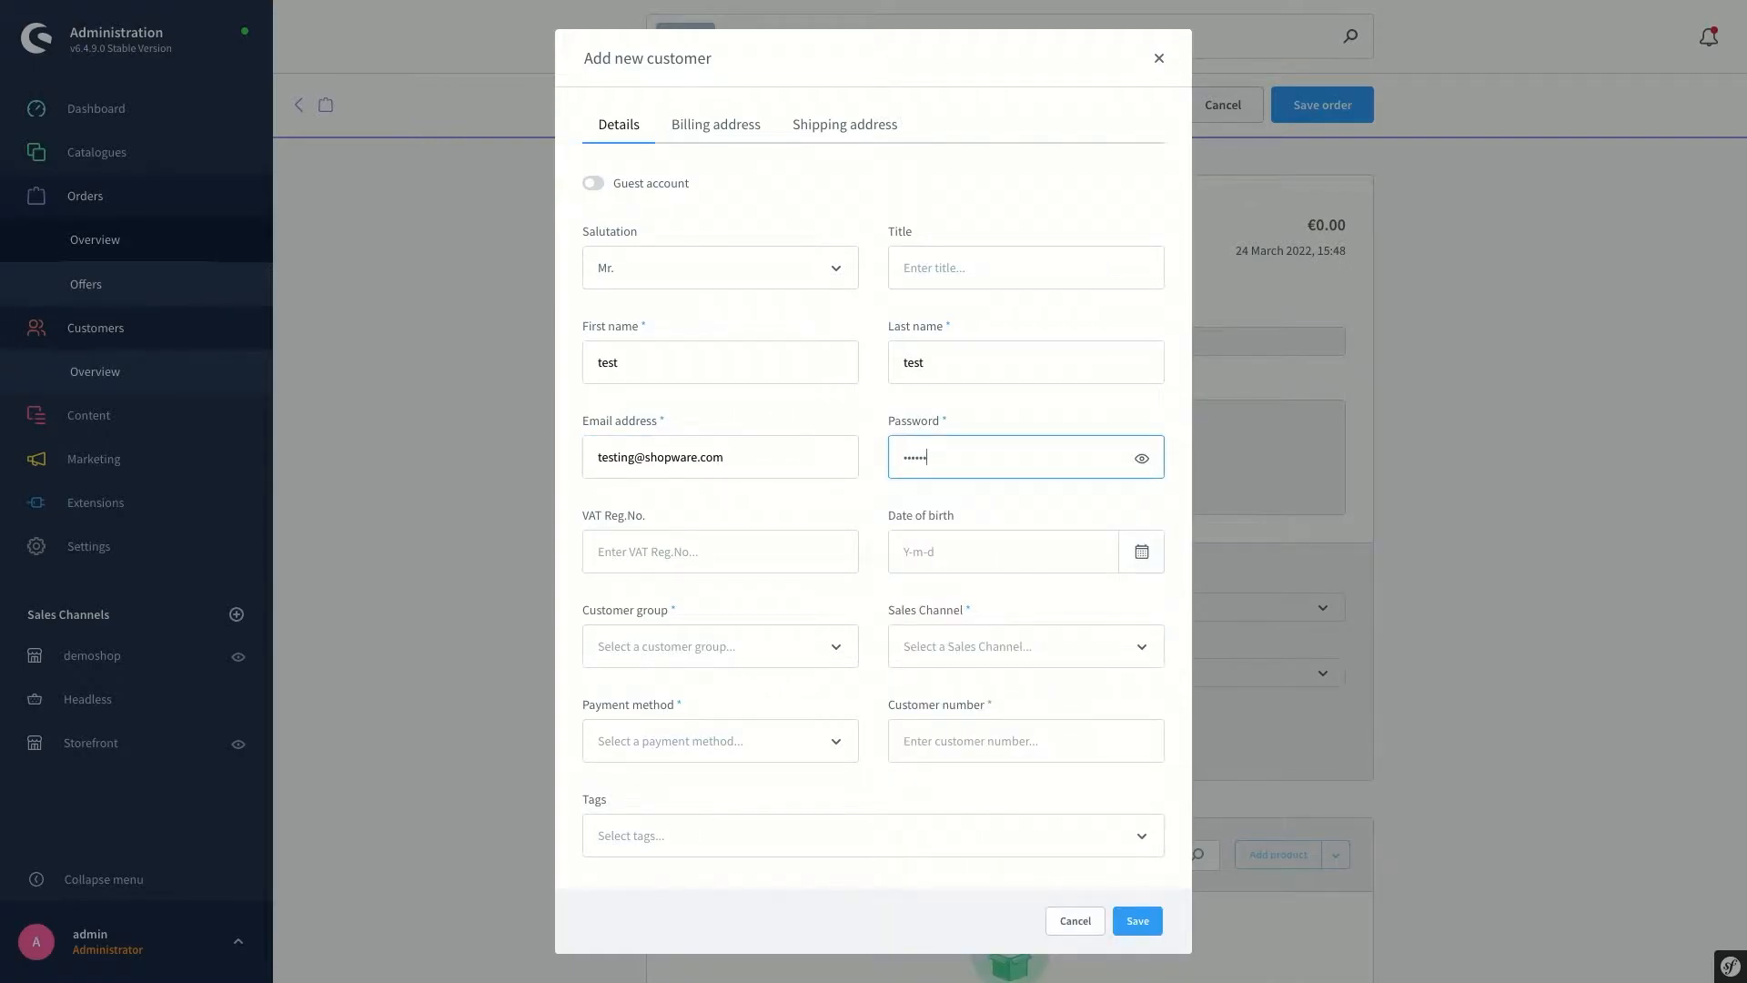
left_click(965, 551)
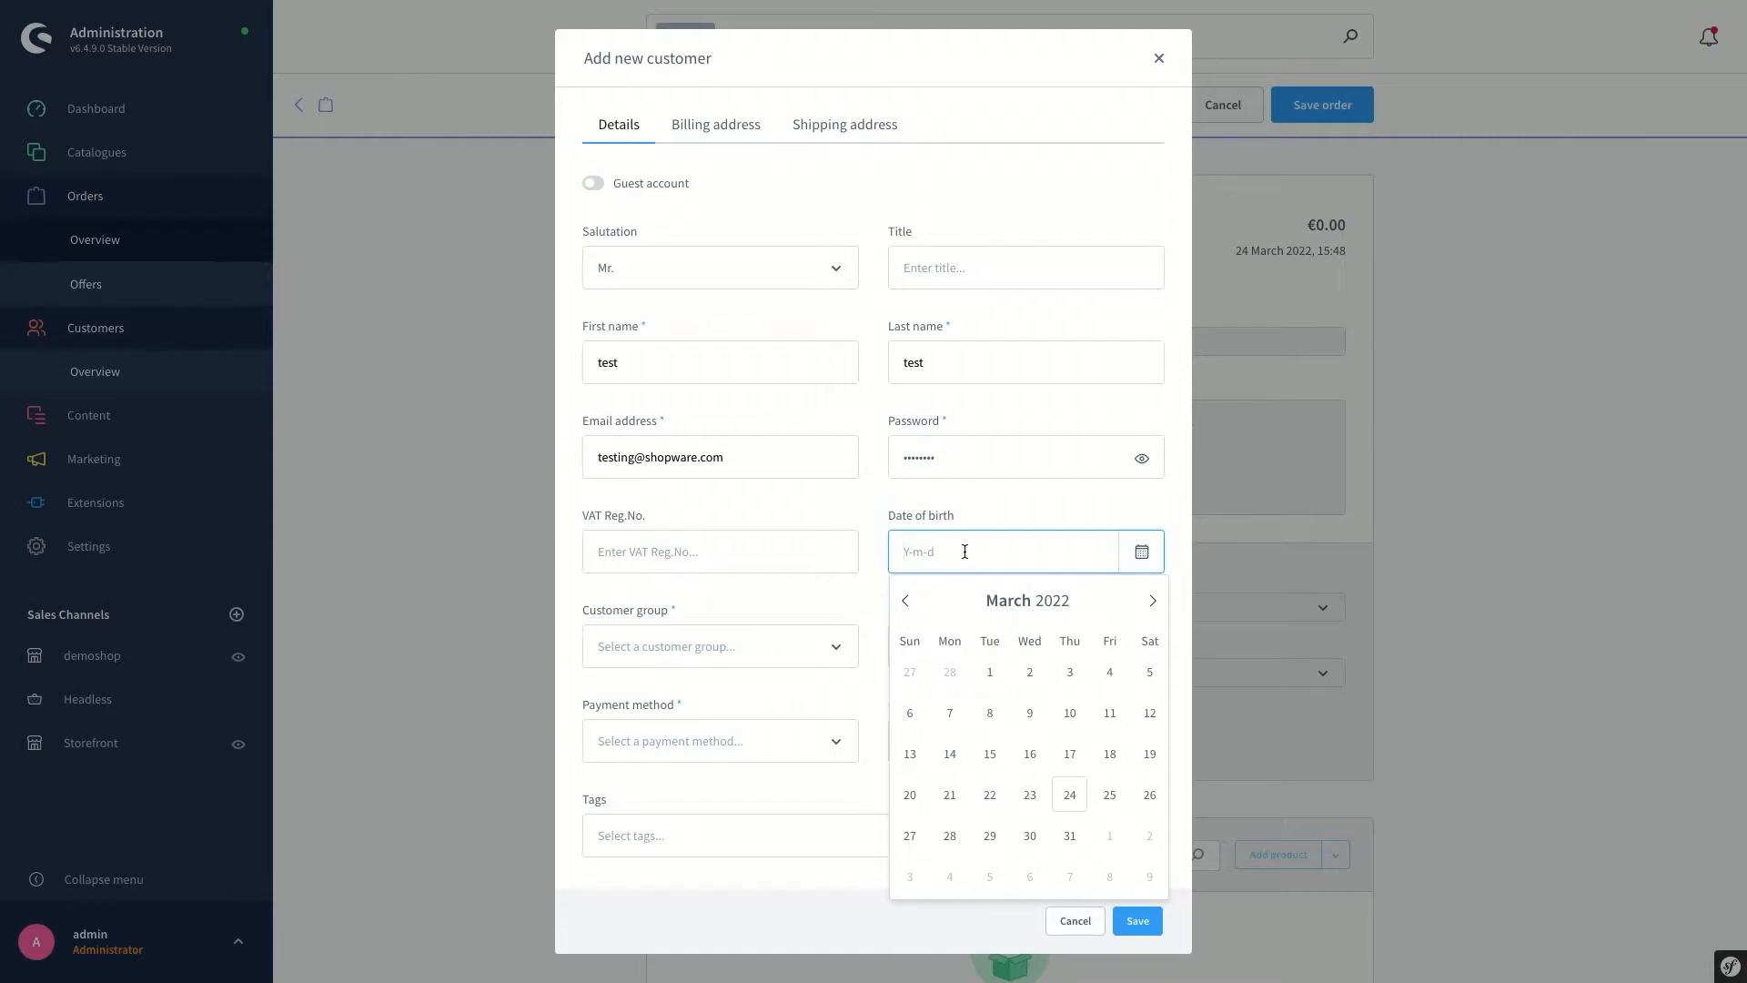
left_click(814, 590)
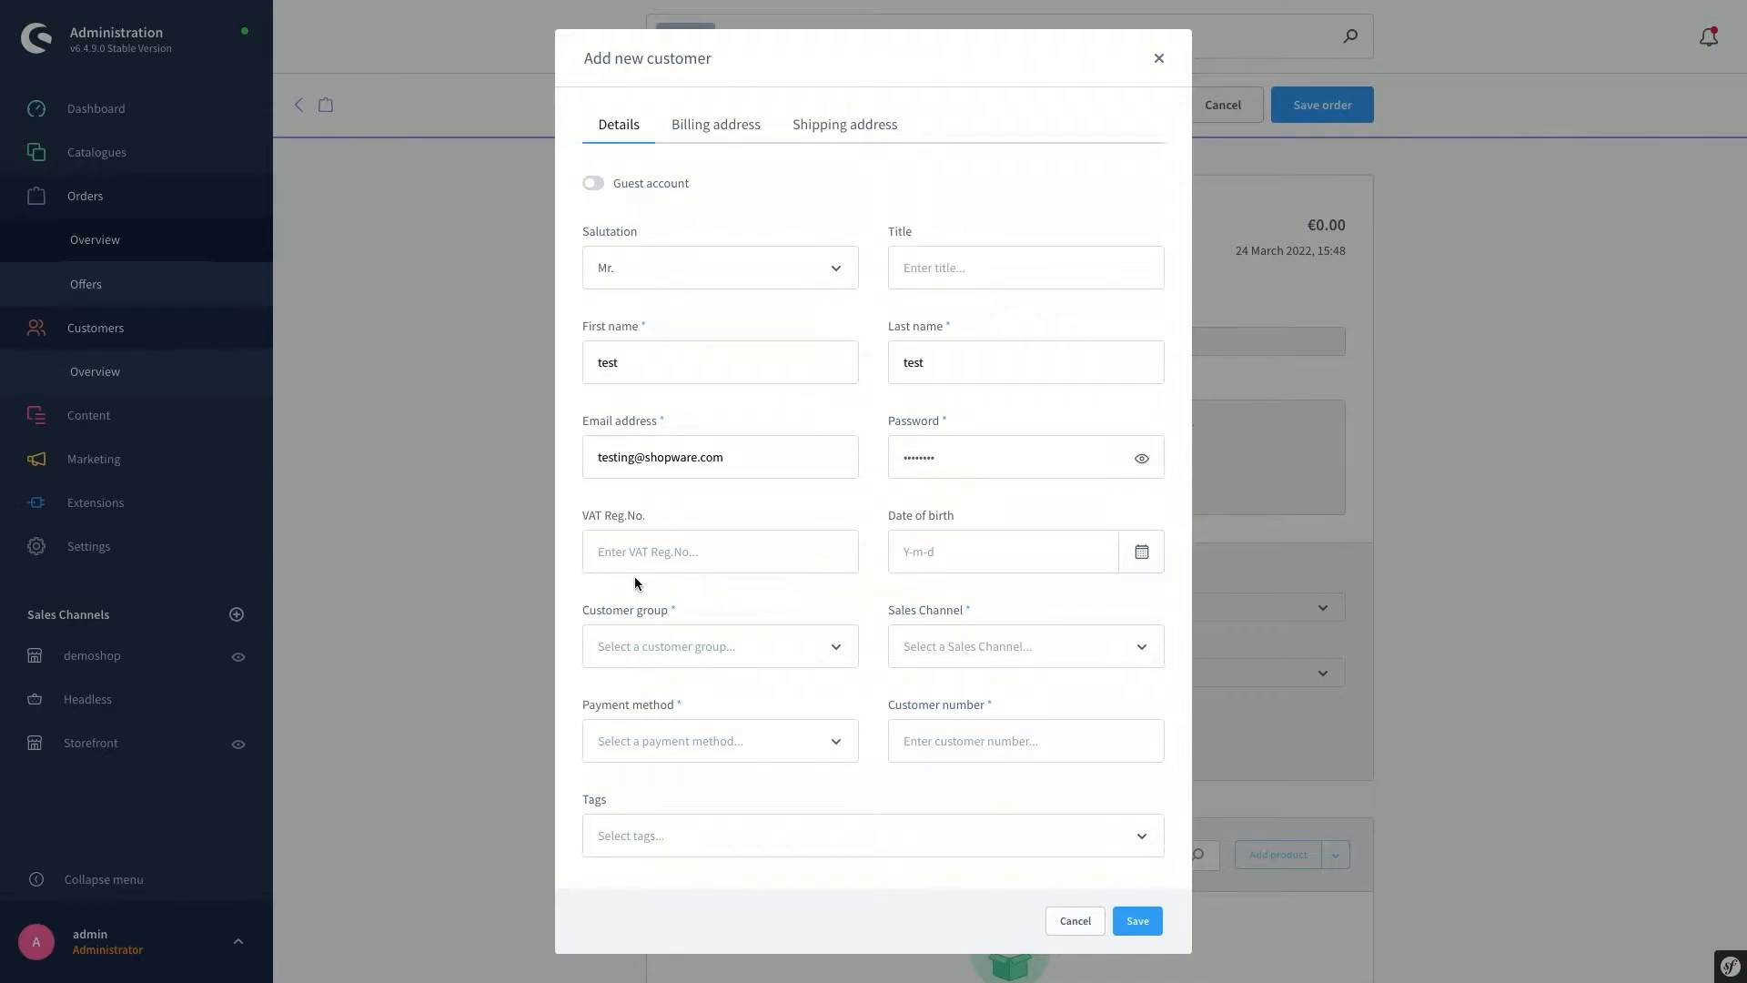
Assign Standard customer group, Storefront sales channel and Paid in advance payment, then check the customer number
left_click(657, 645)
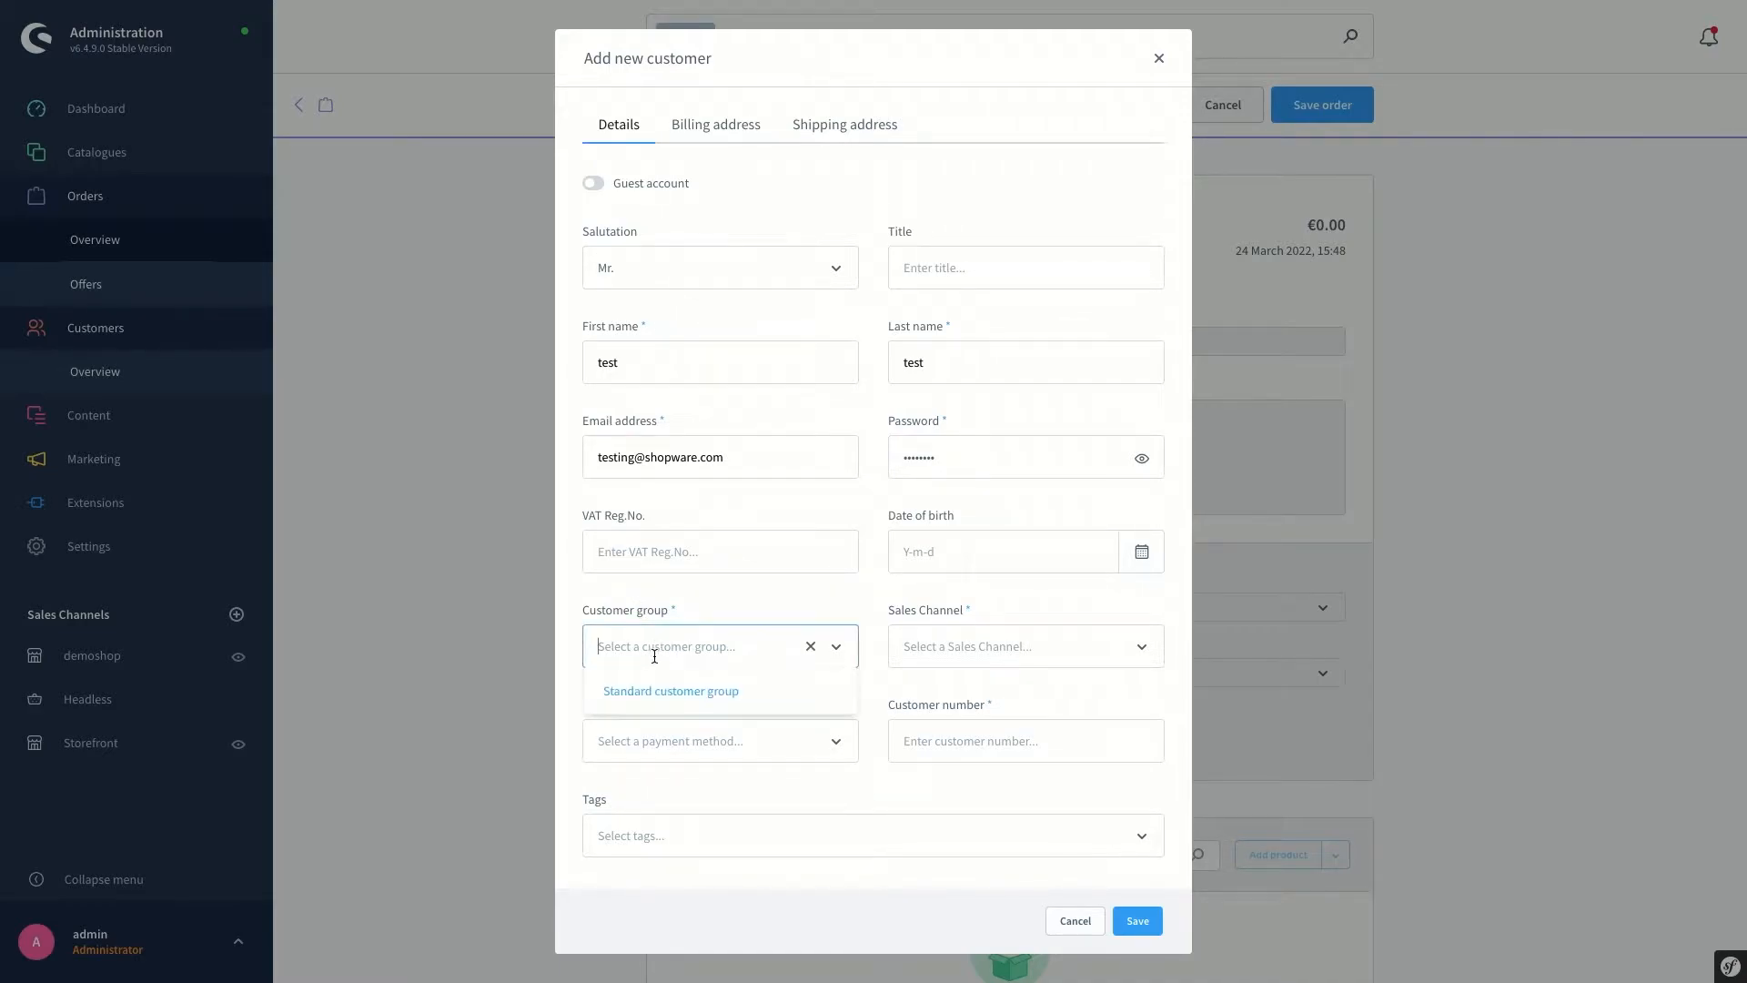
left_click(657, 692)
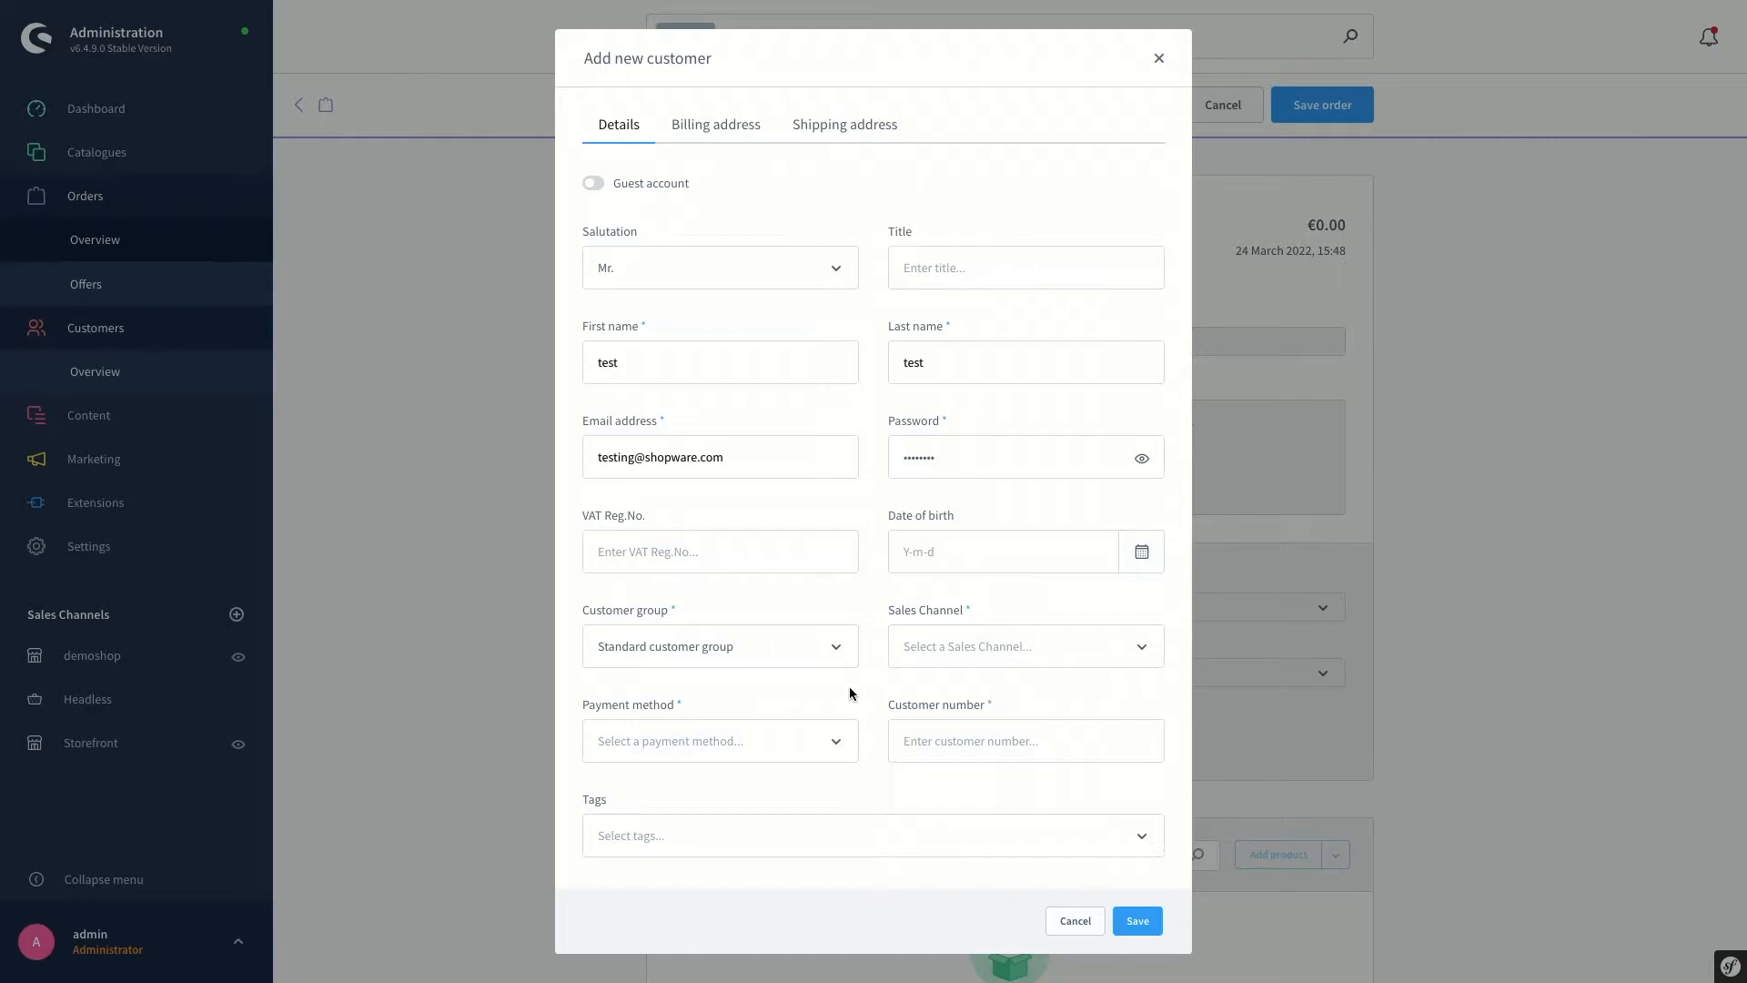
left_click(921, 655)
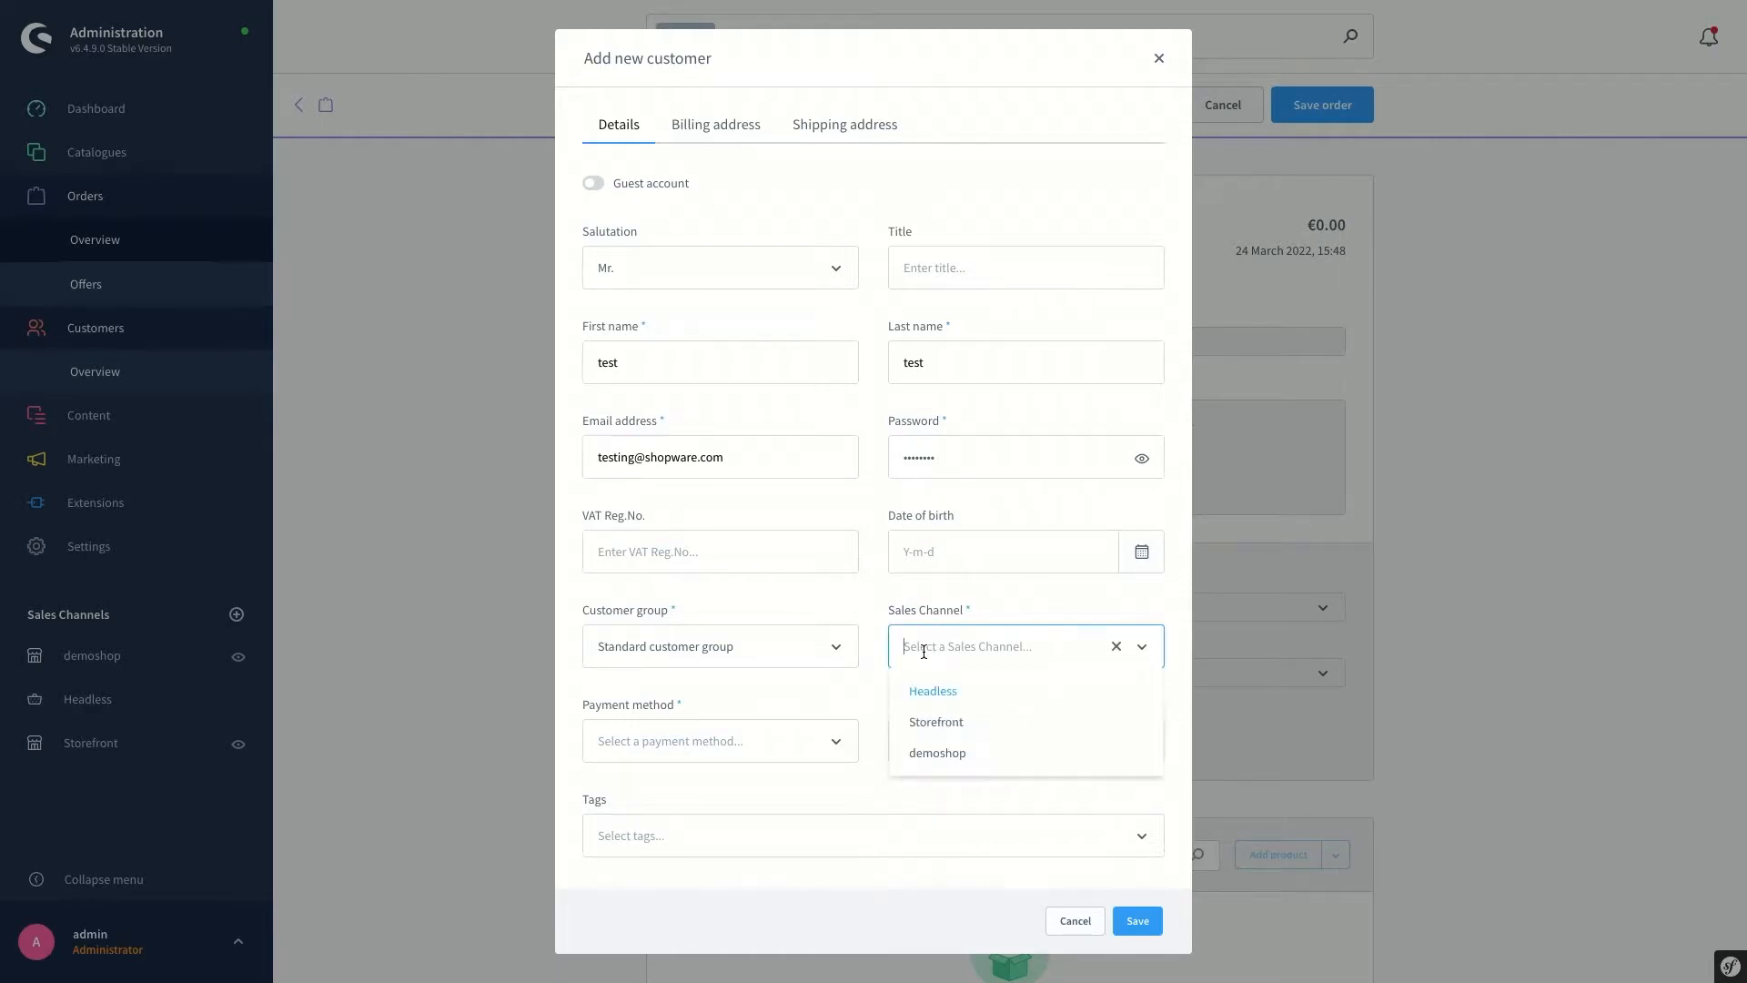
left_click(928, 724)
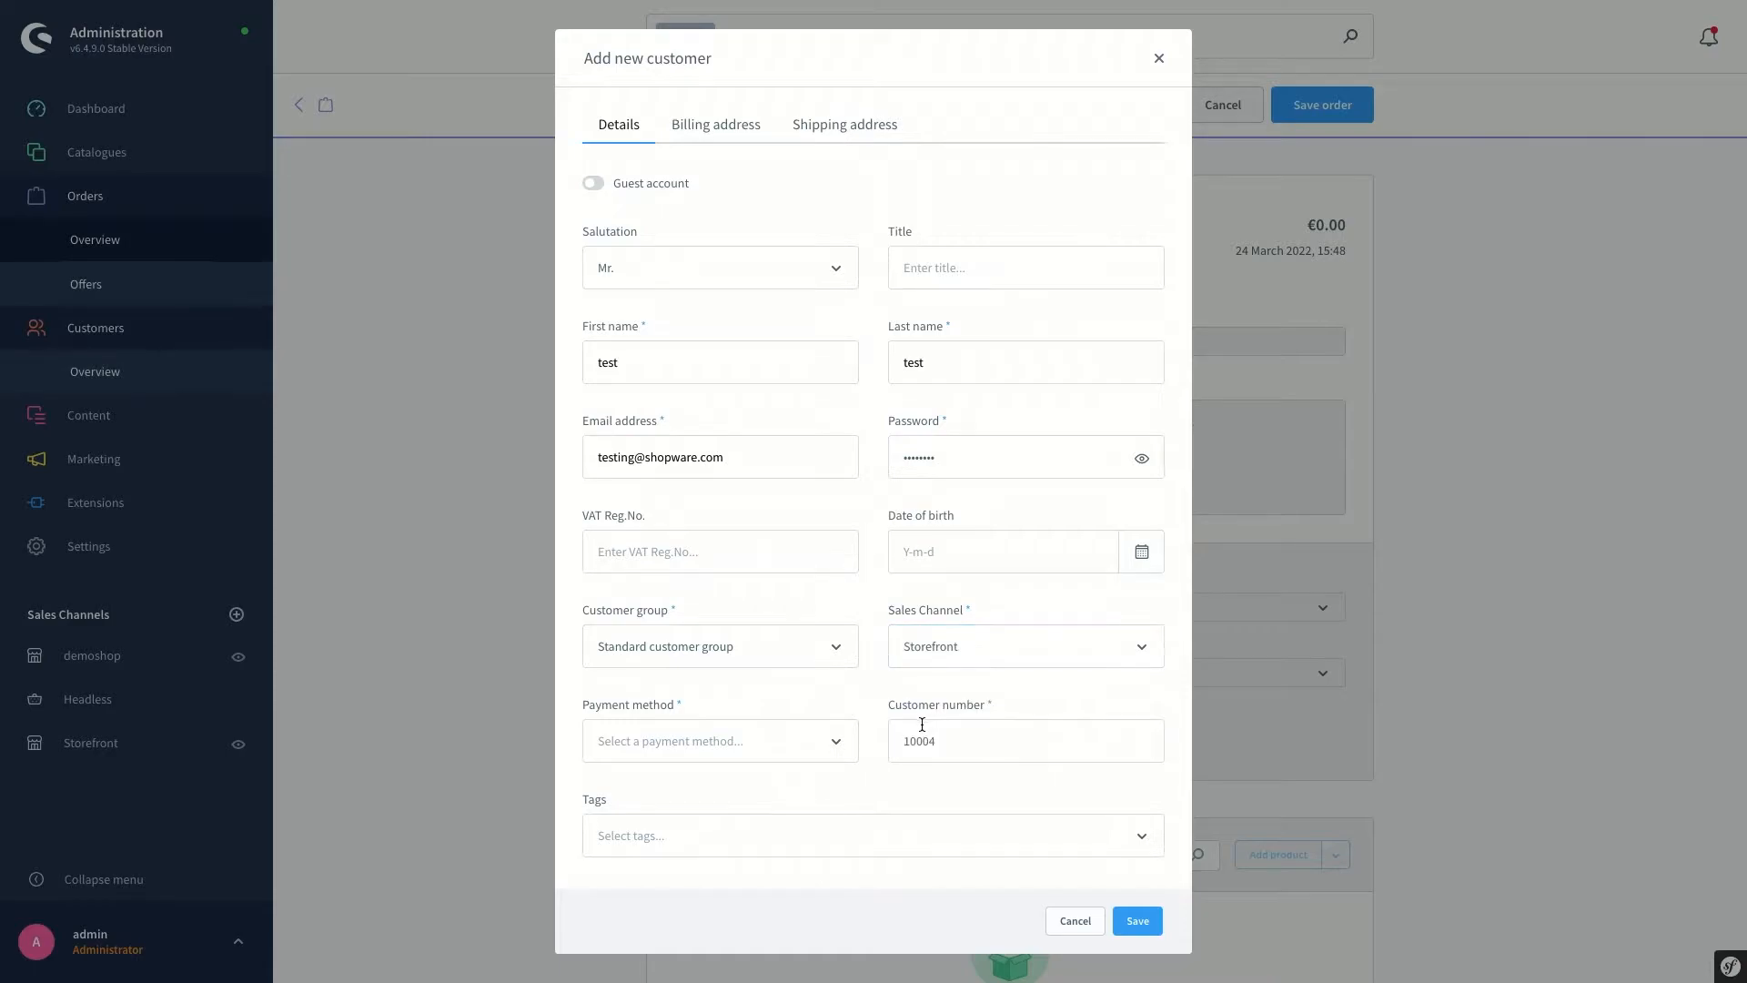
left_click(706, 735)
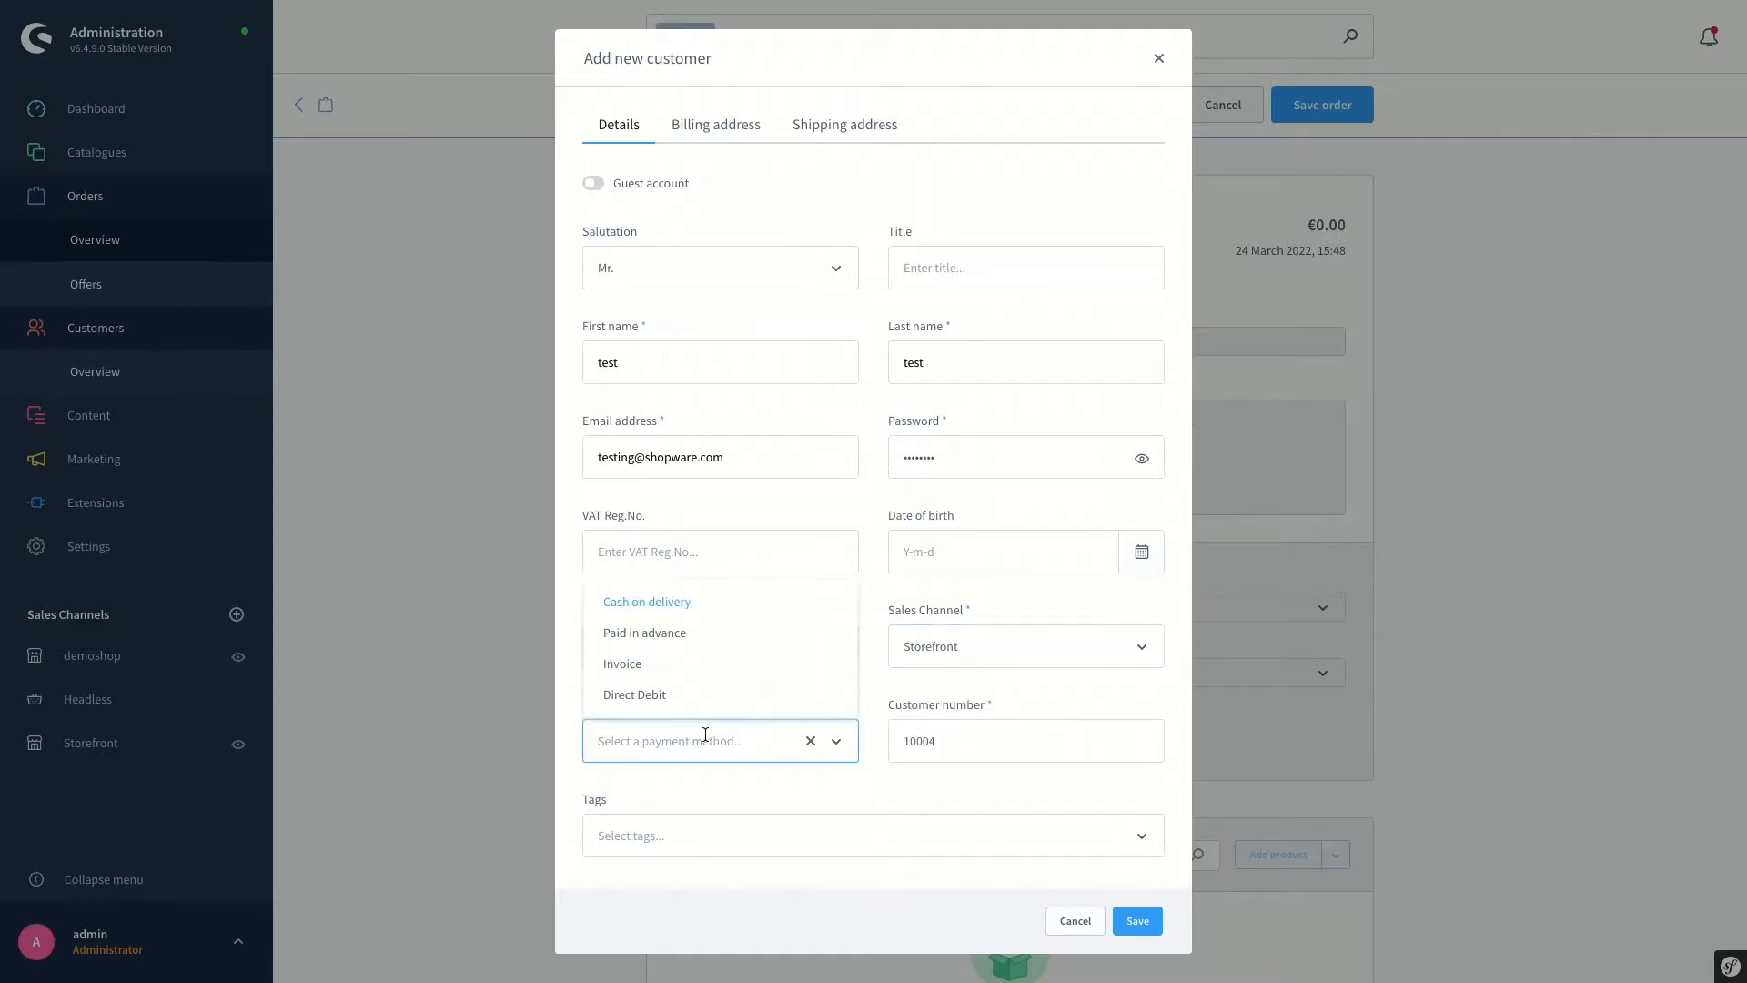
left_click(662, 633)
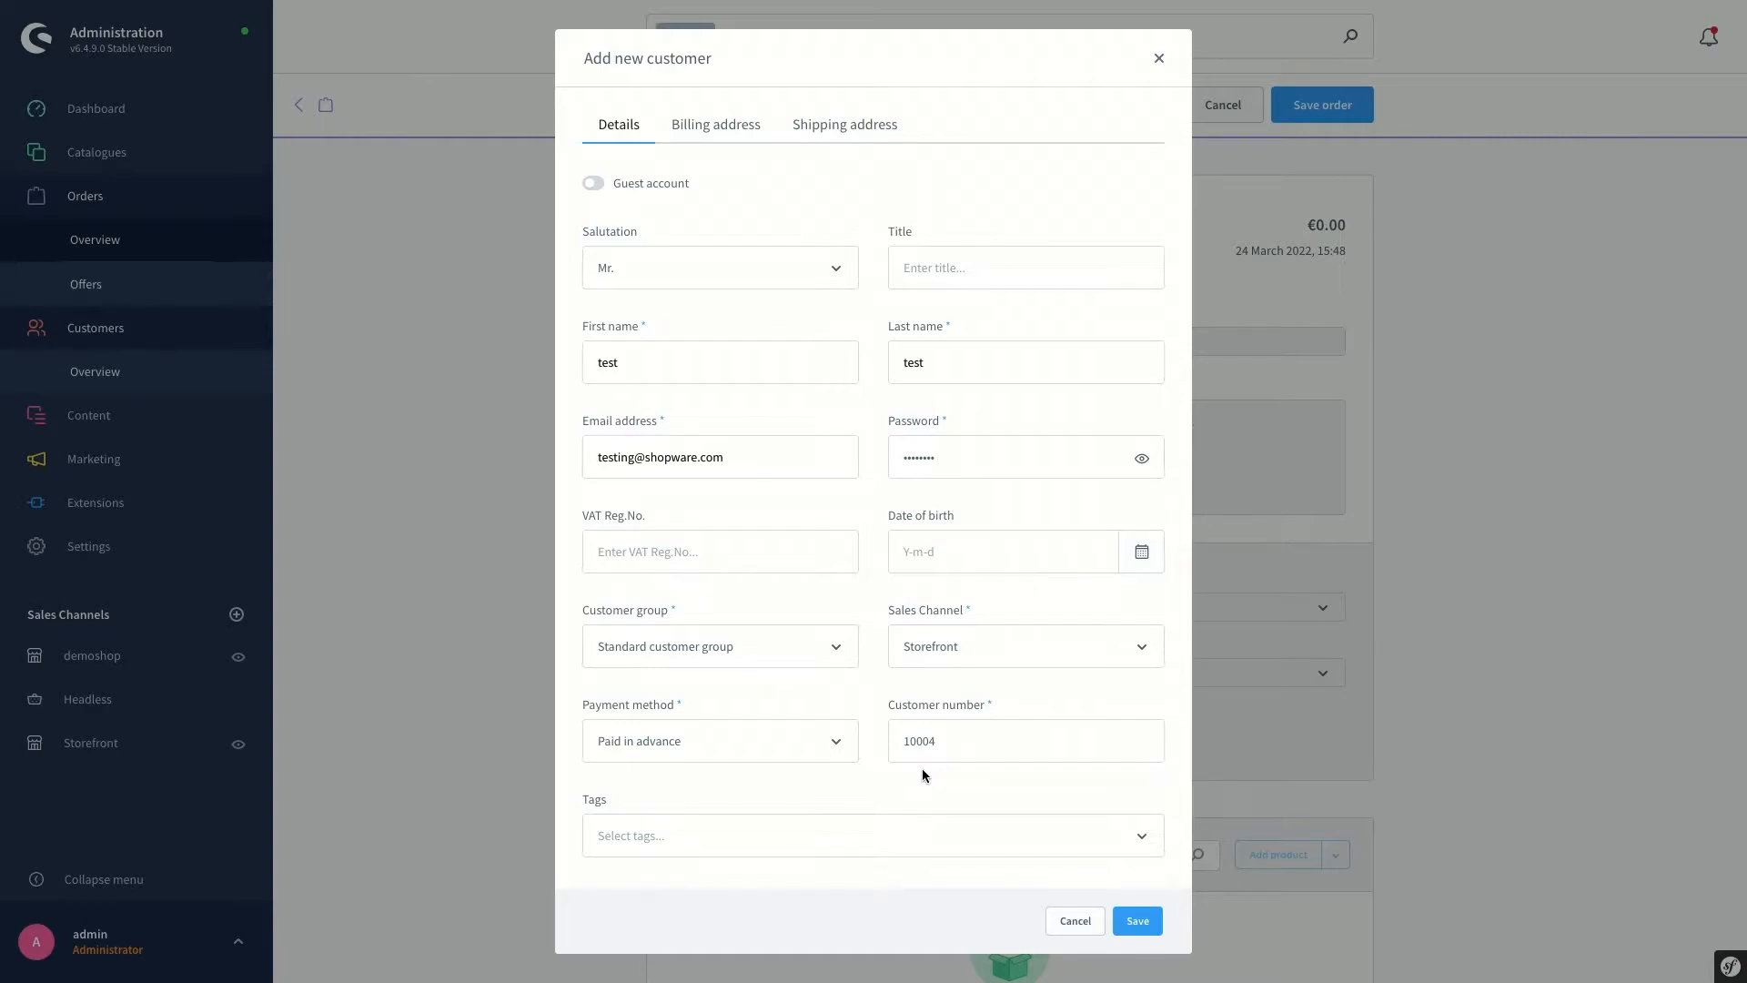
left_click(955, 746)
Fill the billing address: name test test, street test, postal code 1111, city 'test city', Germany
left_click(708, 127)
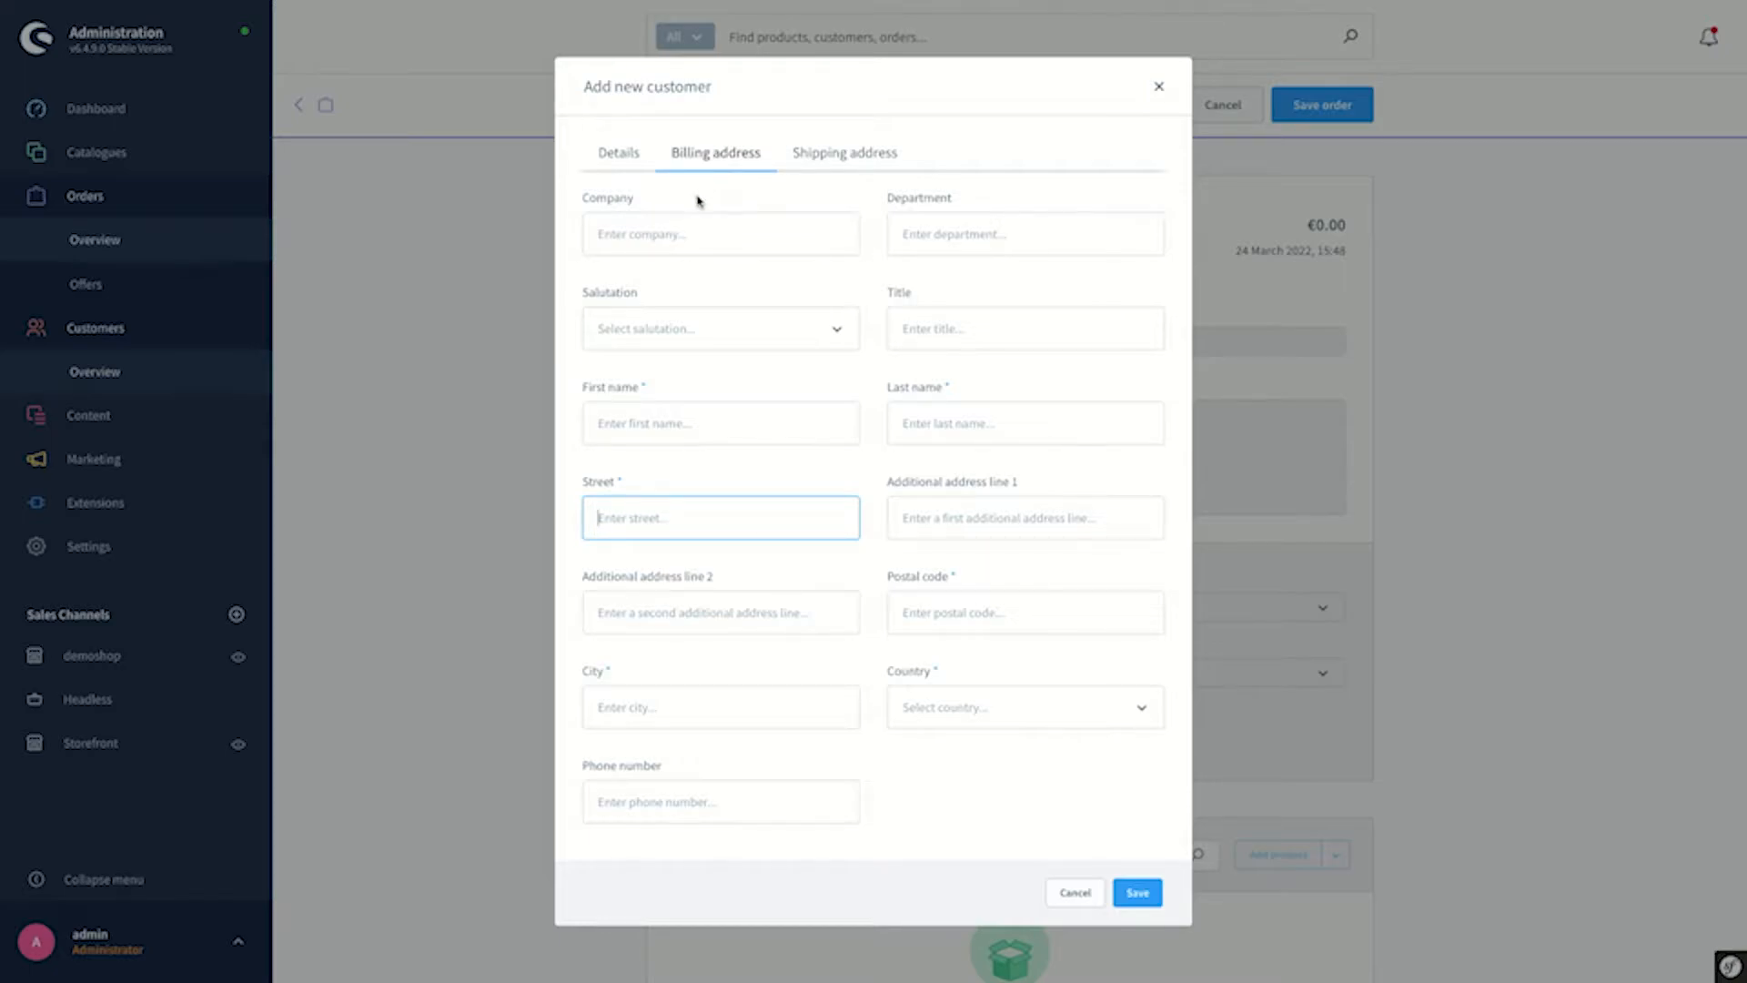
left_click(697, 421)
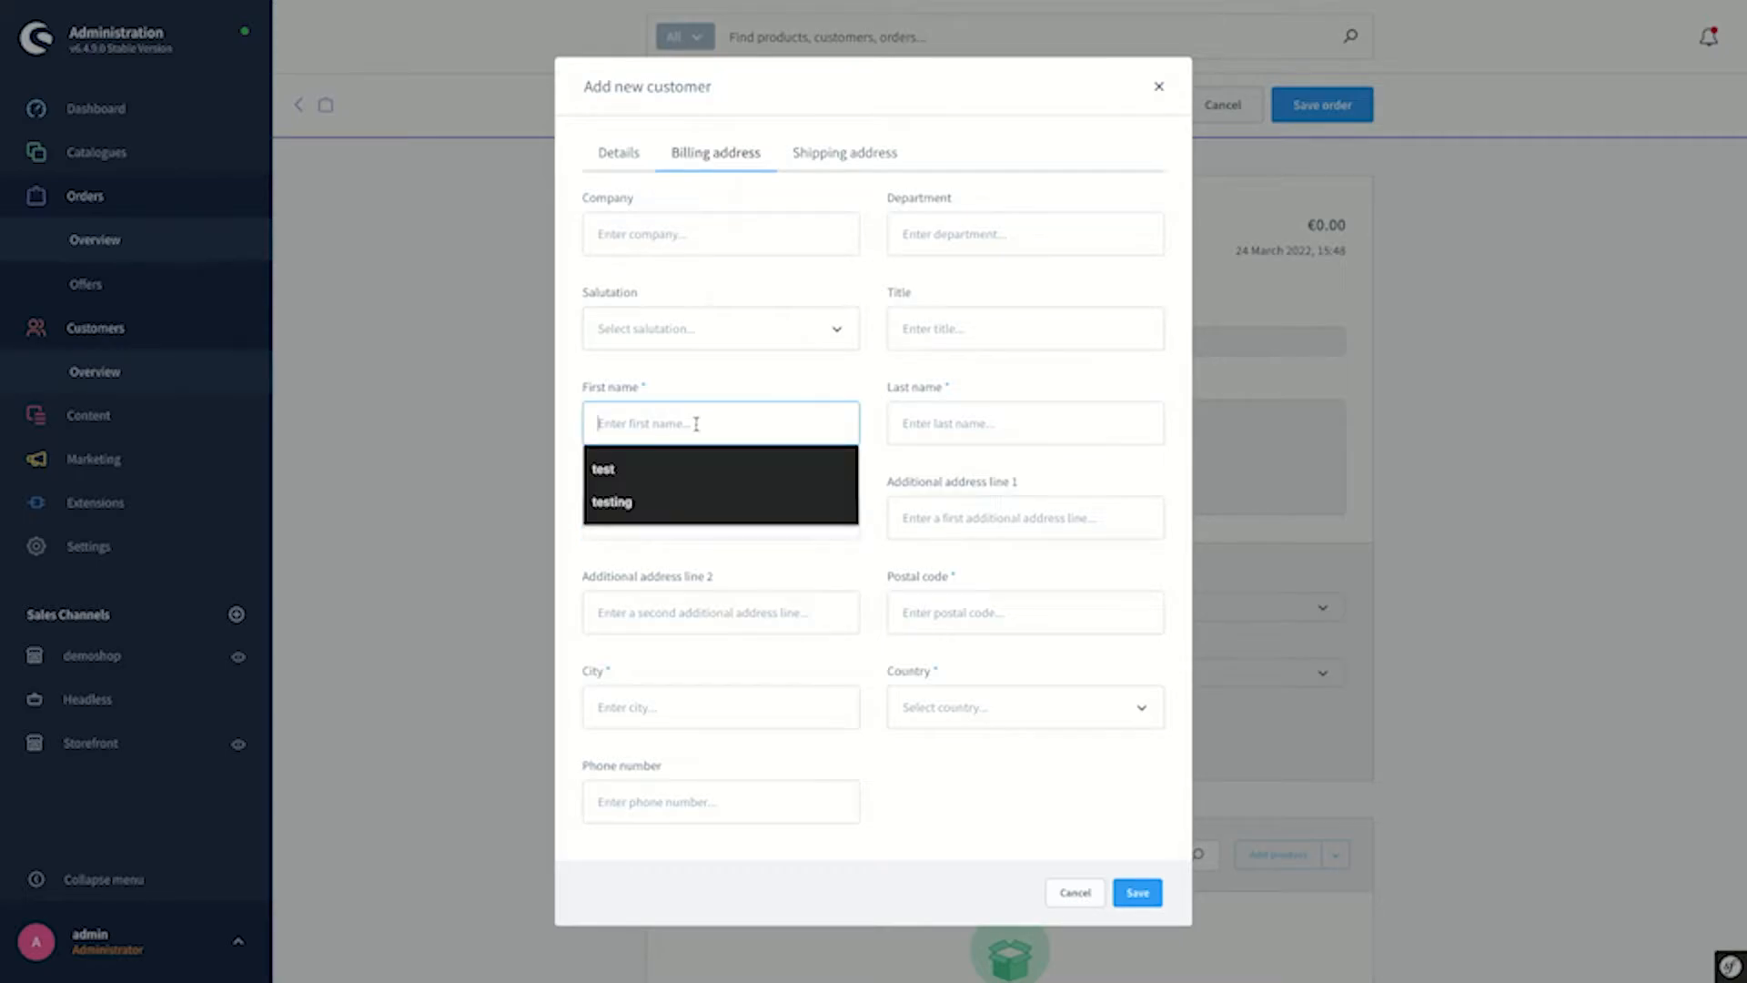
left_click(684, 472)
left_click(929, 420)
type("test")
left_click(935, 465)
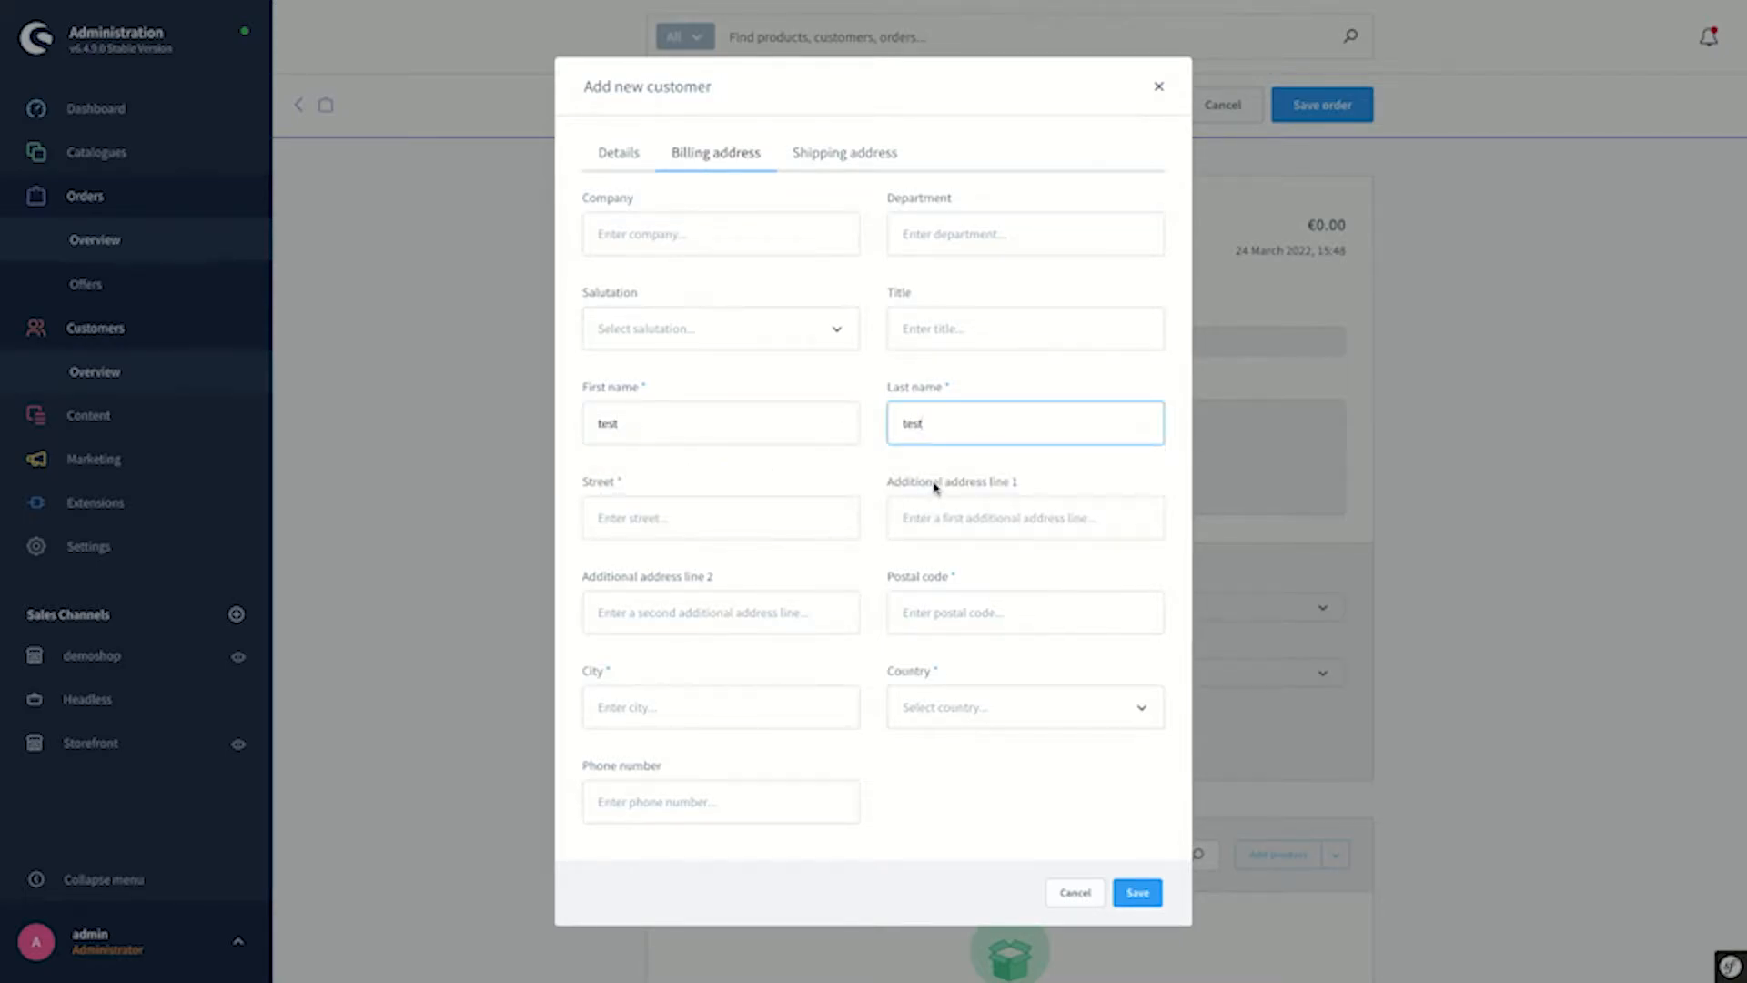
left_click(680, 534)
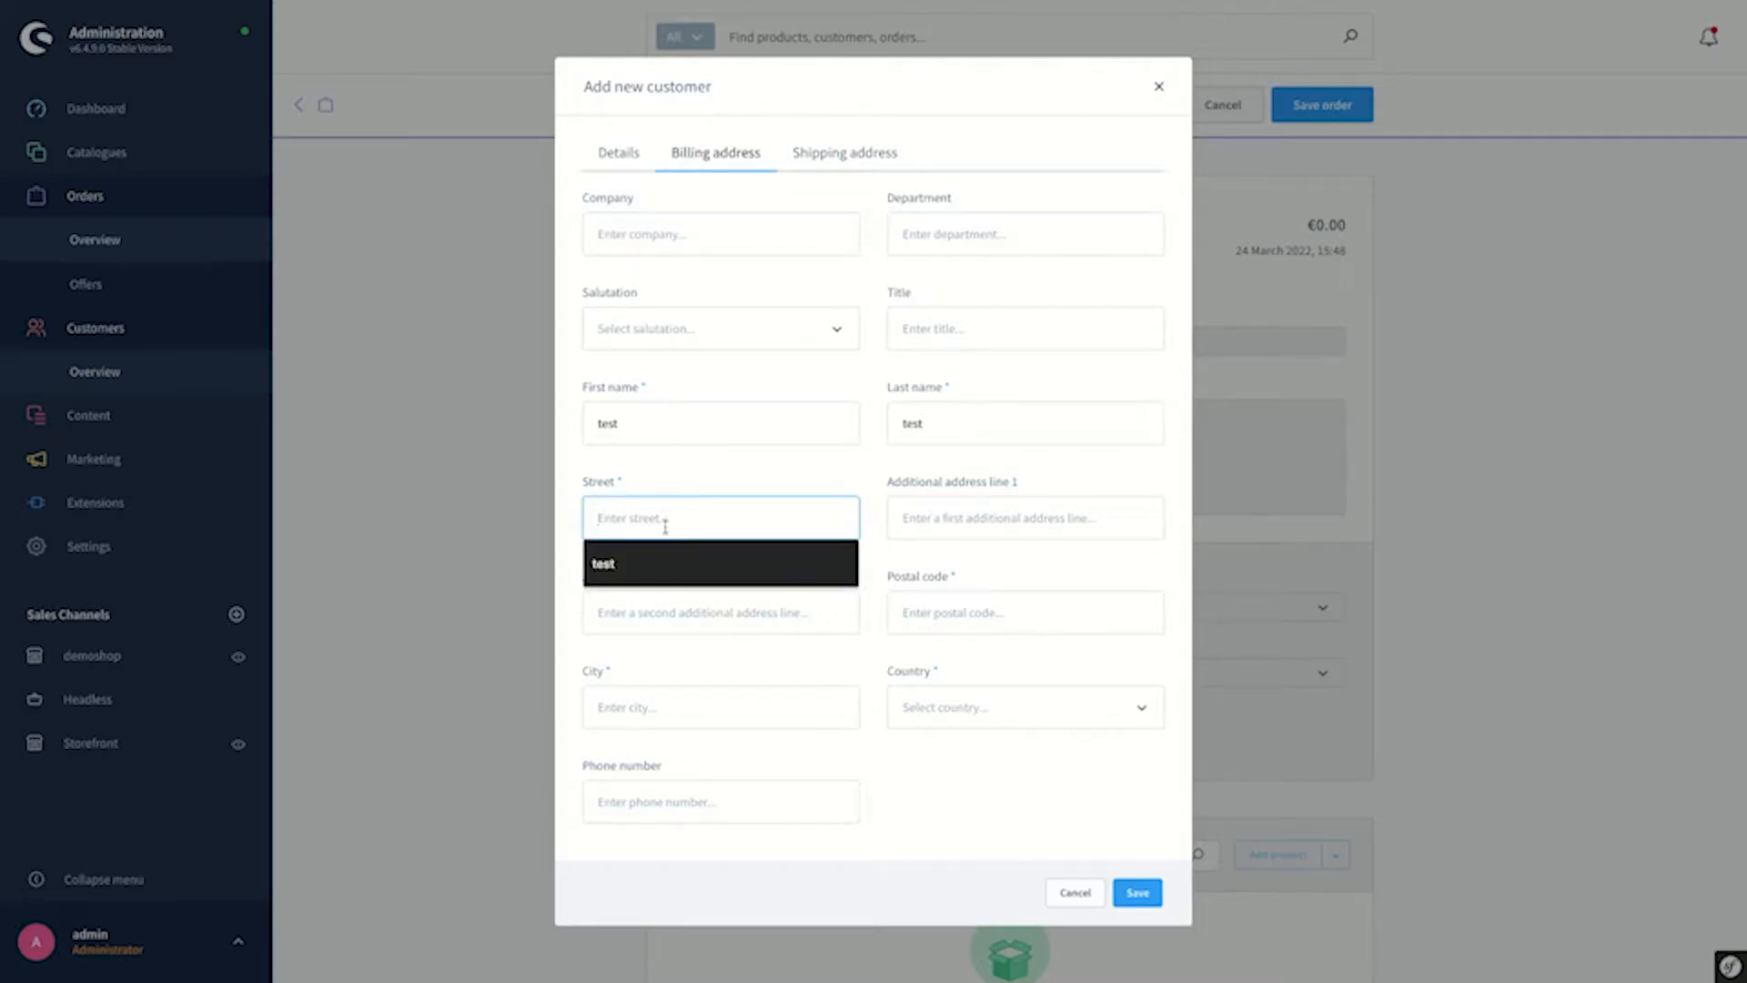
left_click(667, 565)
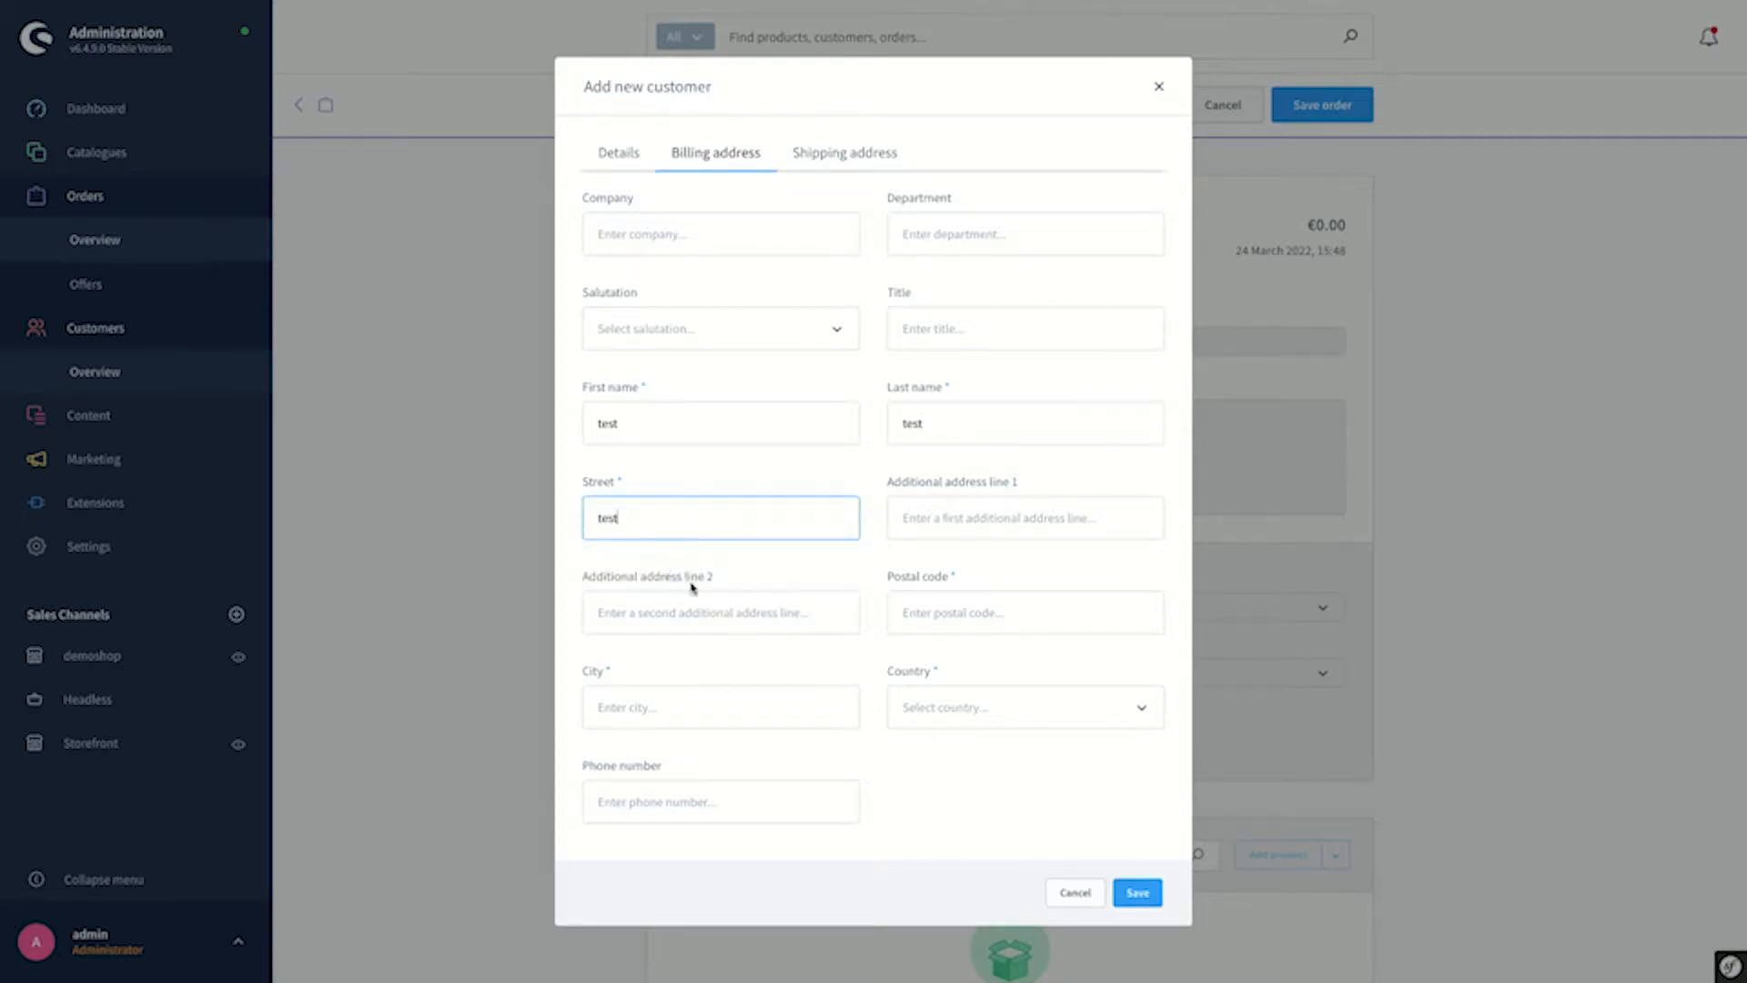
left_click(962, 616)
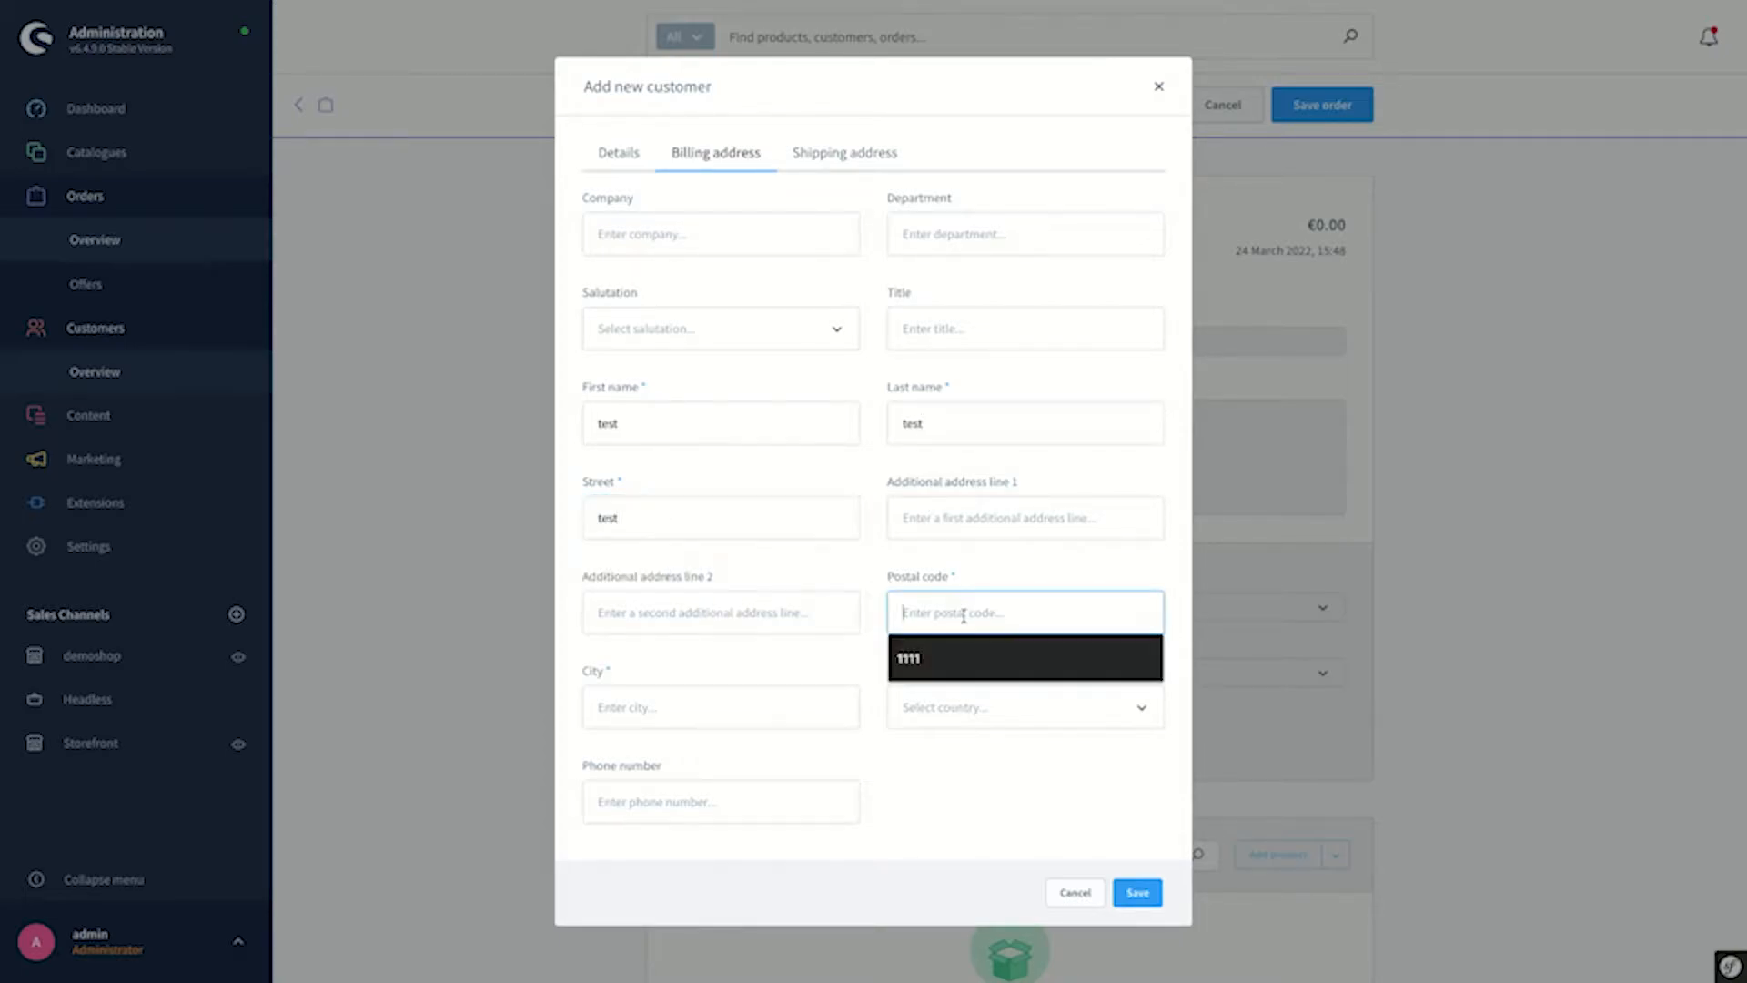
left_click(952, 661)
left_click(677, 708)
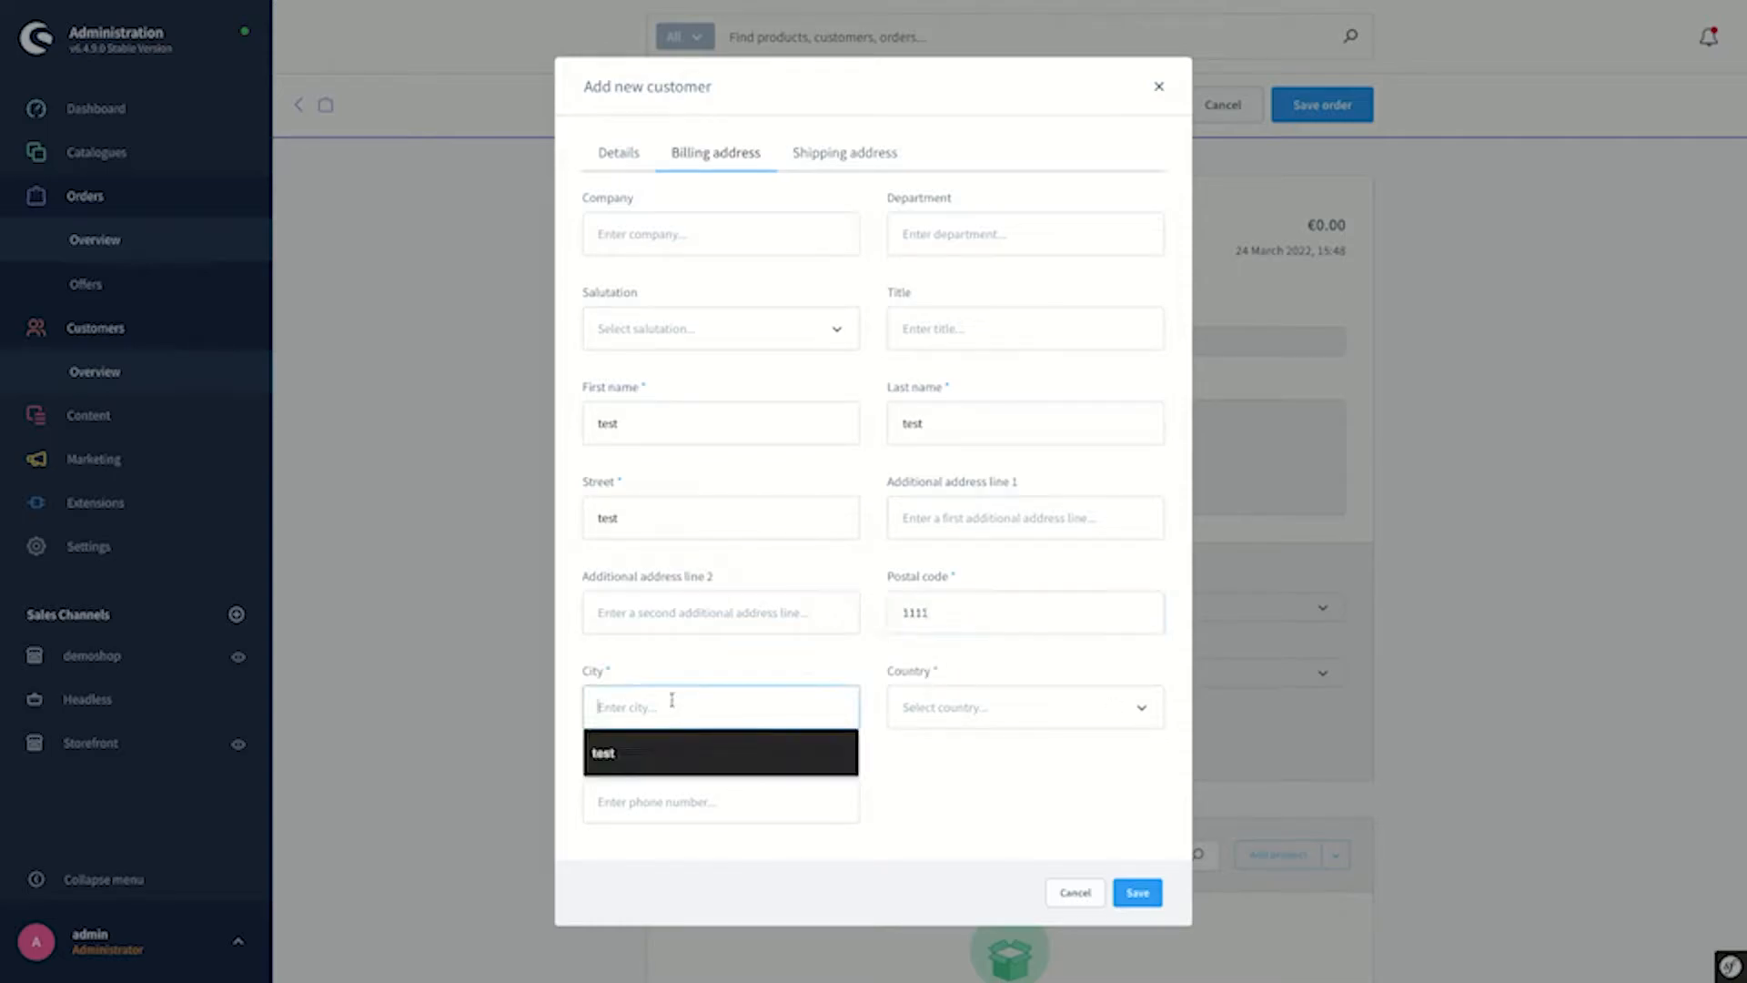
type("test city")
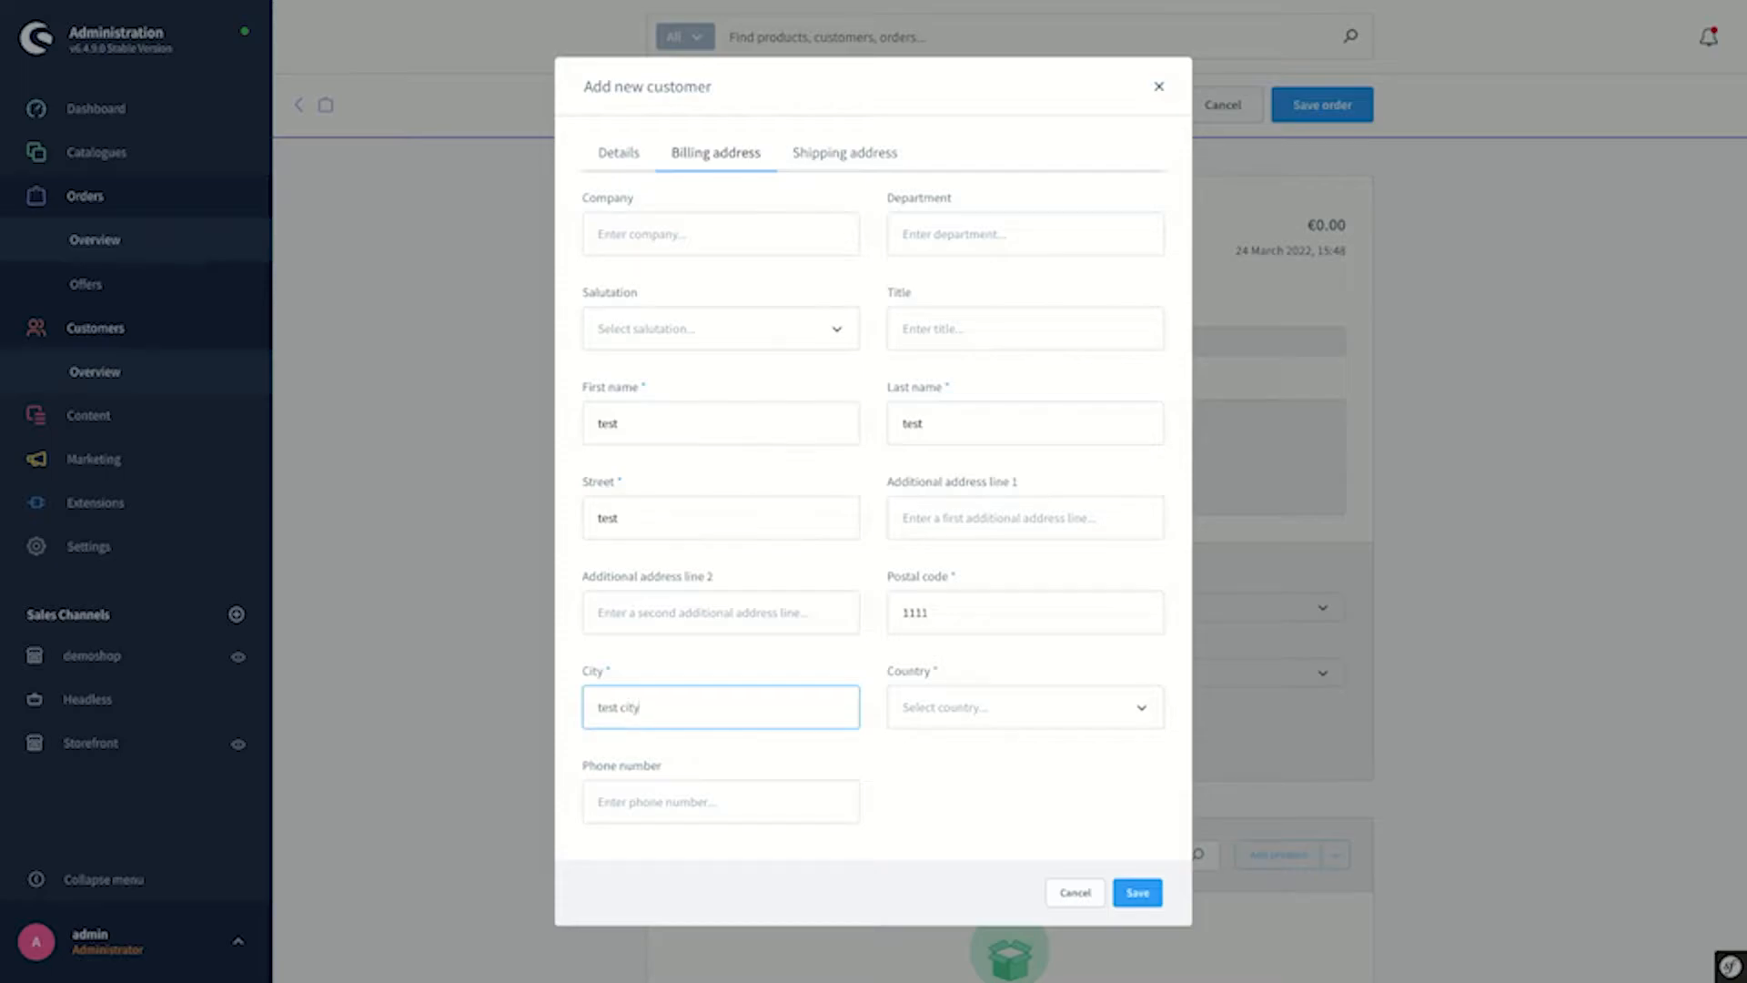
left_click(890, 719)
left_click(951, 483)
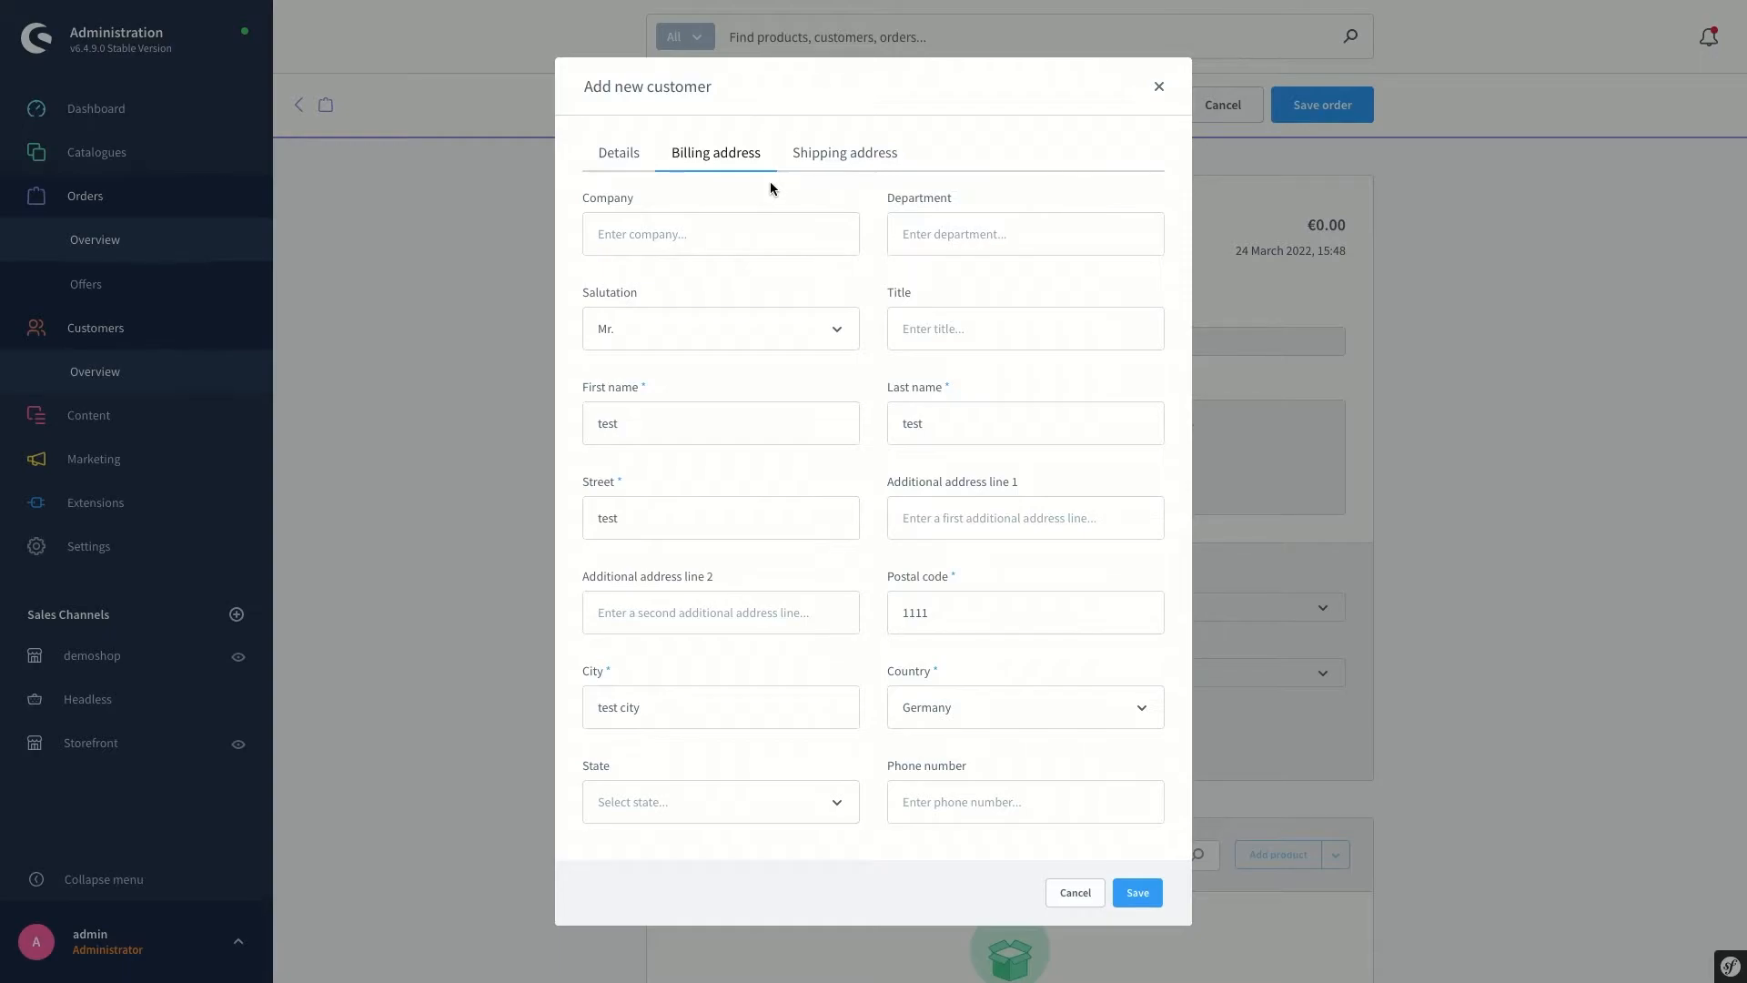
Make the shipping address the same as billing and save the new customer
left_click(811, 164)
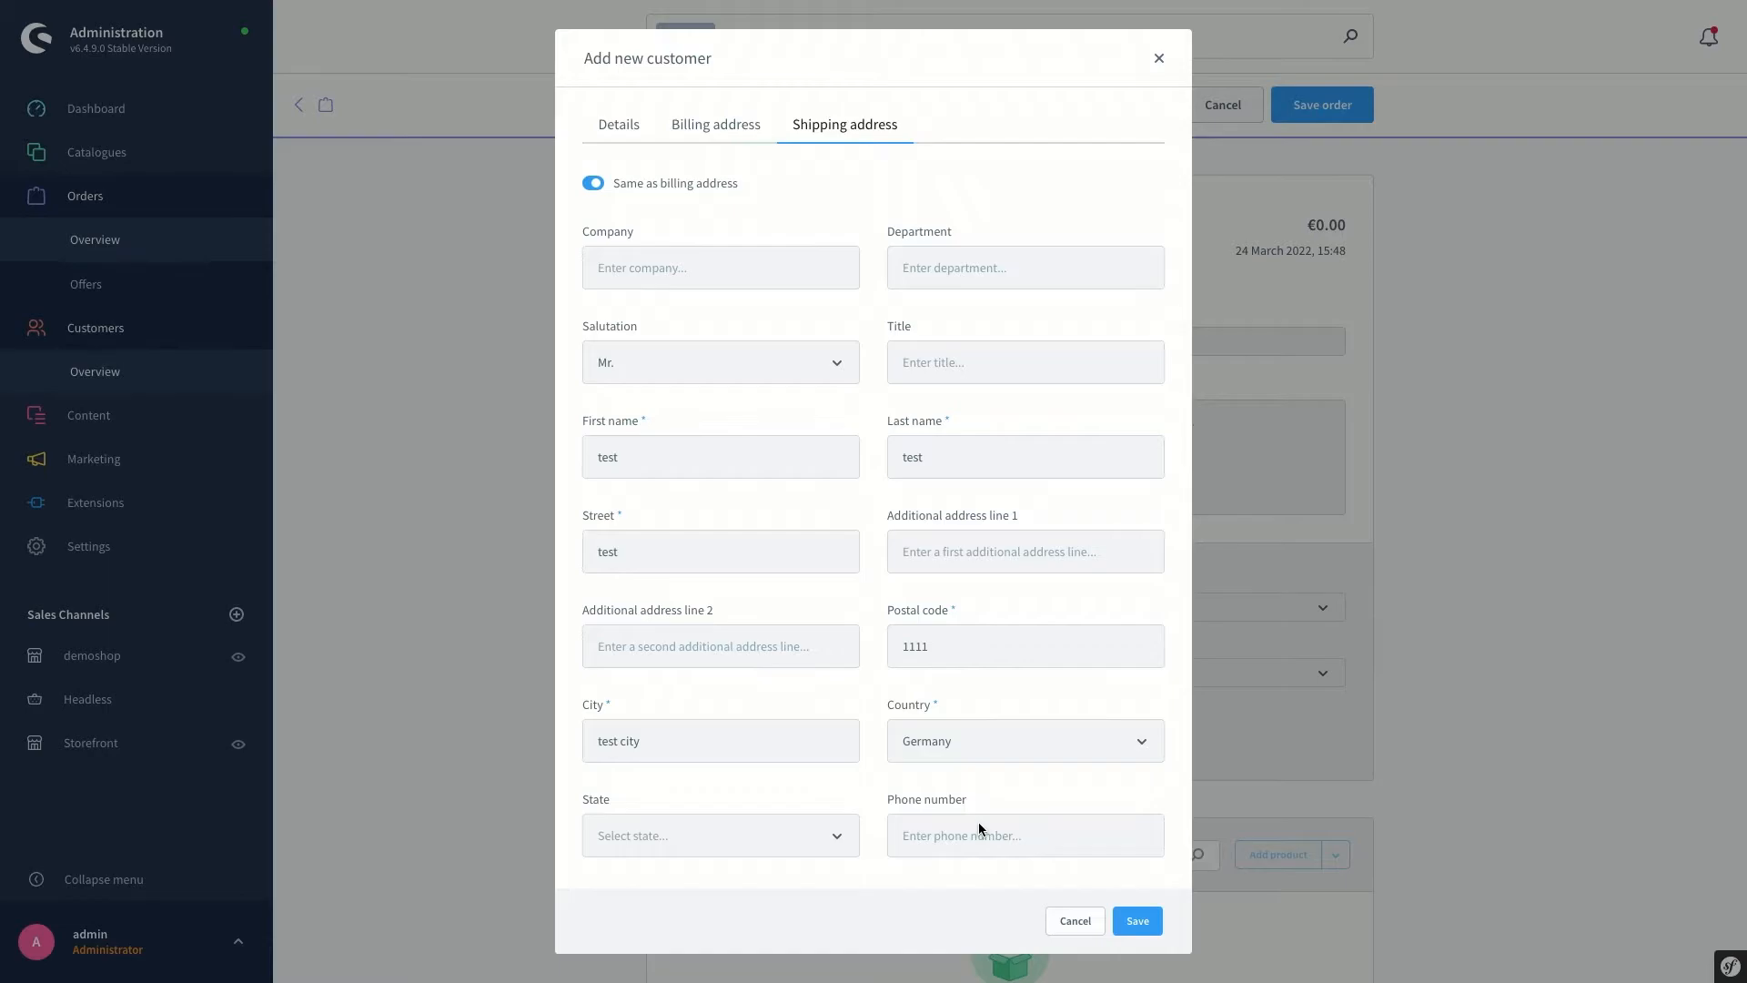
left_click(593, 184)
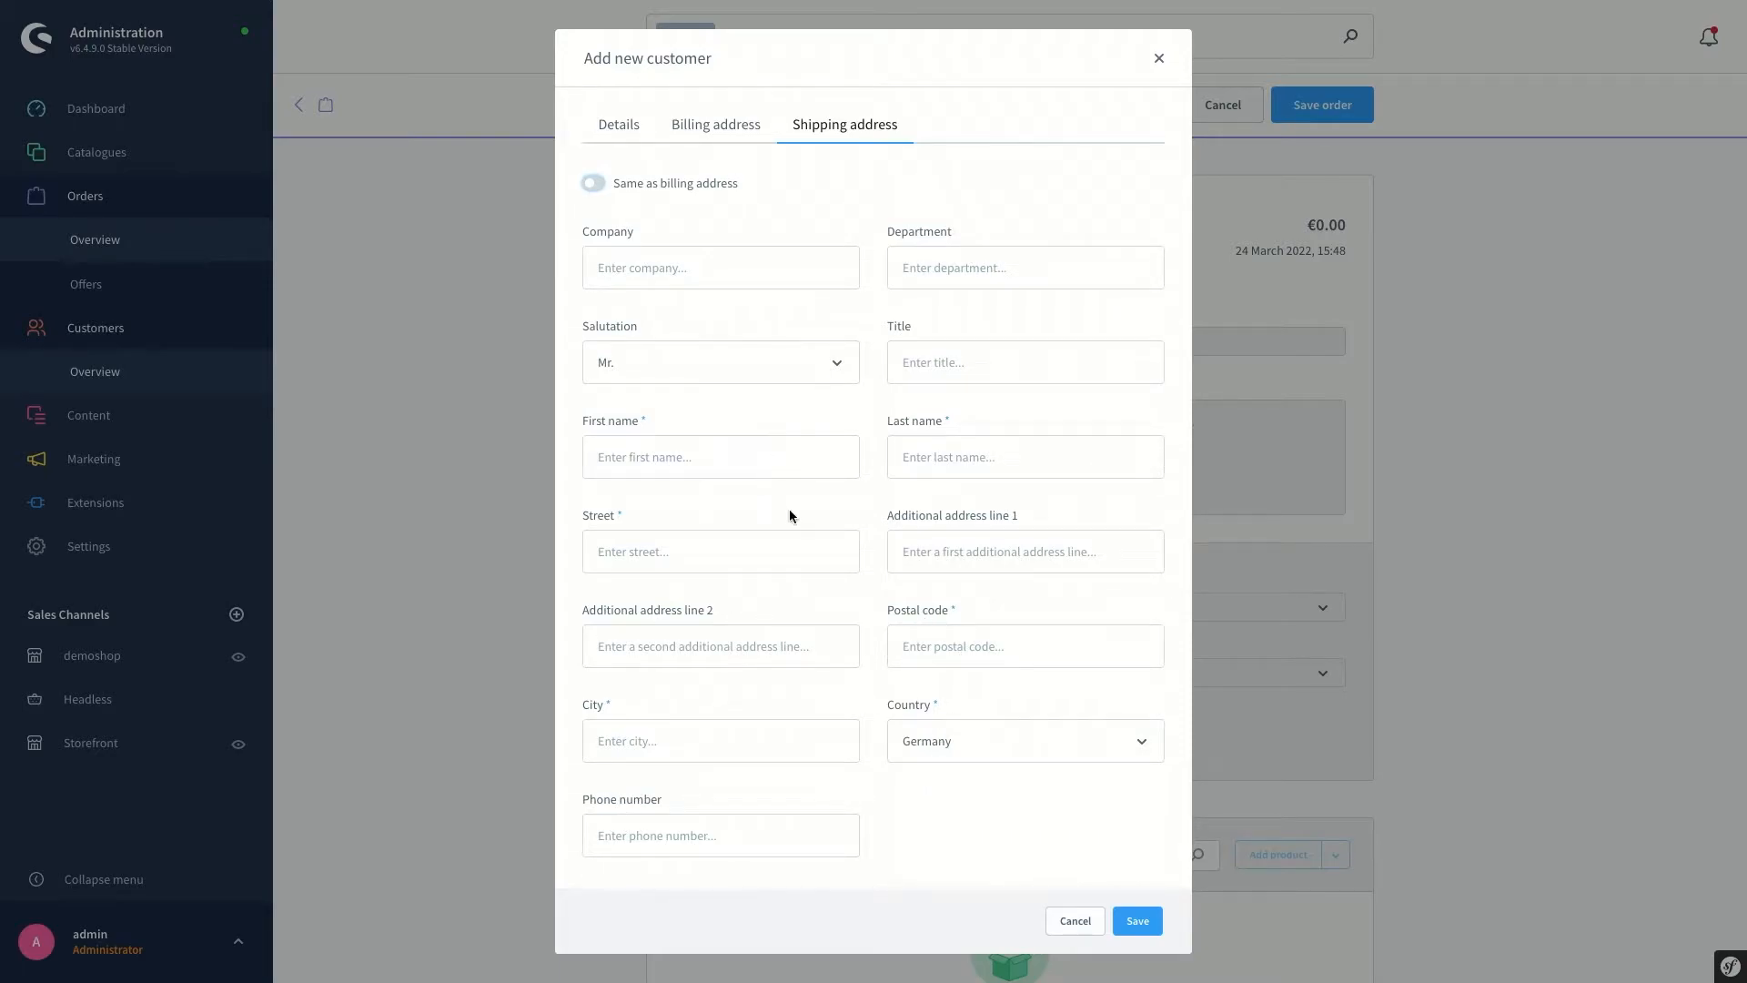
left_click(594, 193)
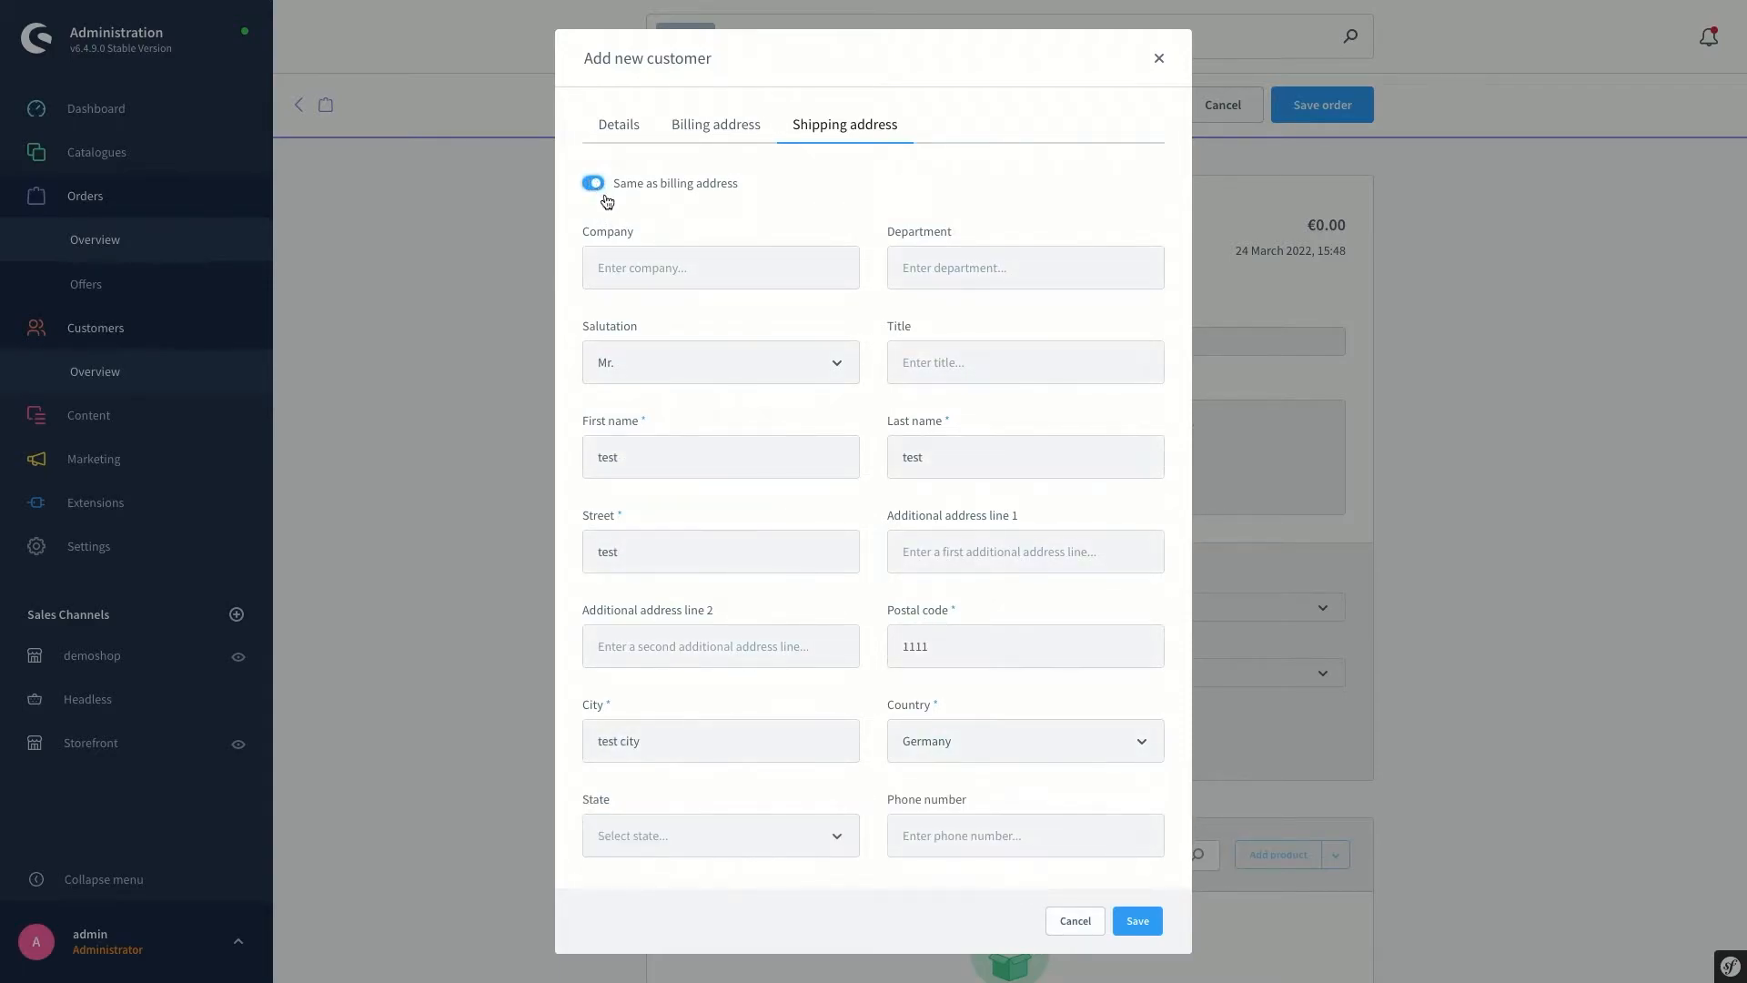
left_click(1139, 923)
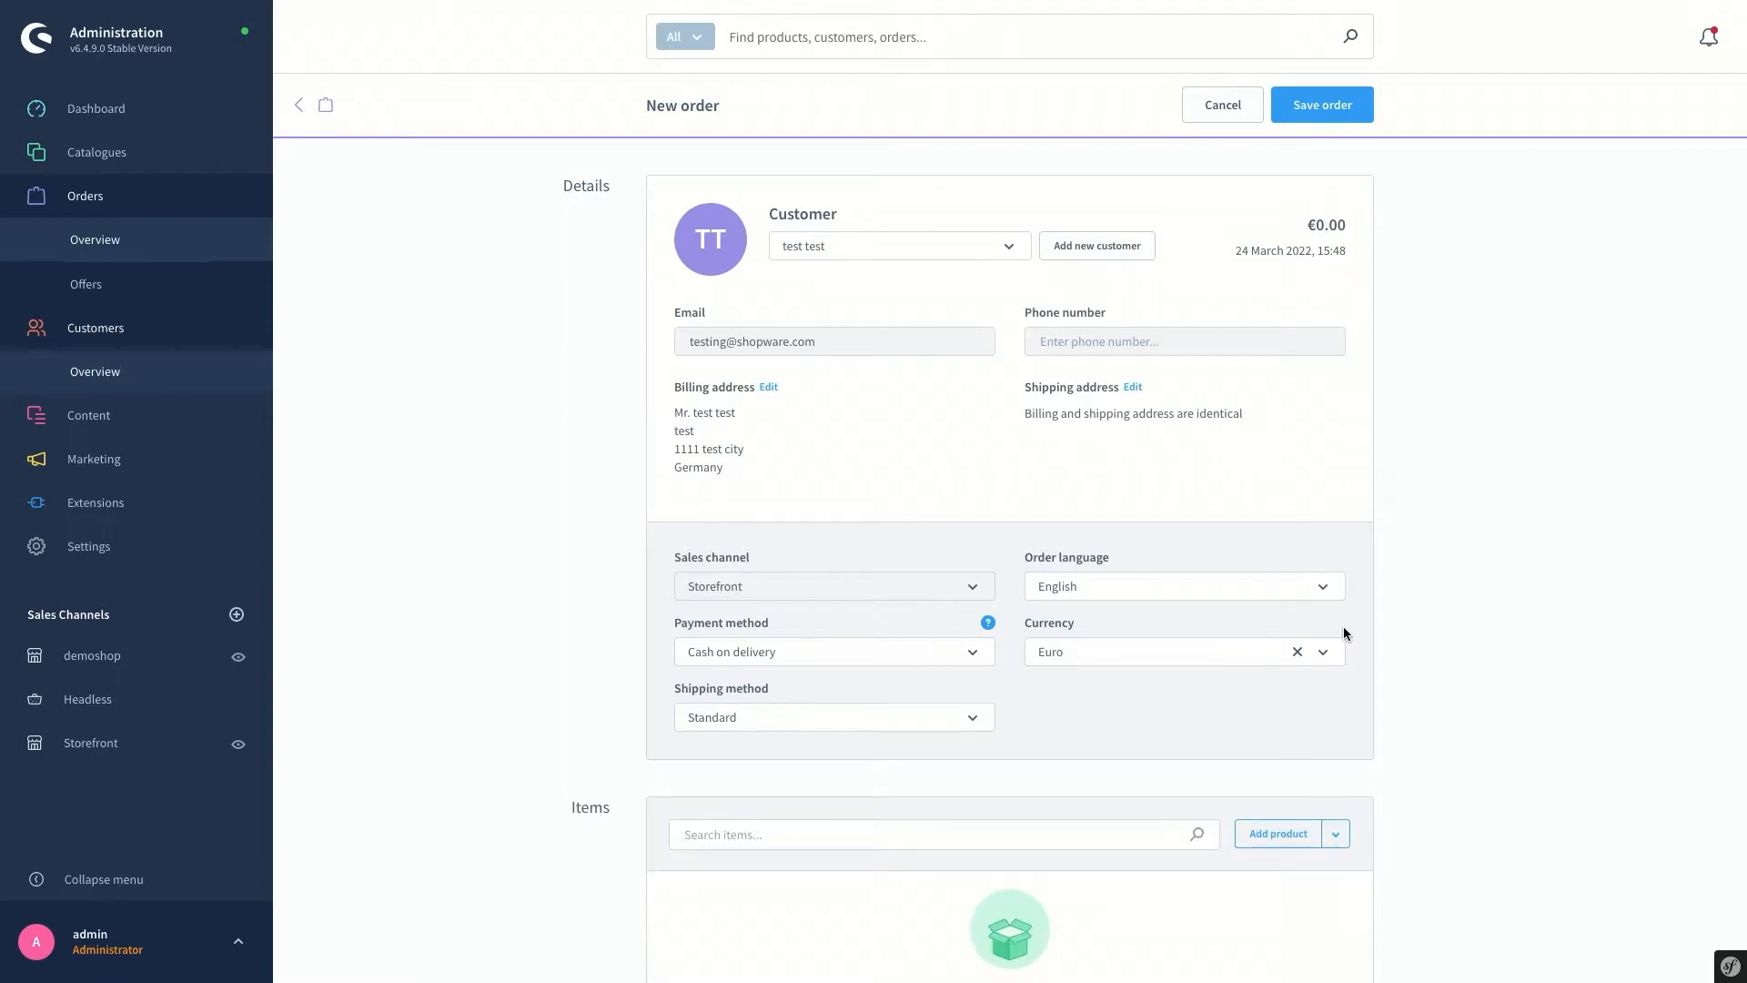
Change the order's payment method from Cash on delivery to Paid in advance
scroll(1439, 566, "down", 1)
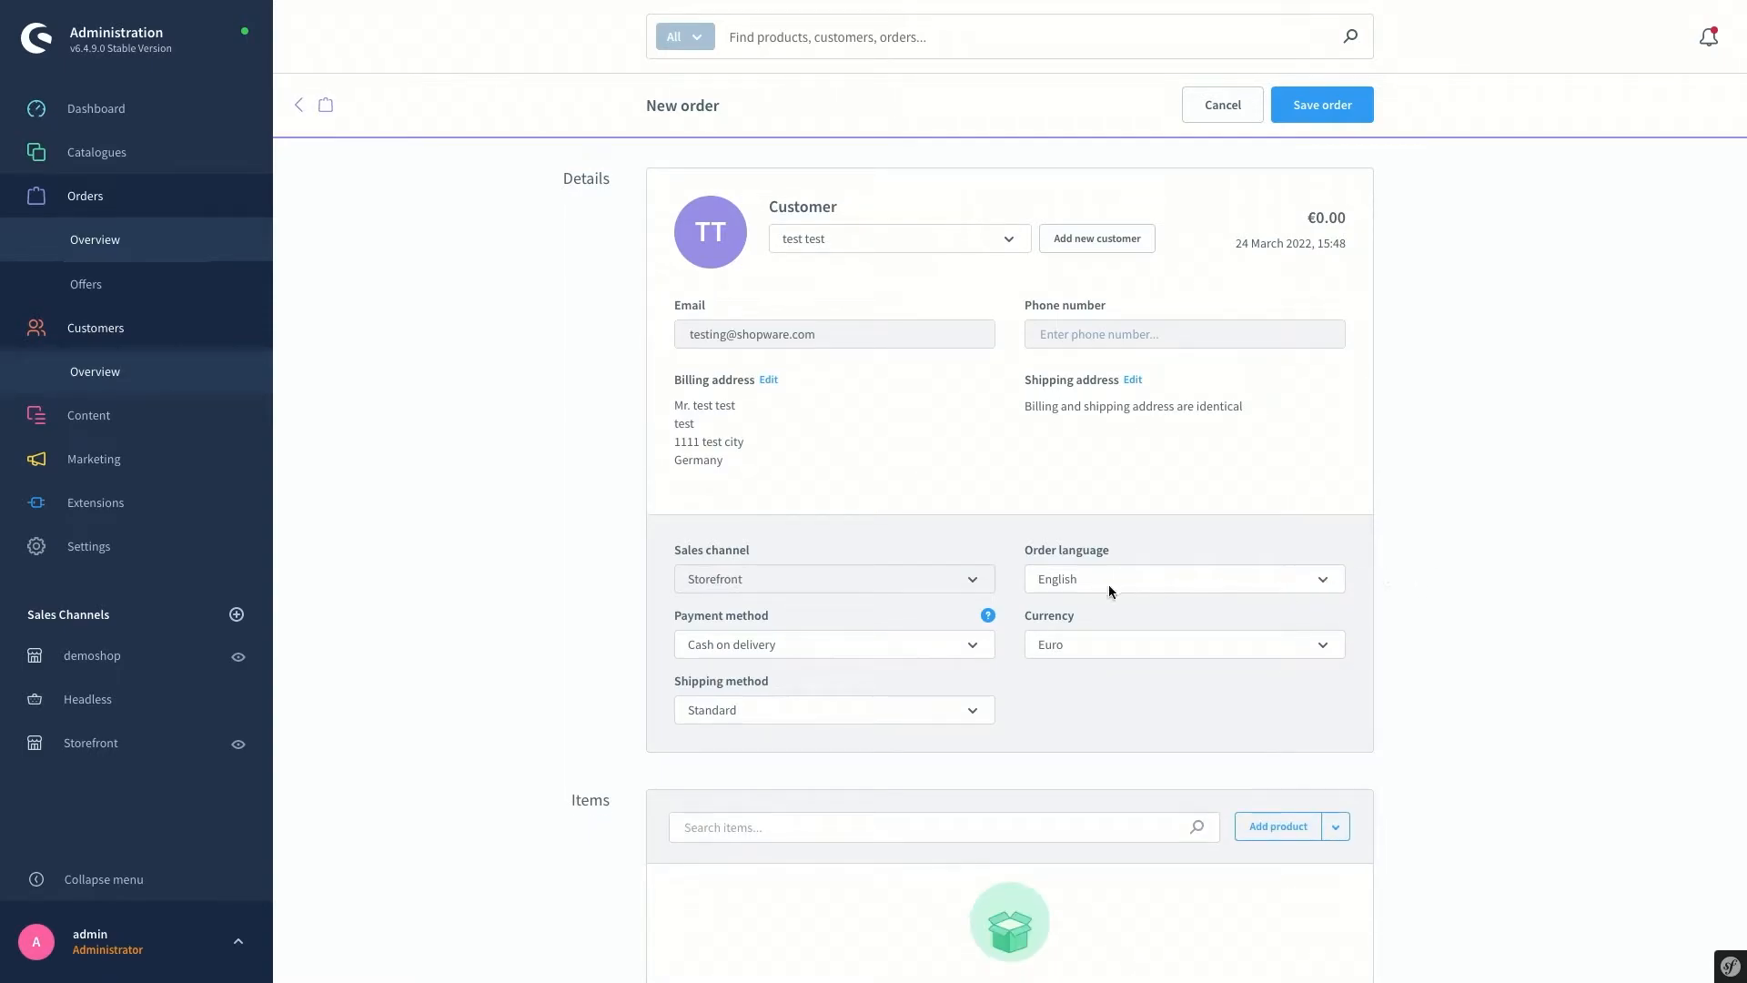
left_click(750, 642)
left_click(728, 709)
scroll(1493, 681, "down", 1)
scroll(1439, 790, "down", 3)
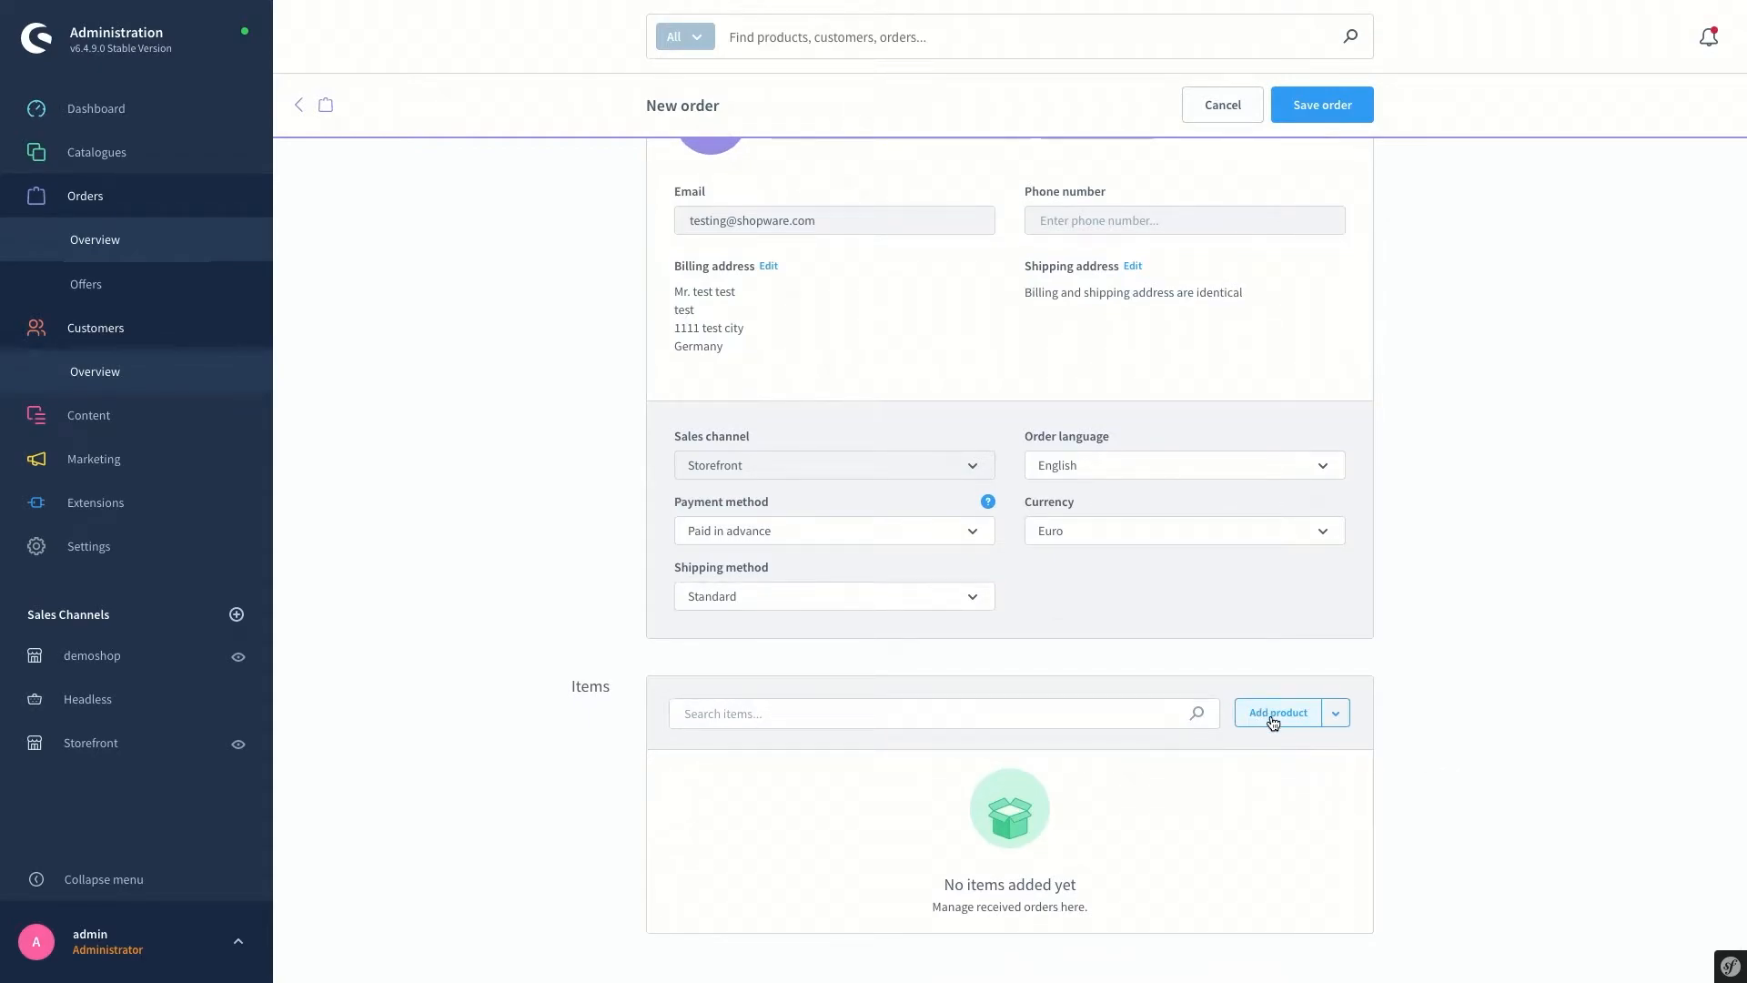
Add an item line with 'Main product, free shipping' (€20.00), found by searching 'main pro'
left_click(1273, 719)
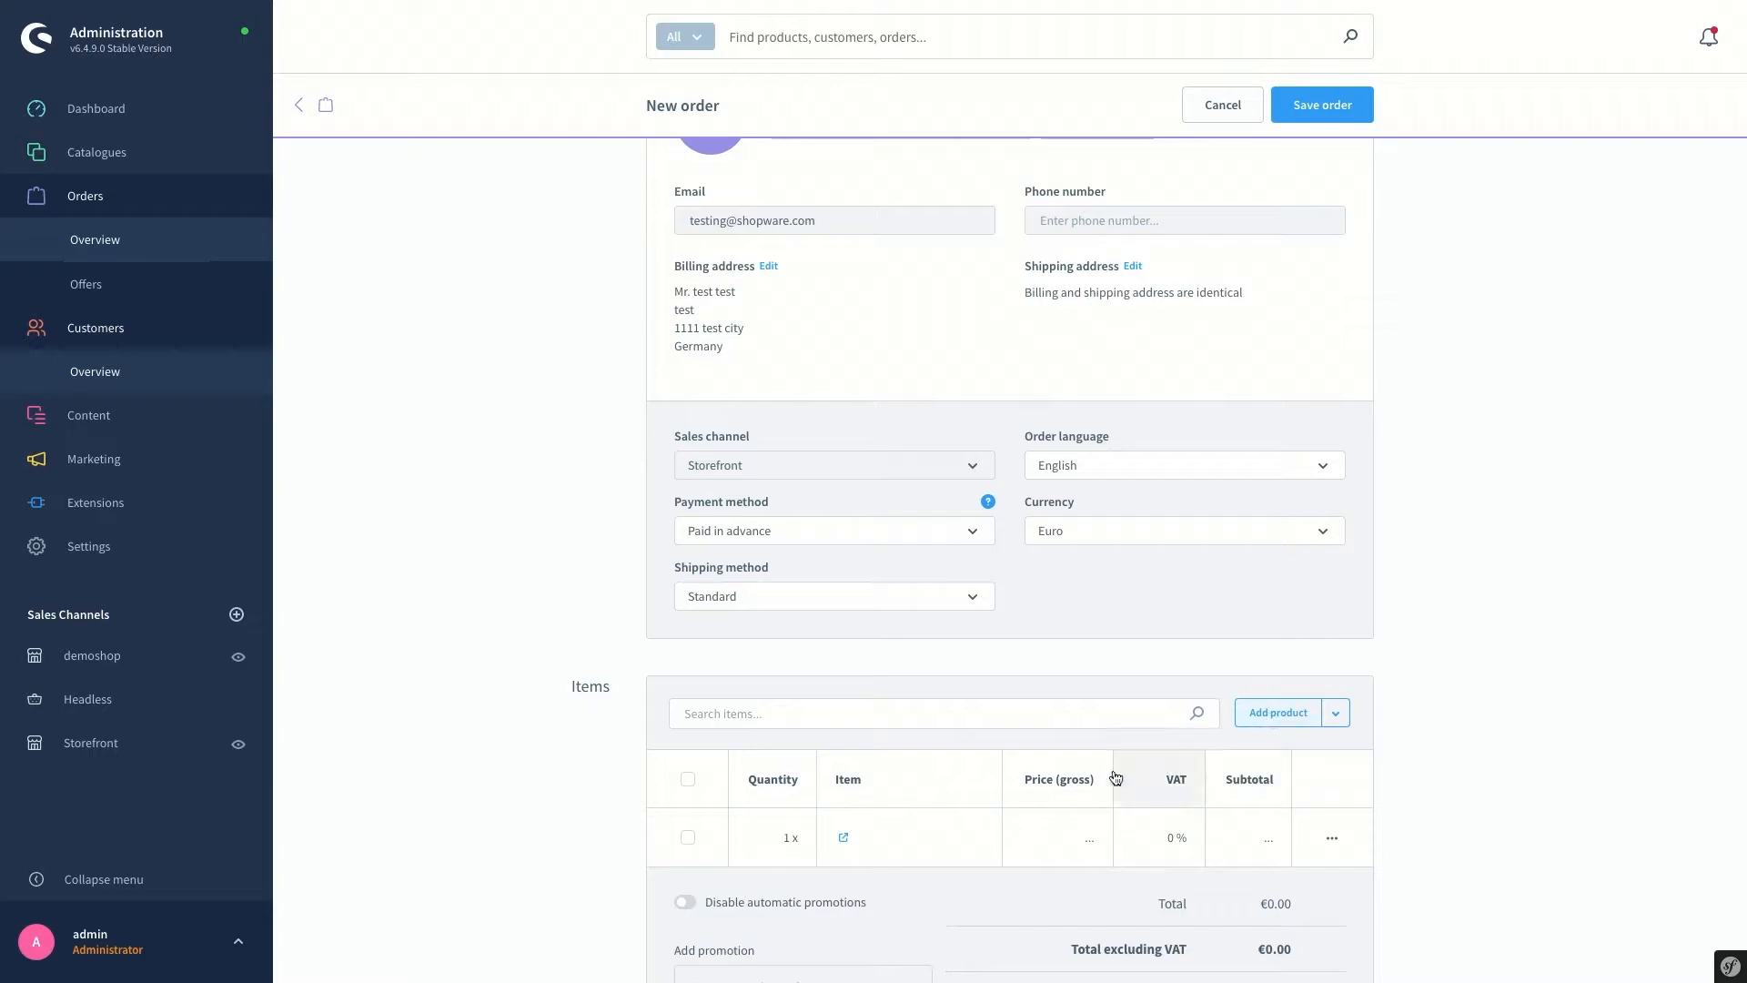
double_click(882, 832)
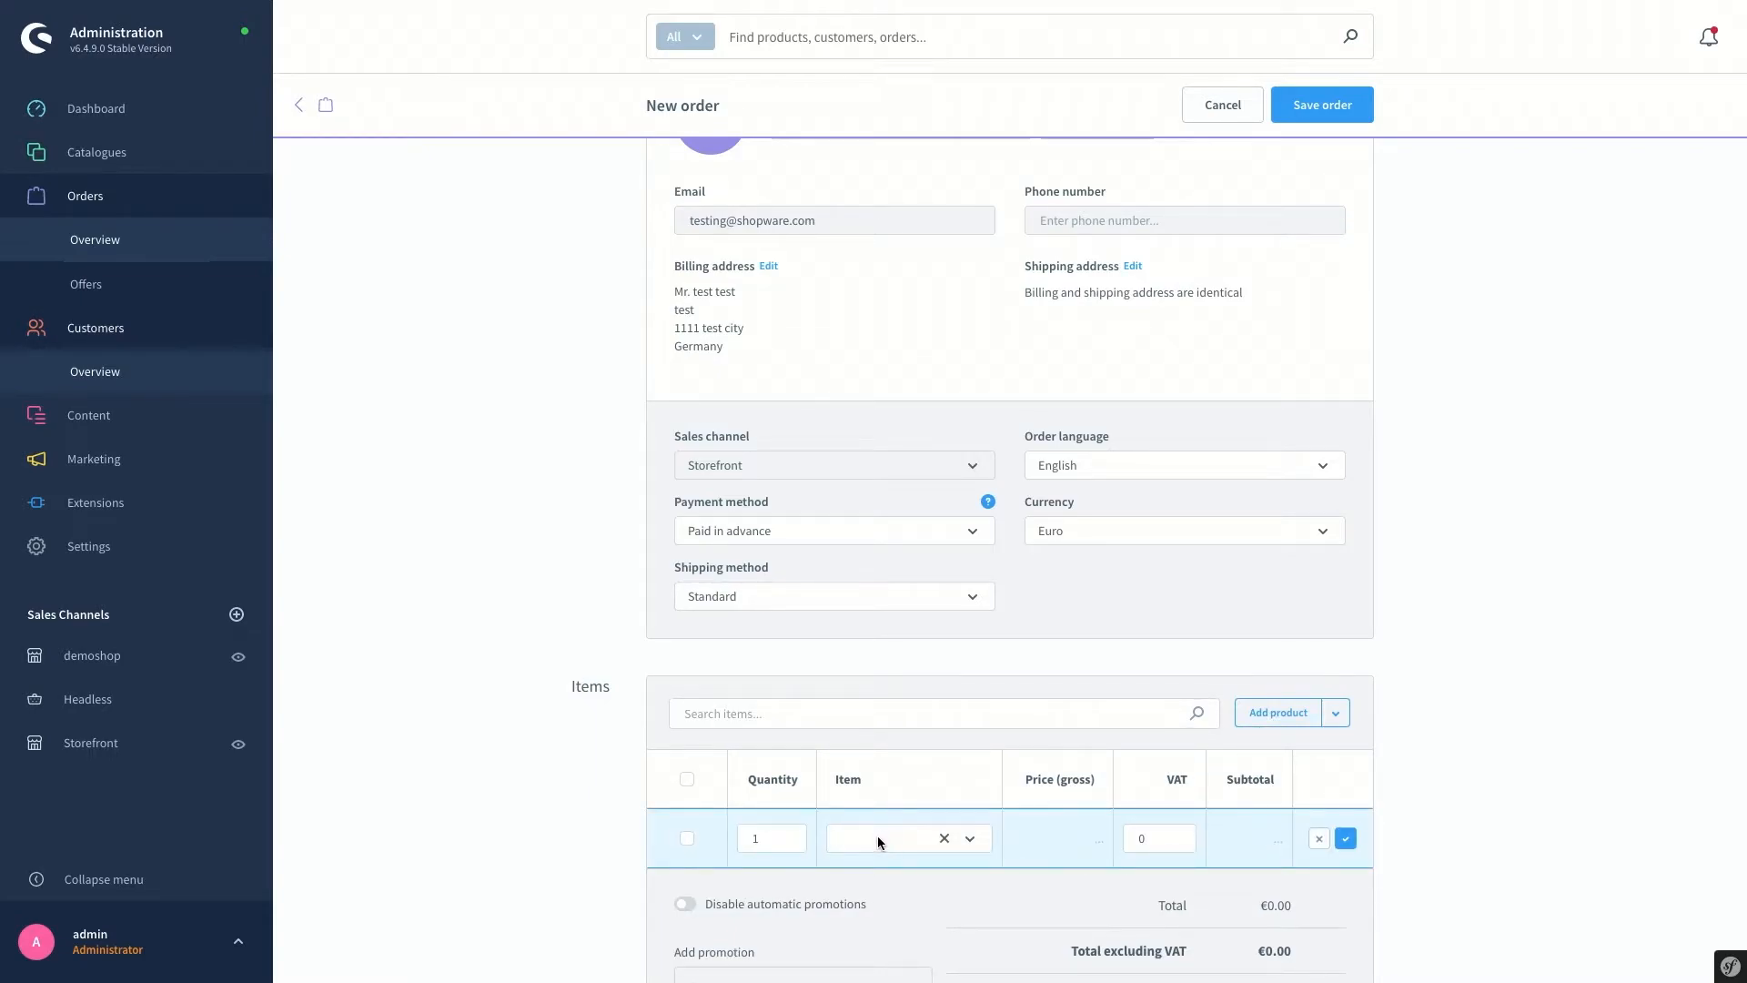
left_click(878, 838)
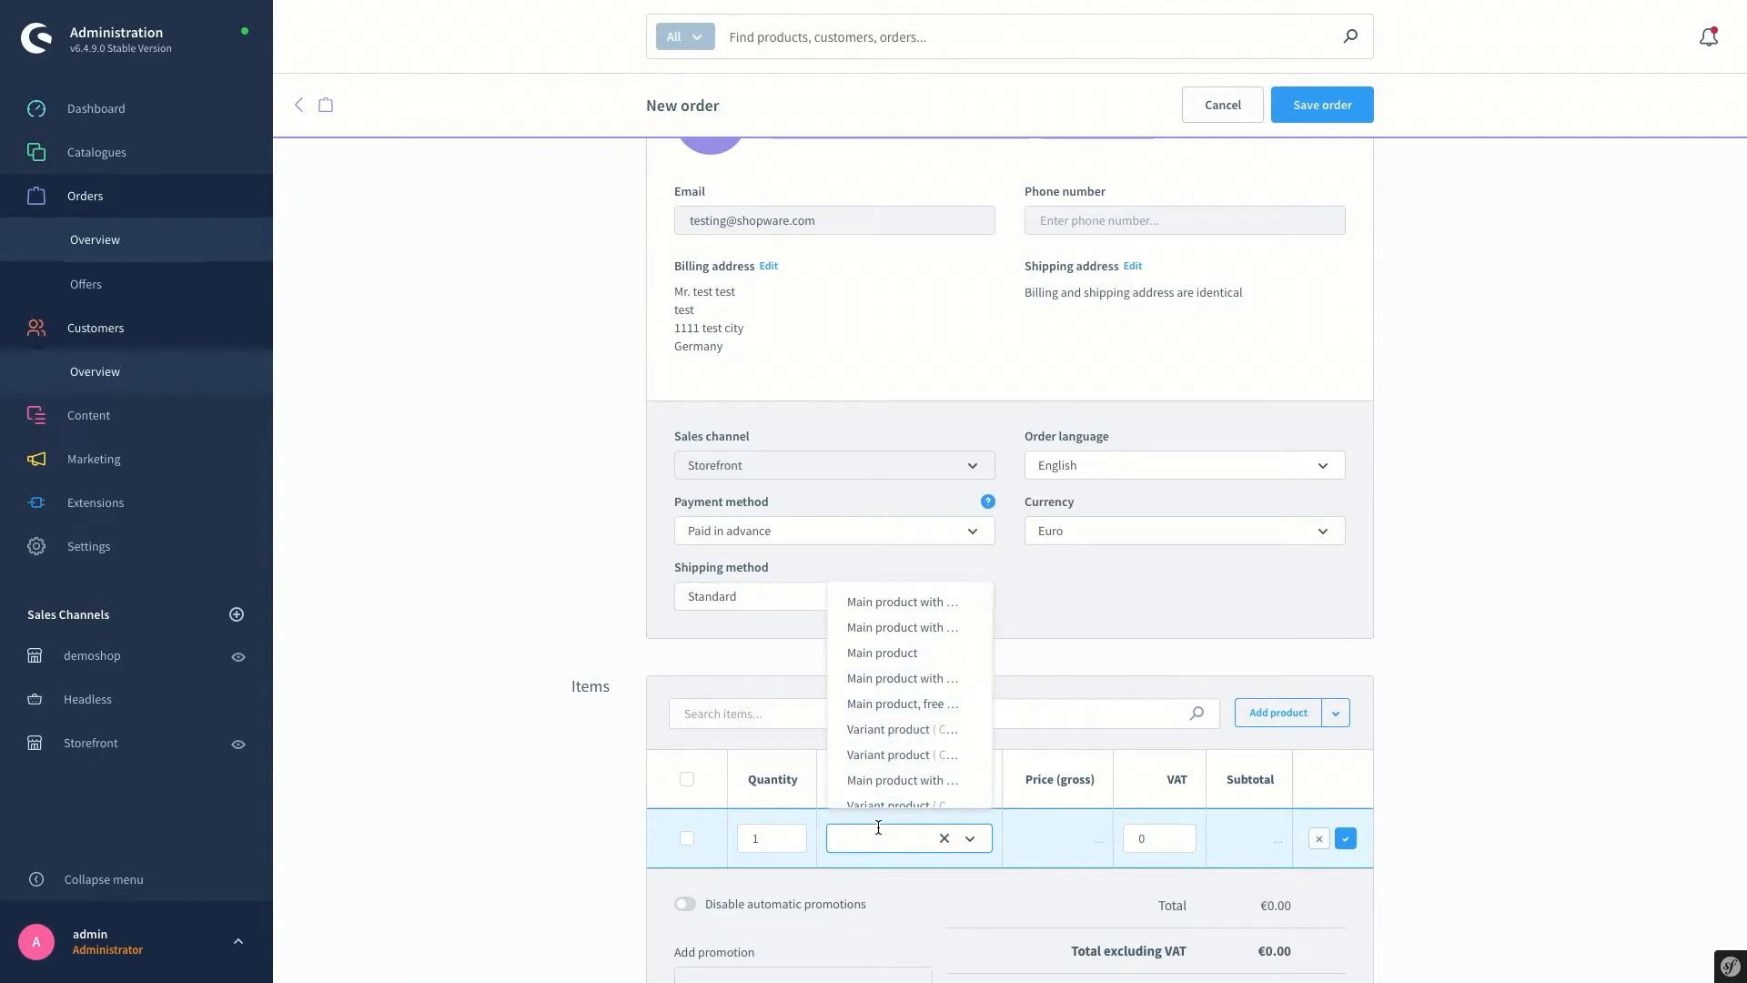
type("main")
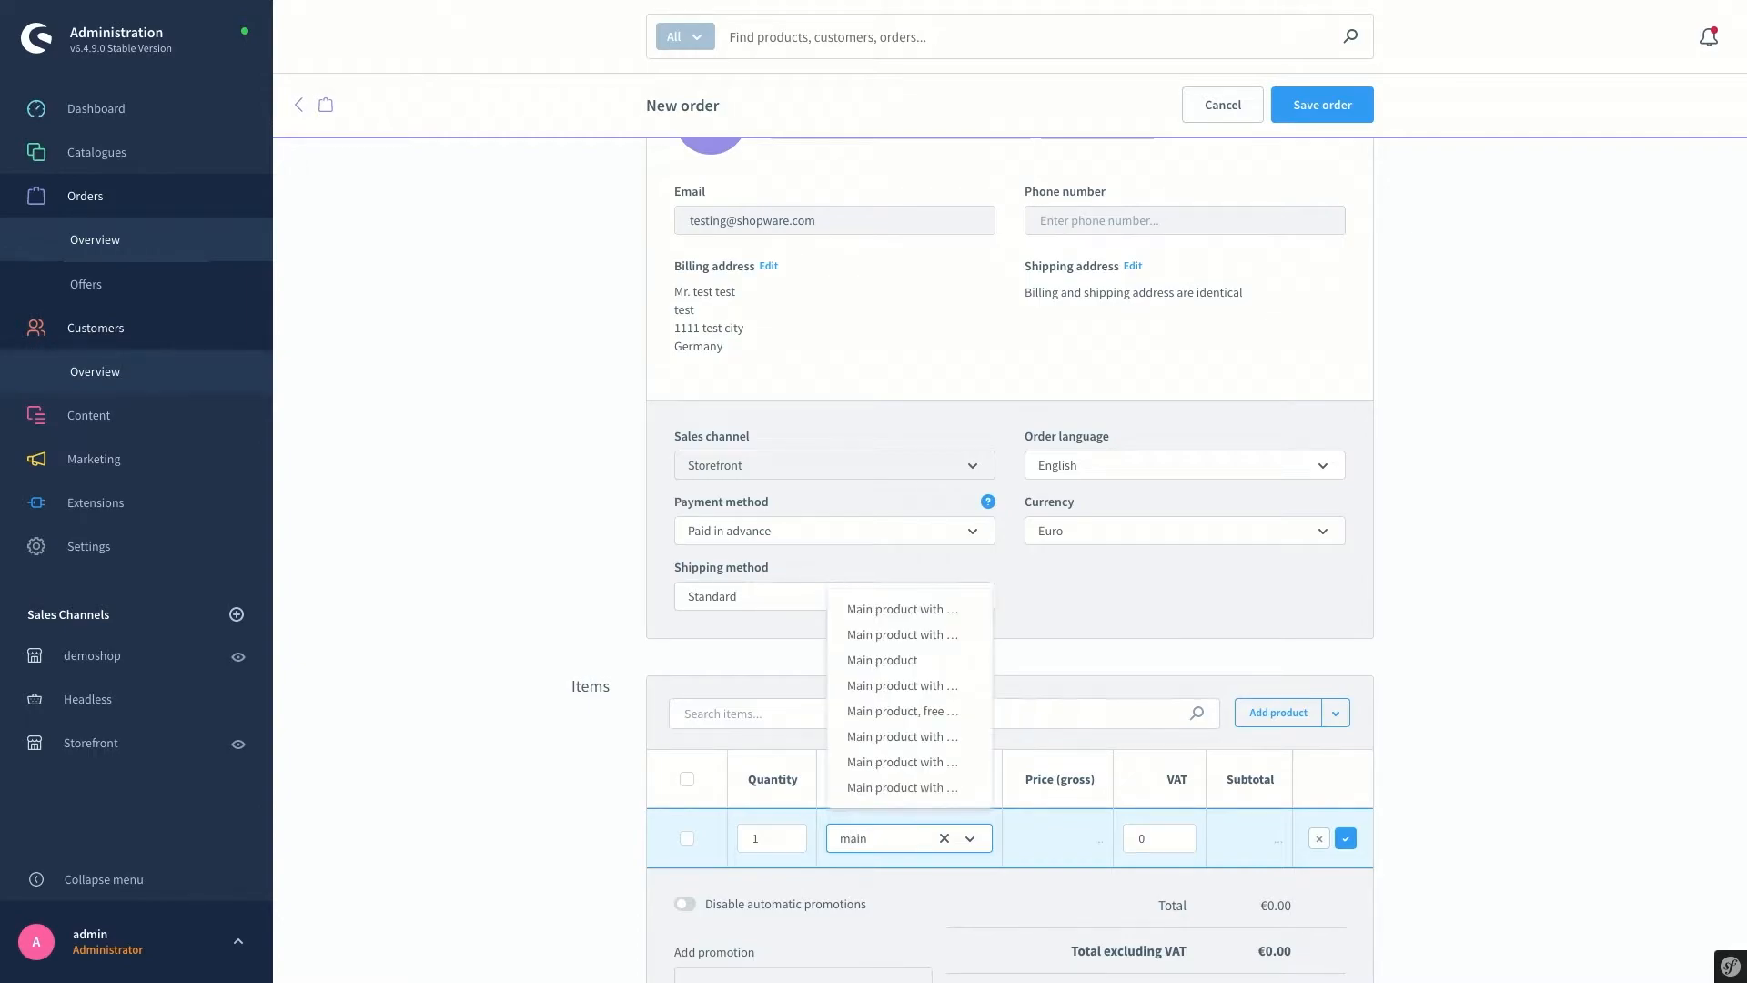
type(" pro")
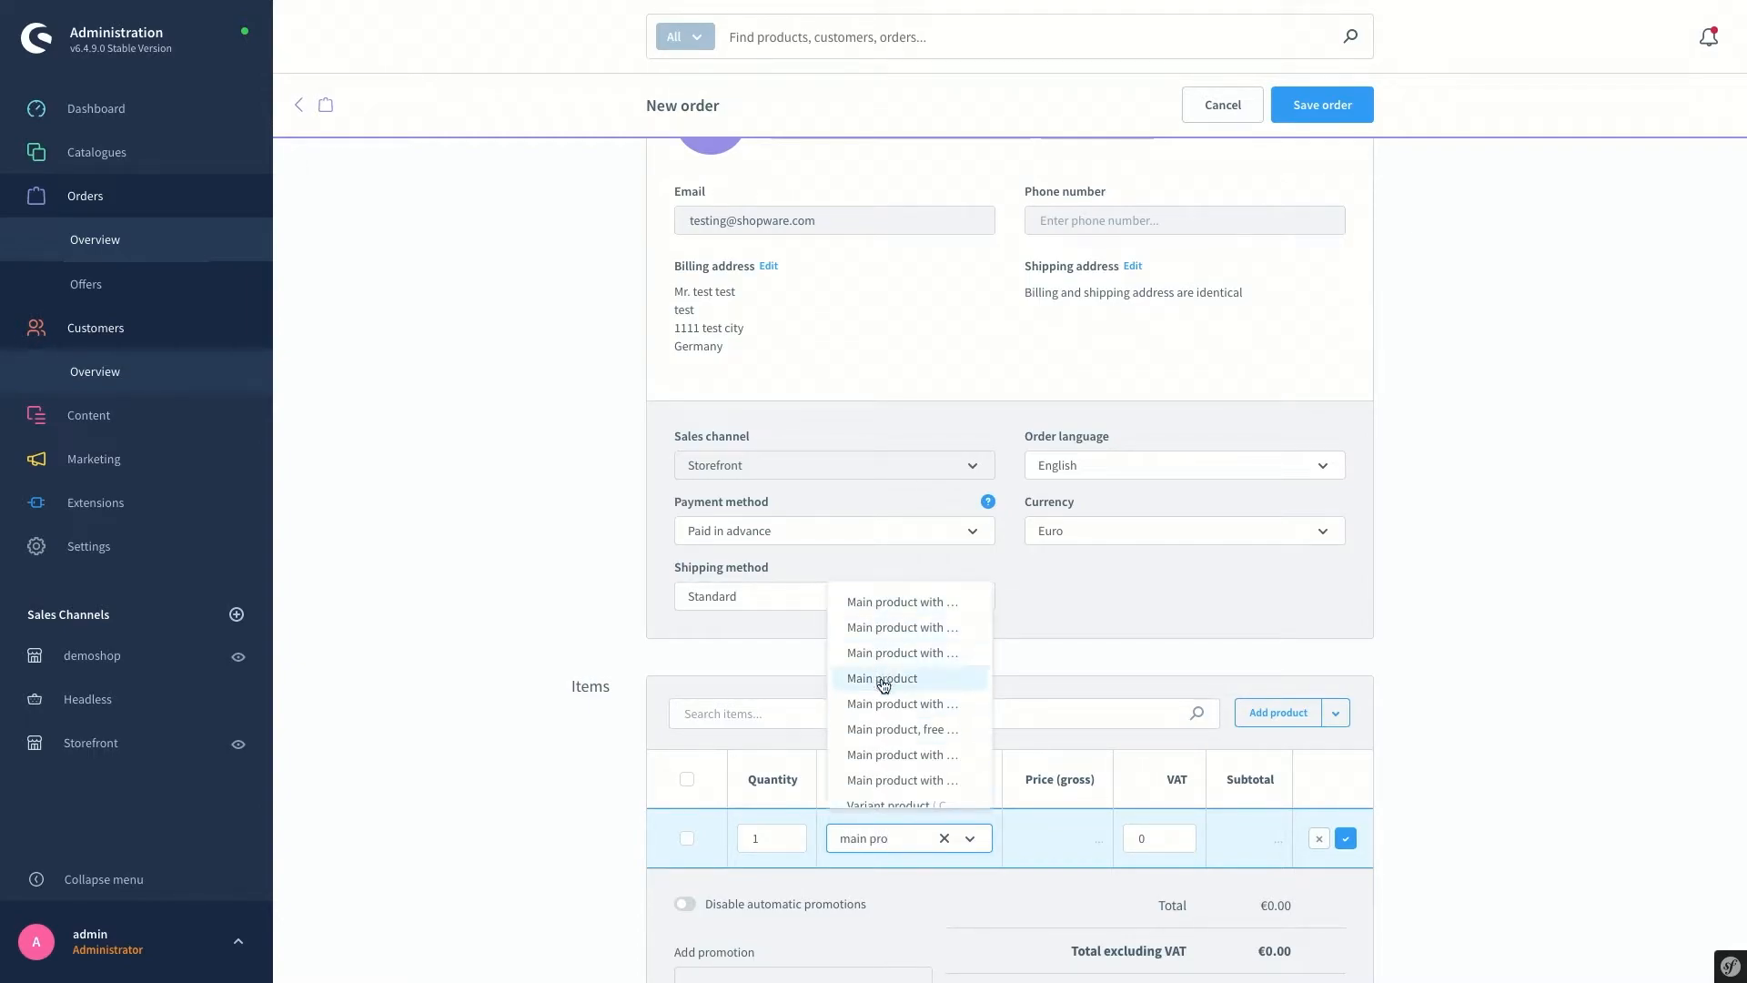
left_click(880, 742)
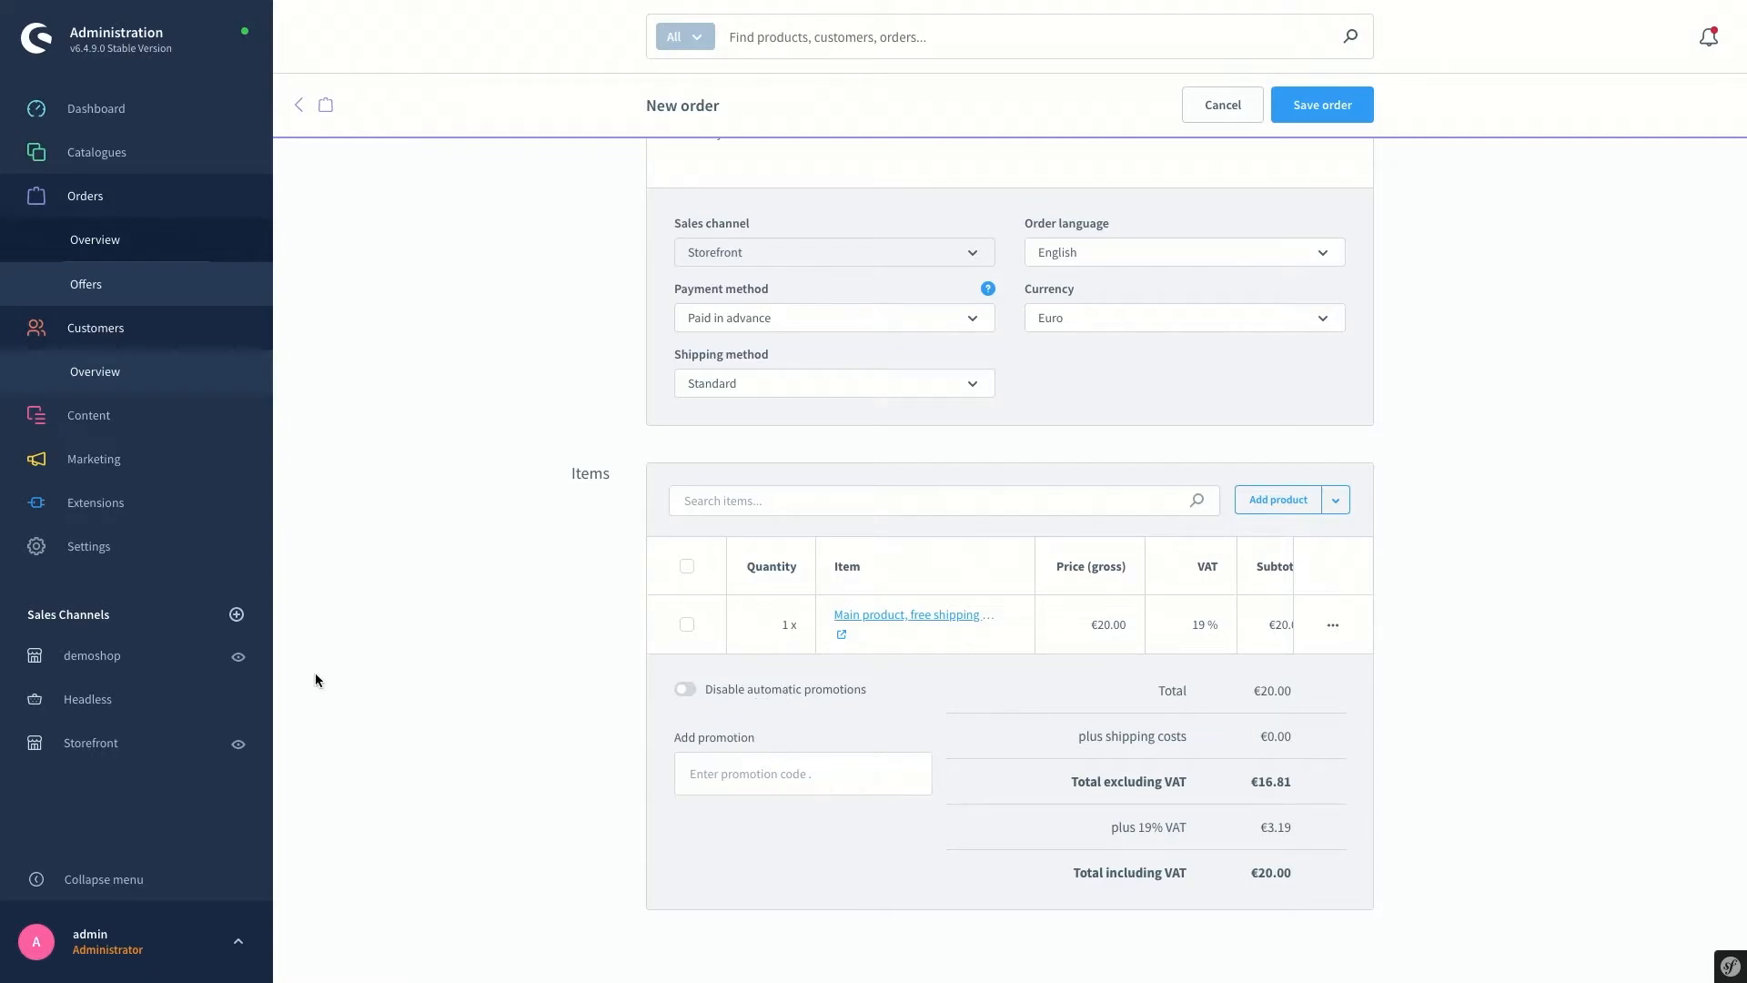
Save the order and send a payment reminder, setting payment status to Reminded
mouse_move(241, 462)
scroll(1435, 216, "up", 4)
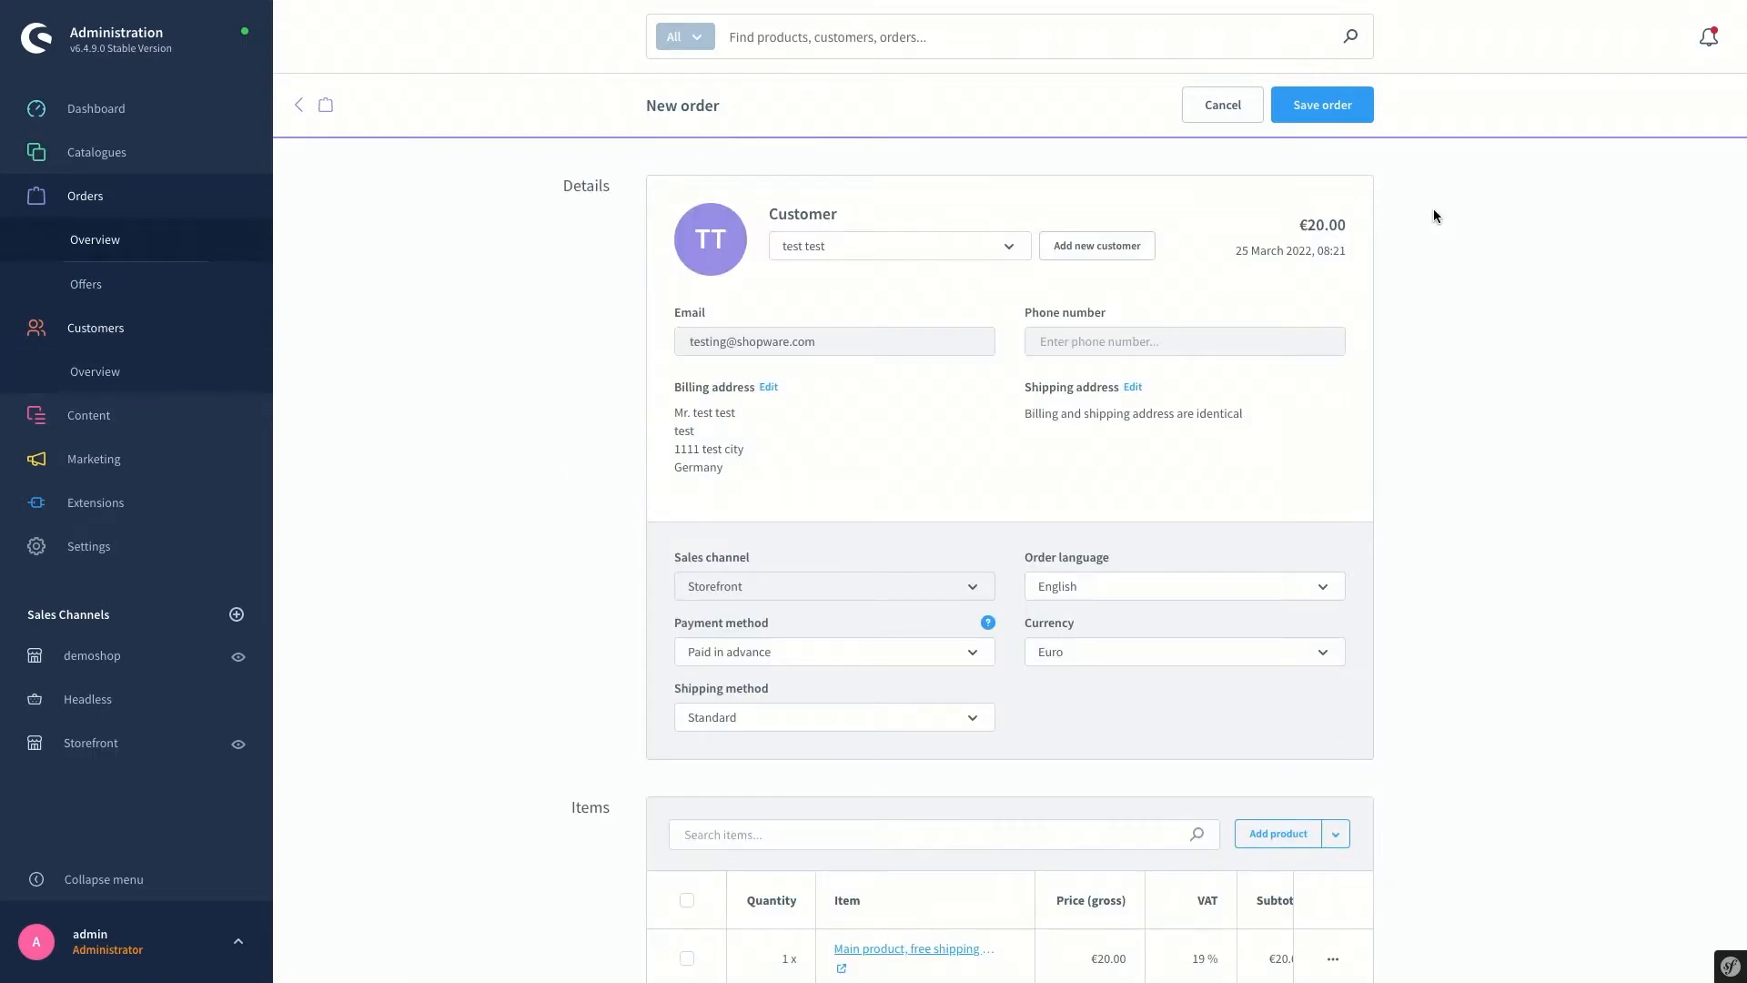
left_click(1334, 105)
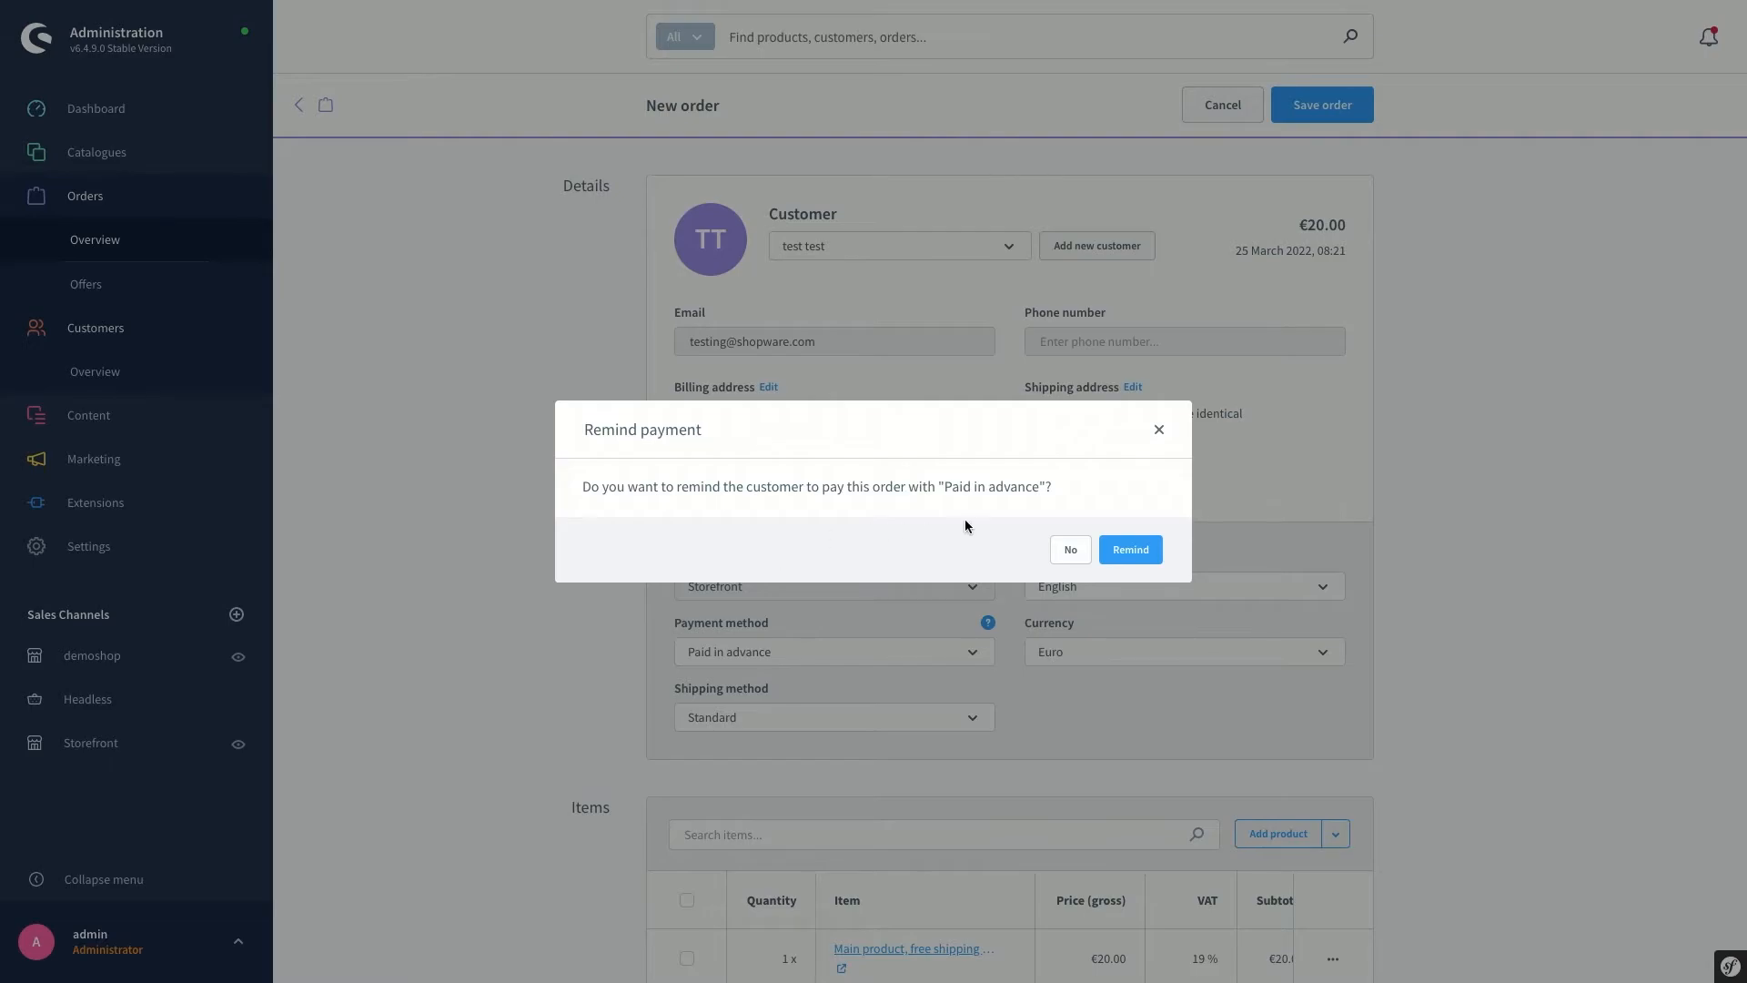
left_click(1135, 550)
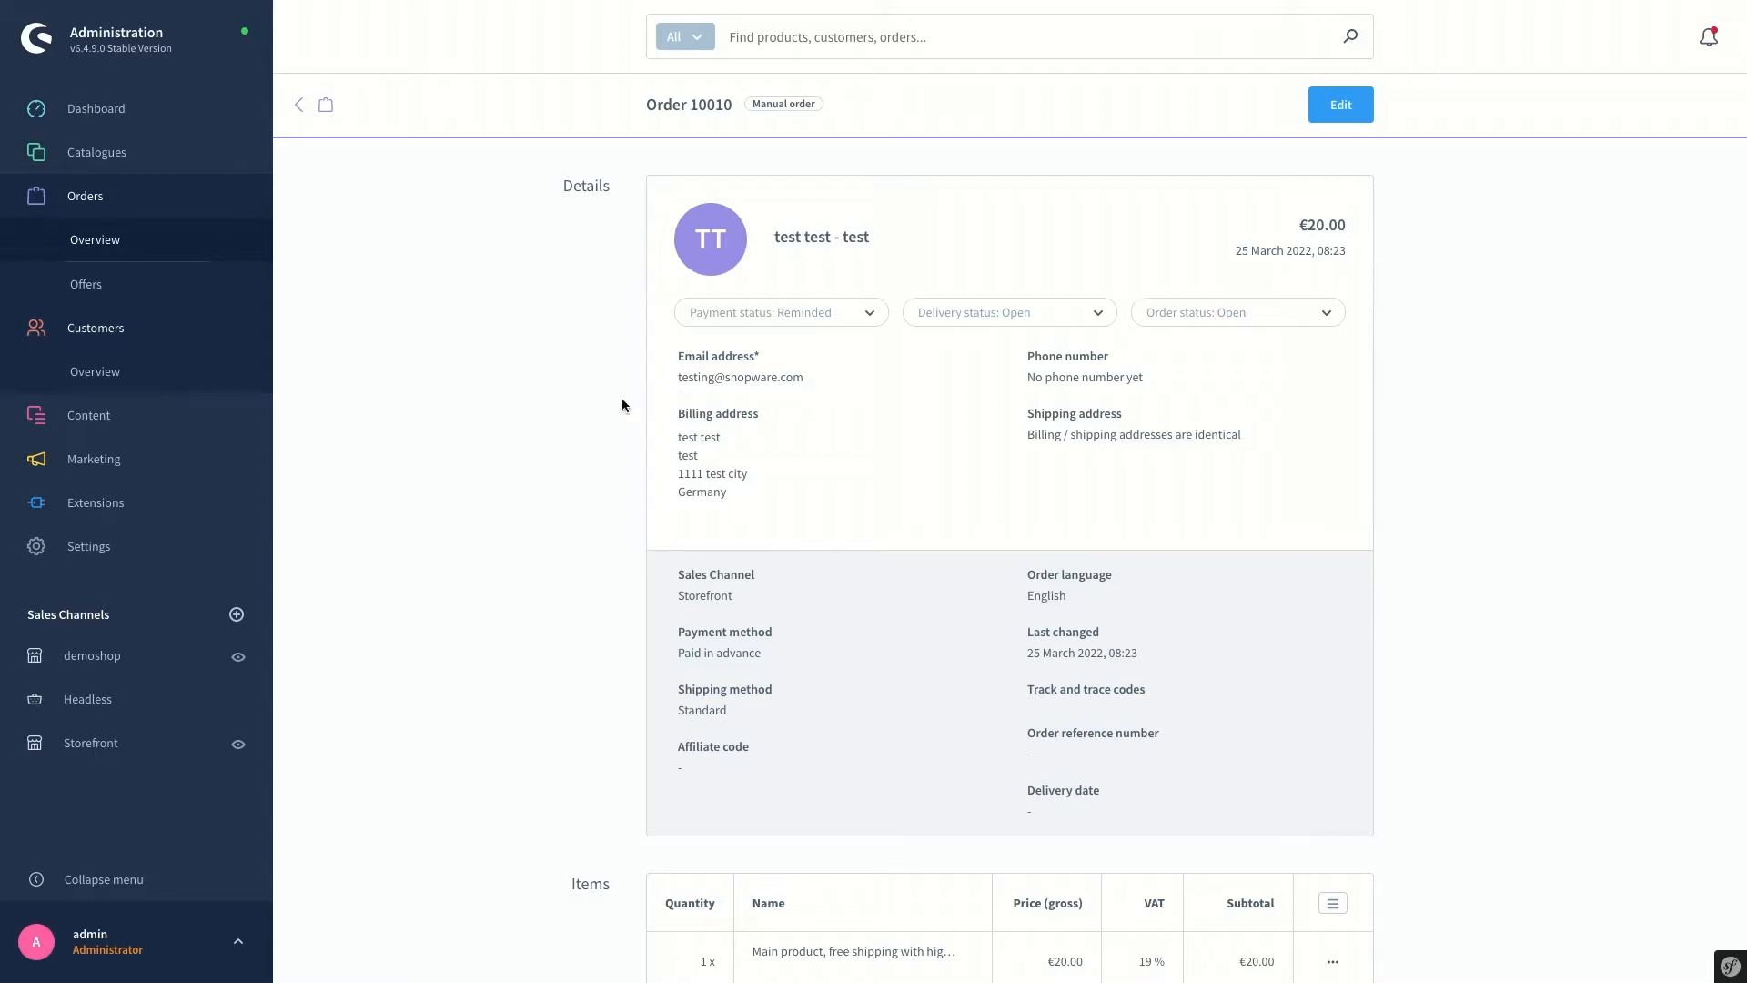
Return to the Orders overview list showing order 10010
left_click(87, 250)
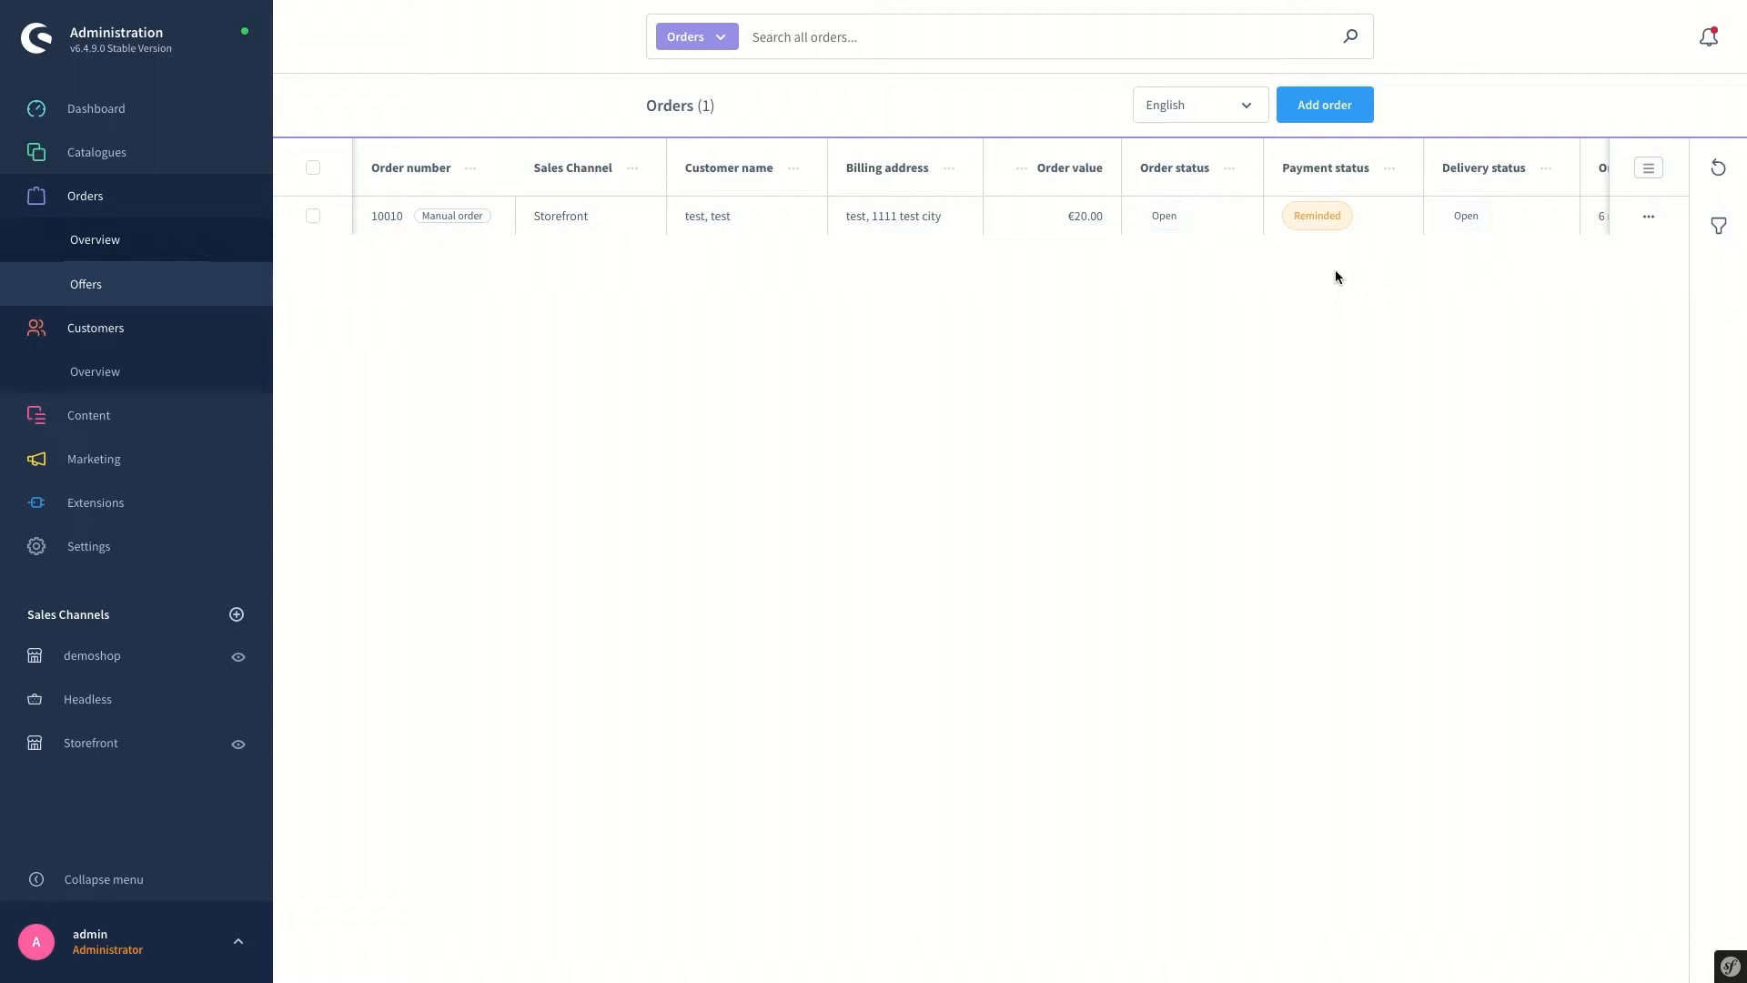
Show the order filters, look at the Documents options unchanged, and open the Products filter
left_click(1720, 229)
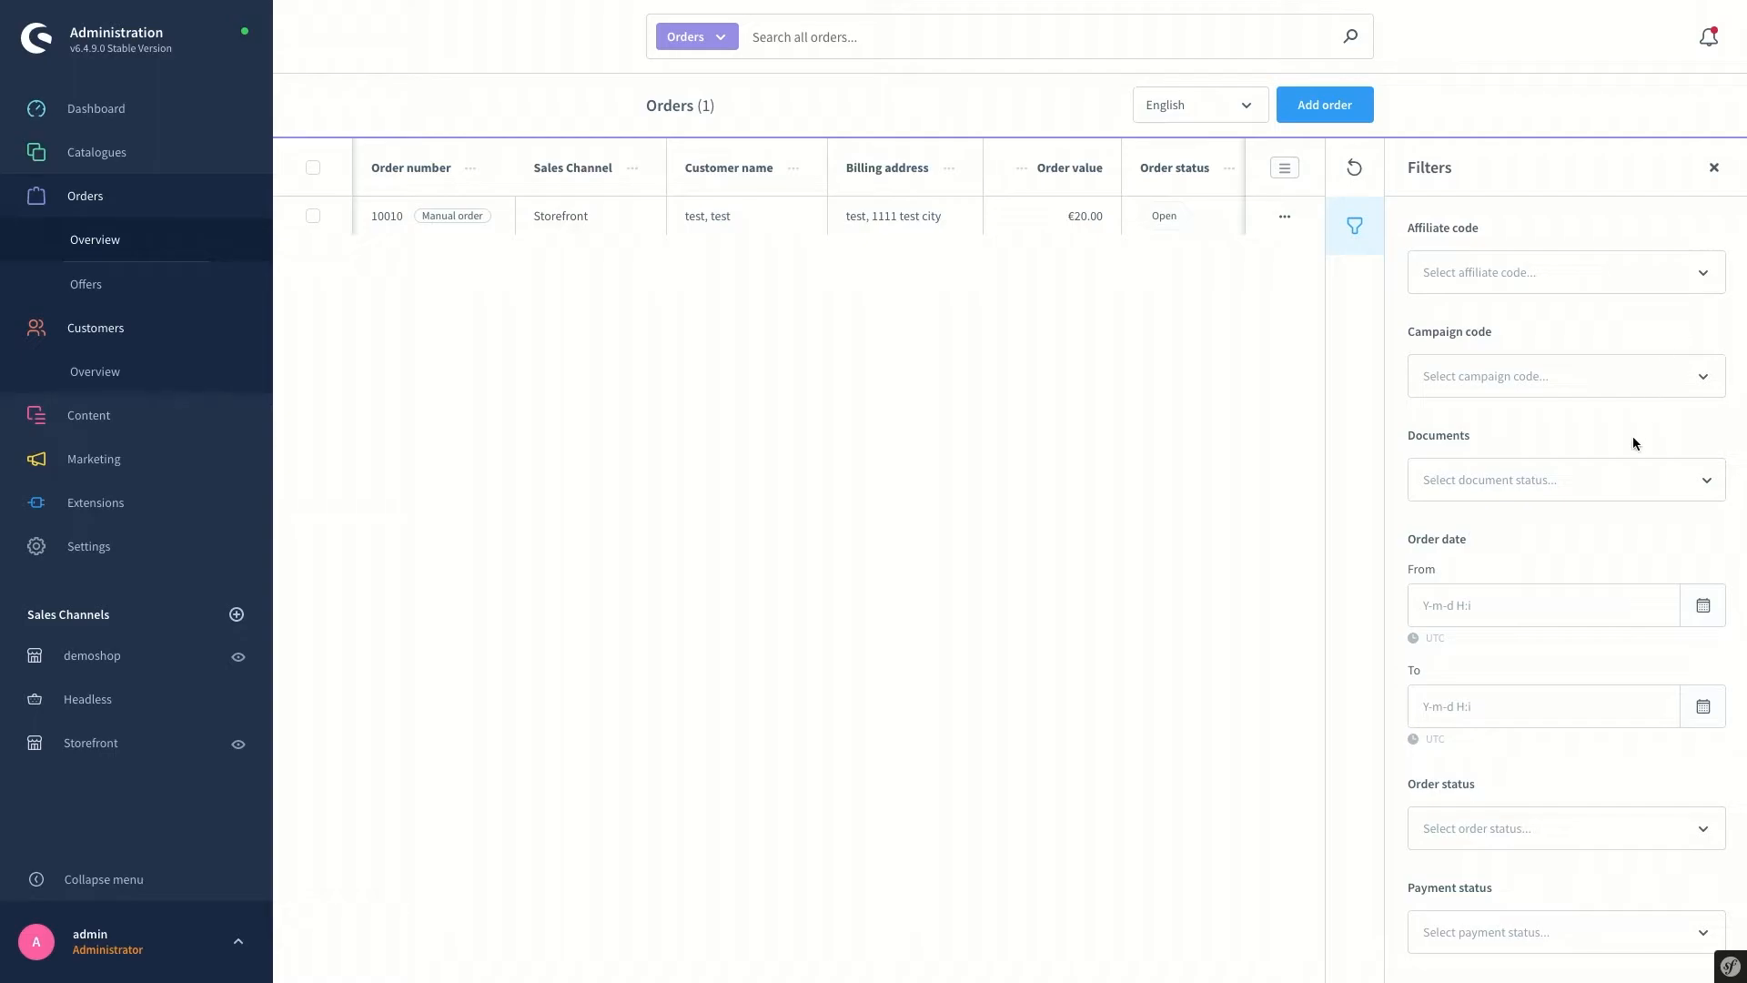
left_click(1475, 484)
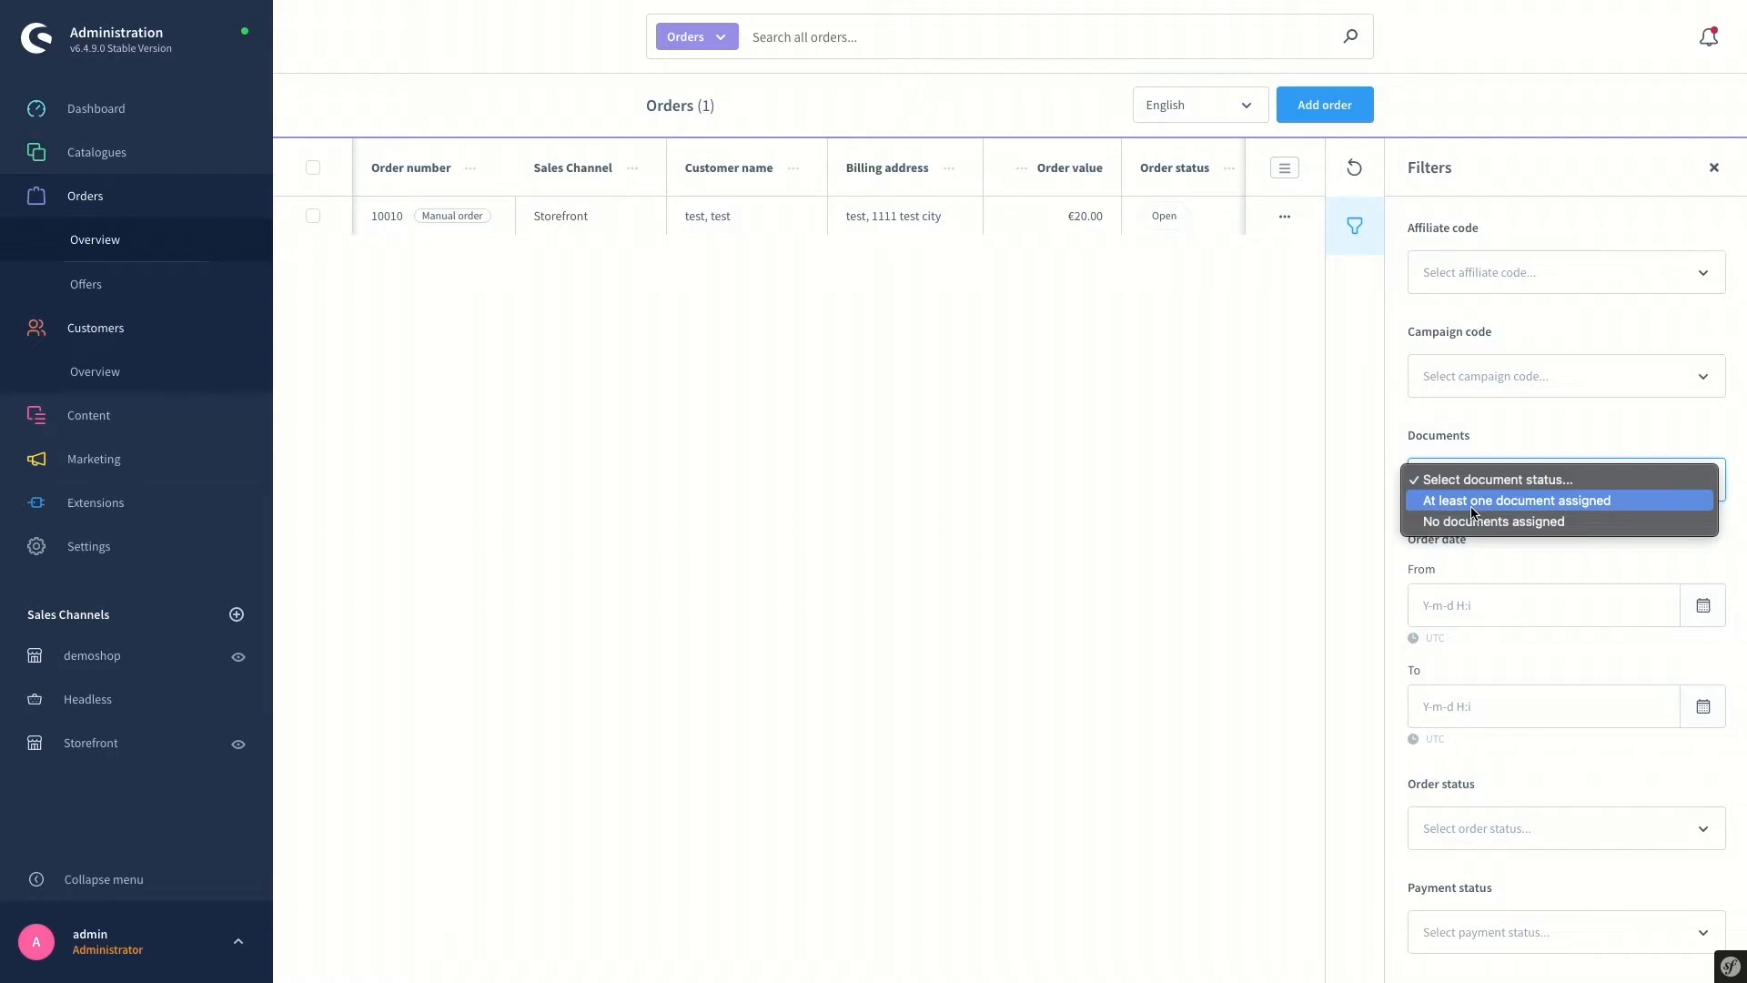
left_click(1527, 426)
scroll(1525, 532, "down", 1)
scroll(1548, 627, "down", 5)
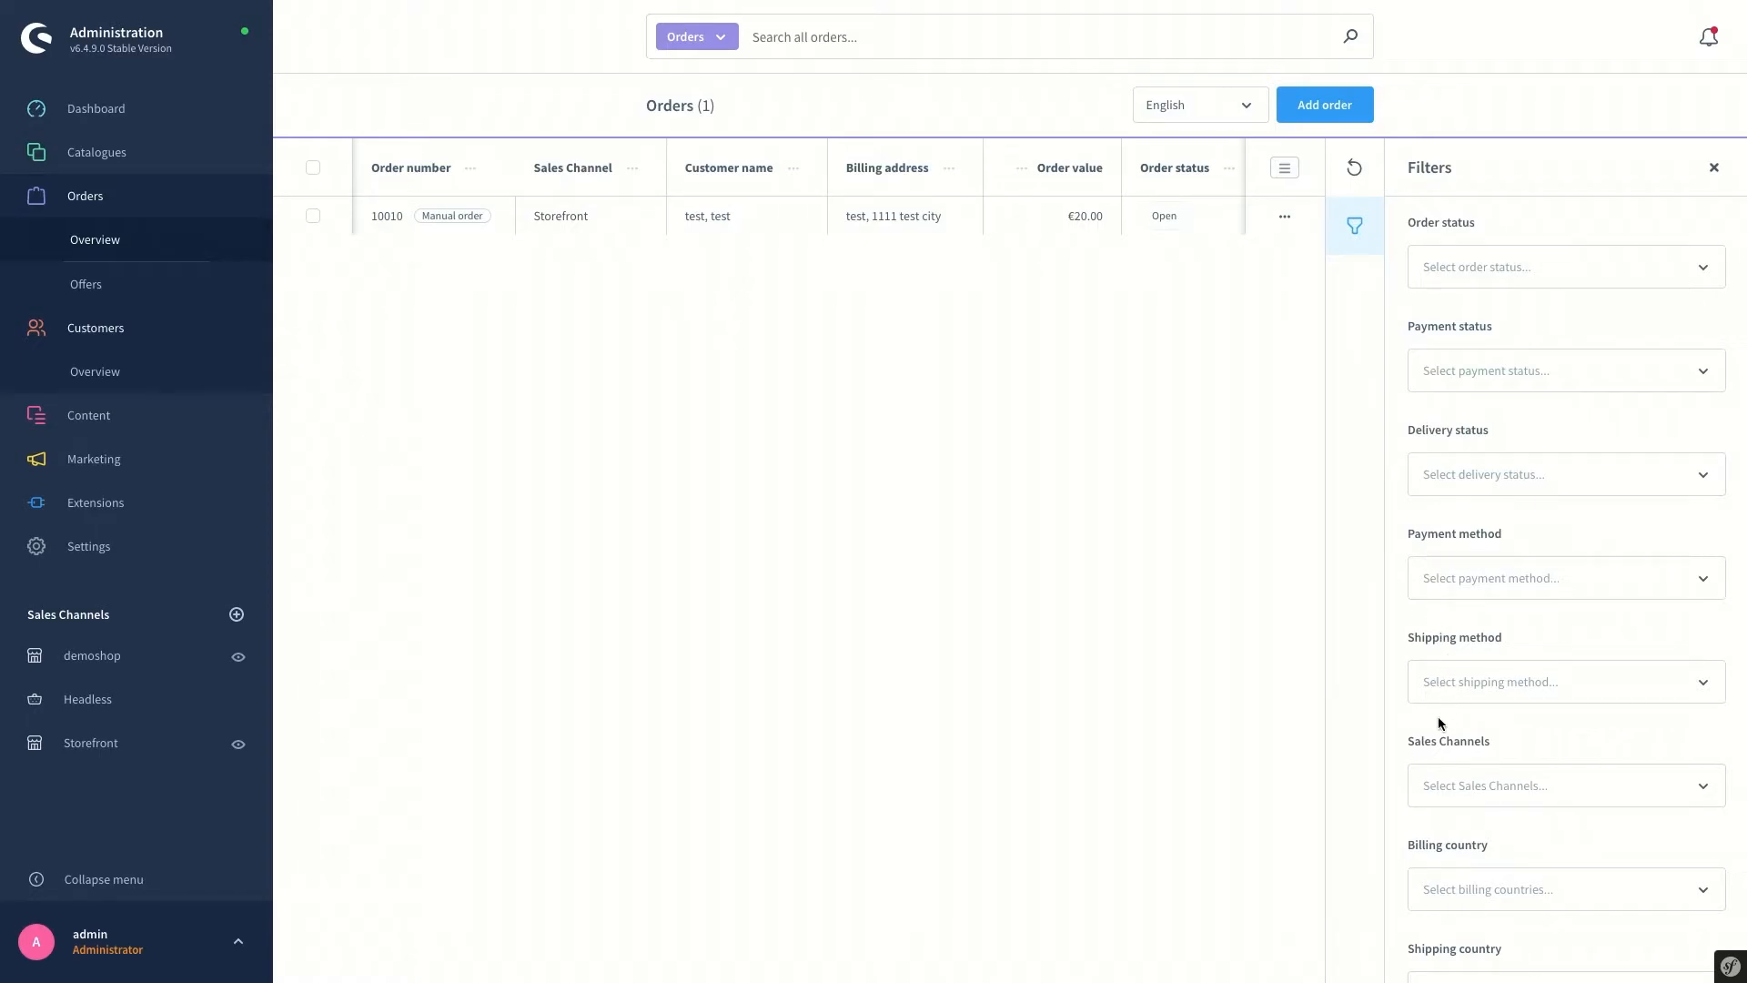
scroll(1551, 836, "down", 2)
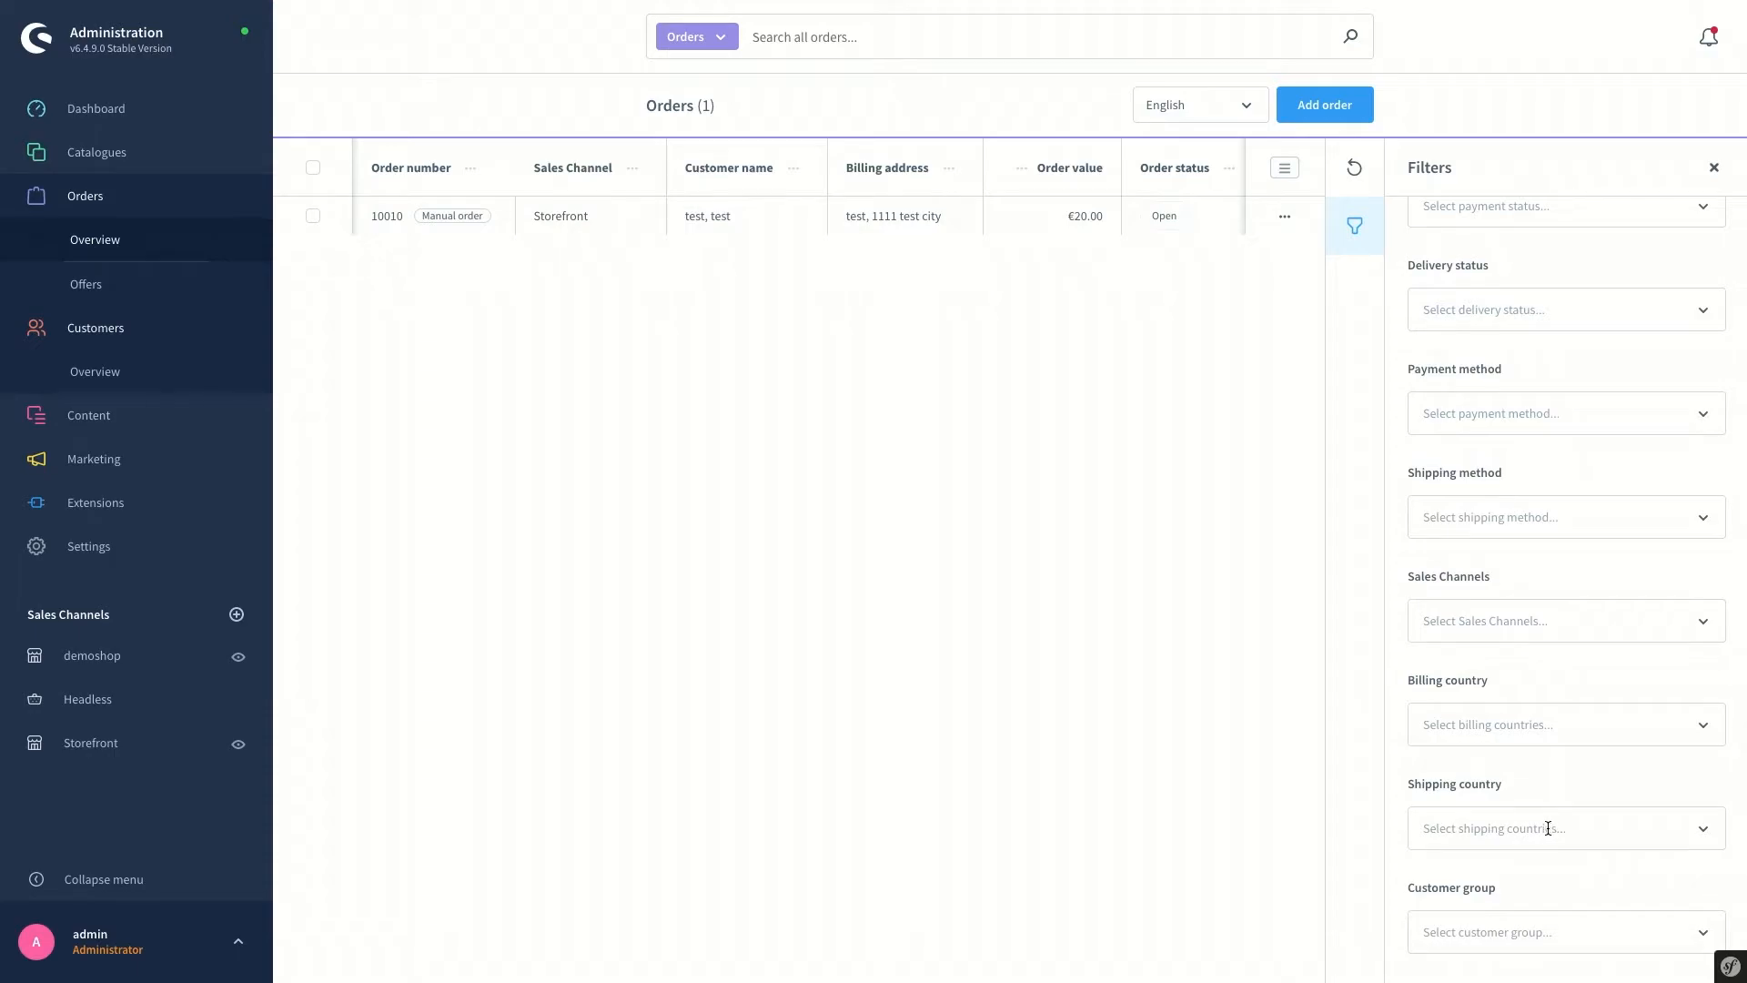
scroll(1544, 824, "down", 2)
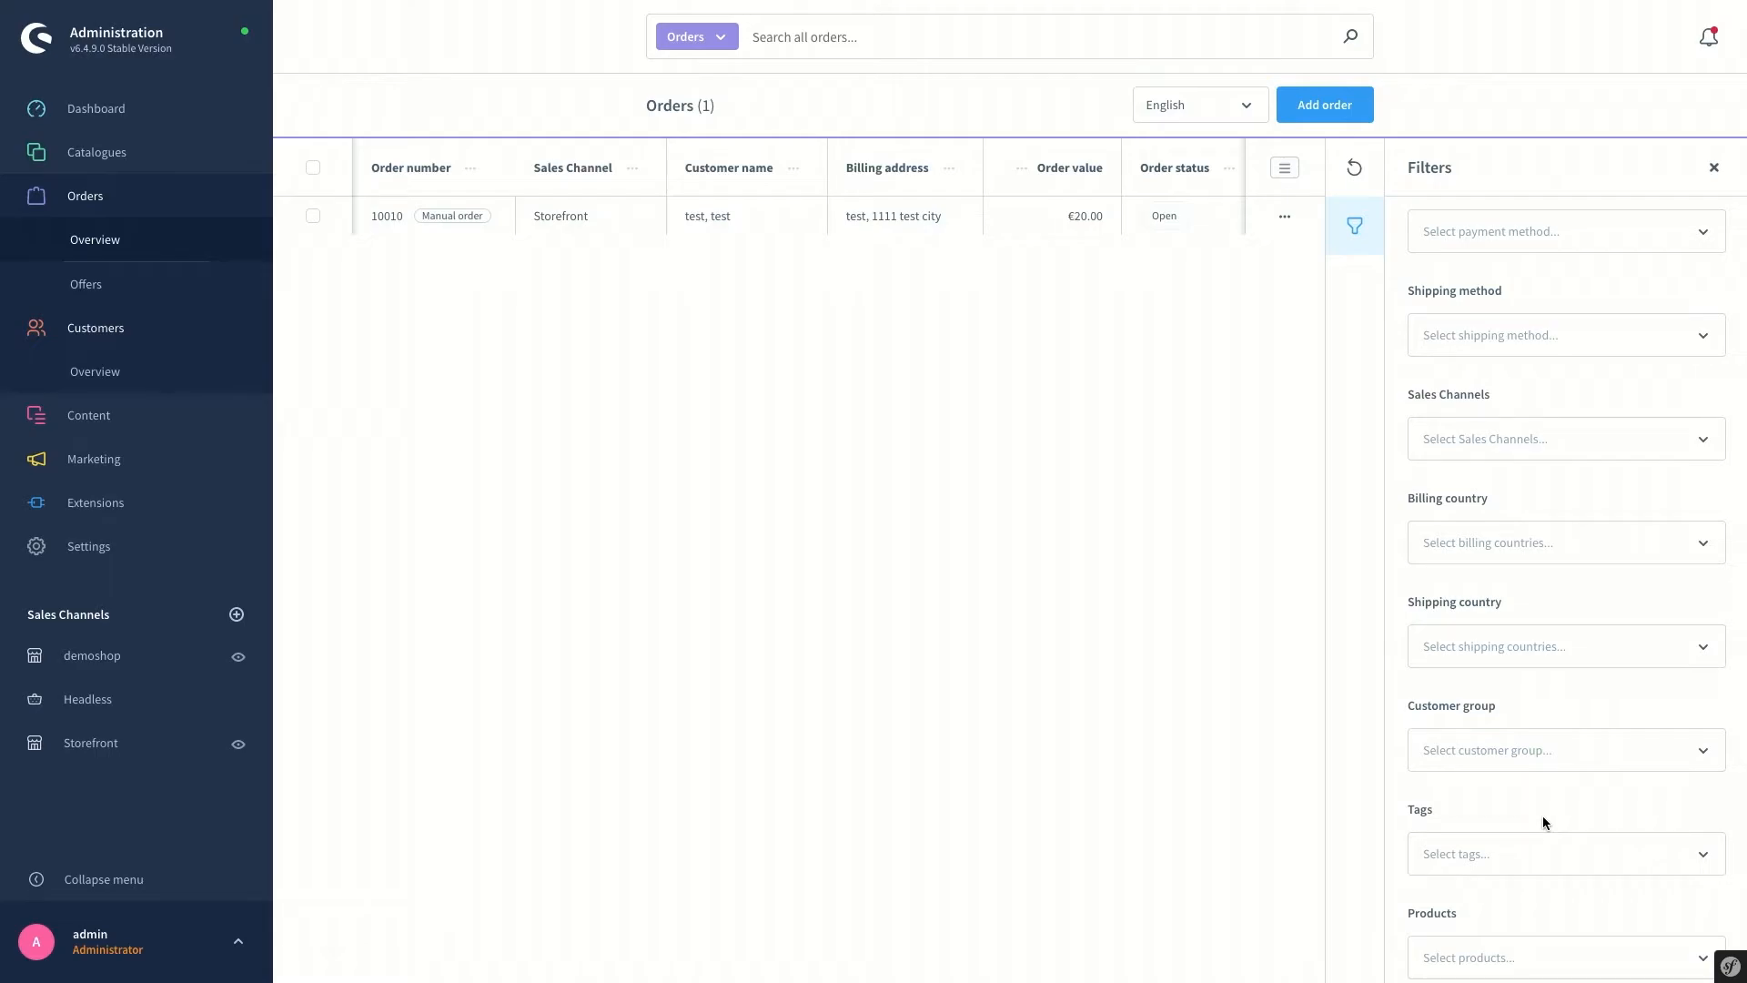
scroll(1538, 824, "down", 1)
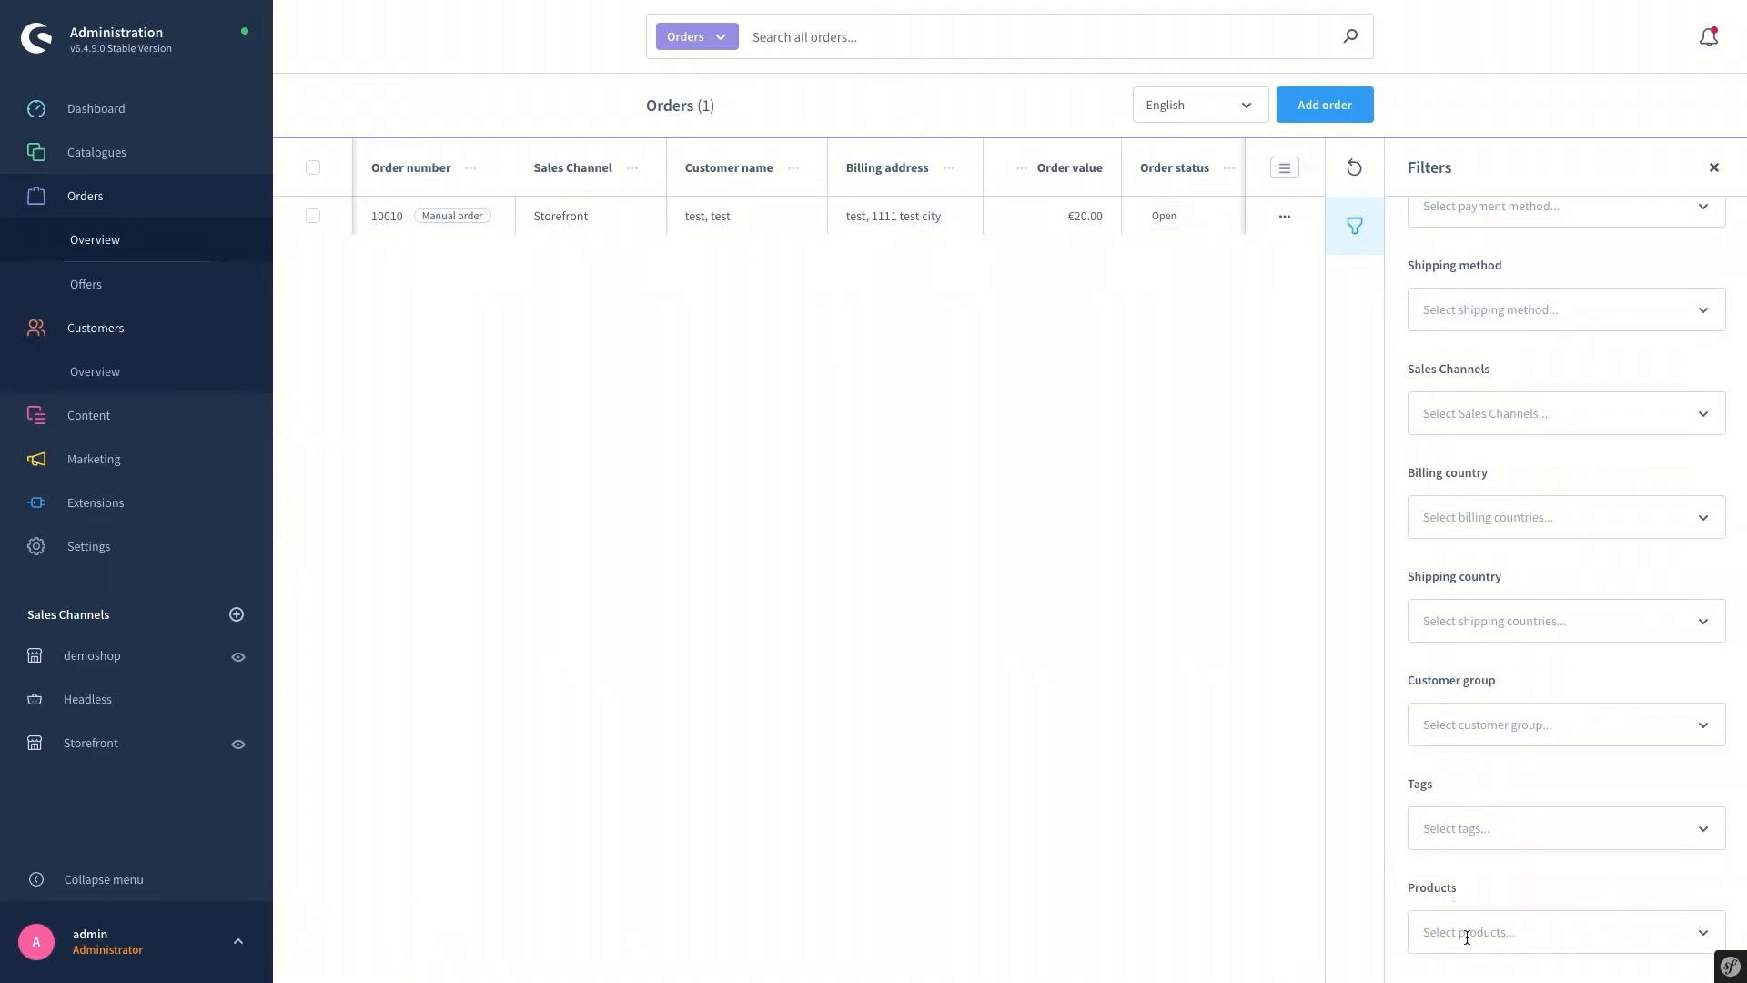
left_click(1512, 930)
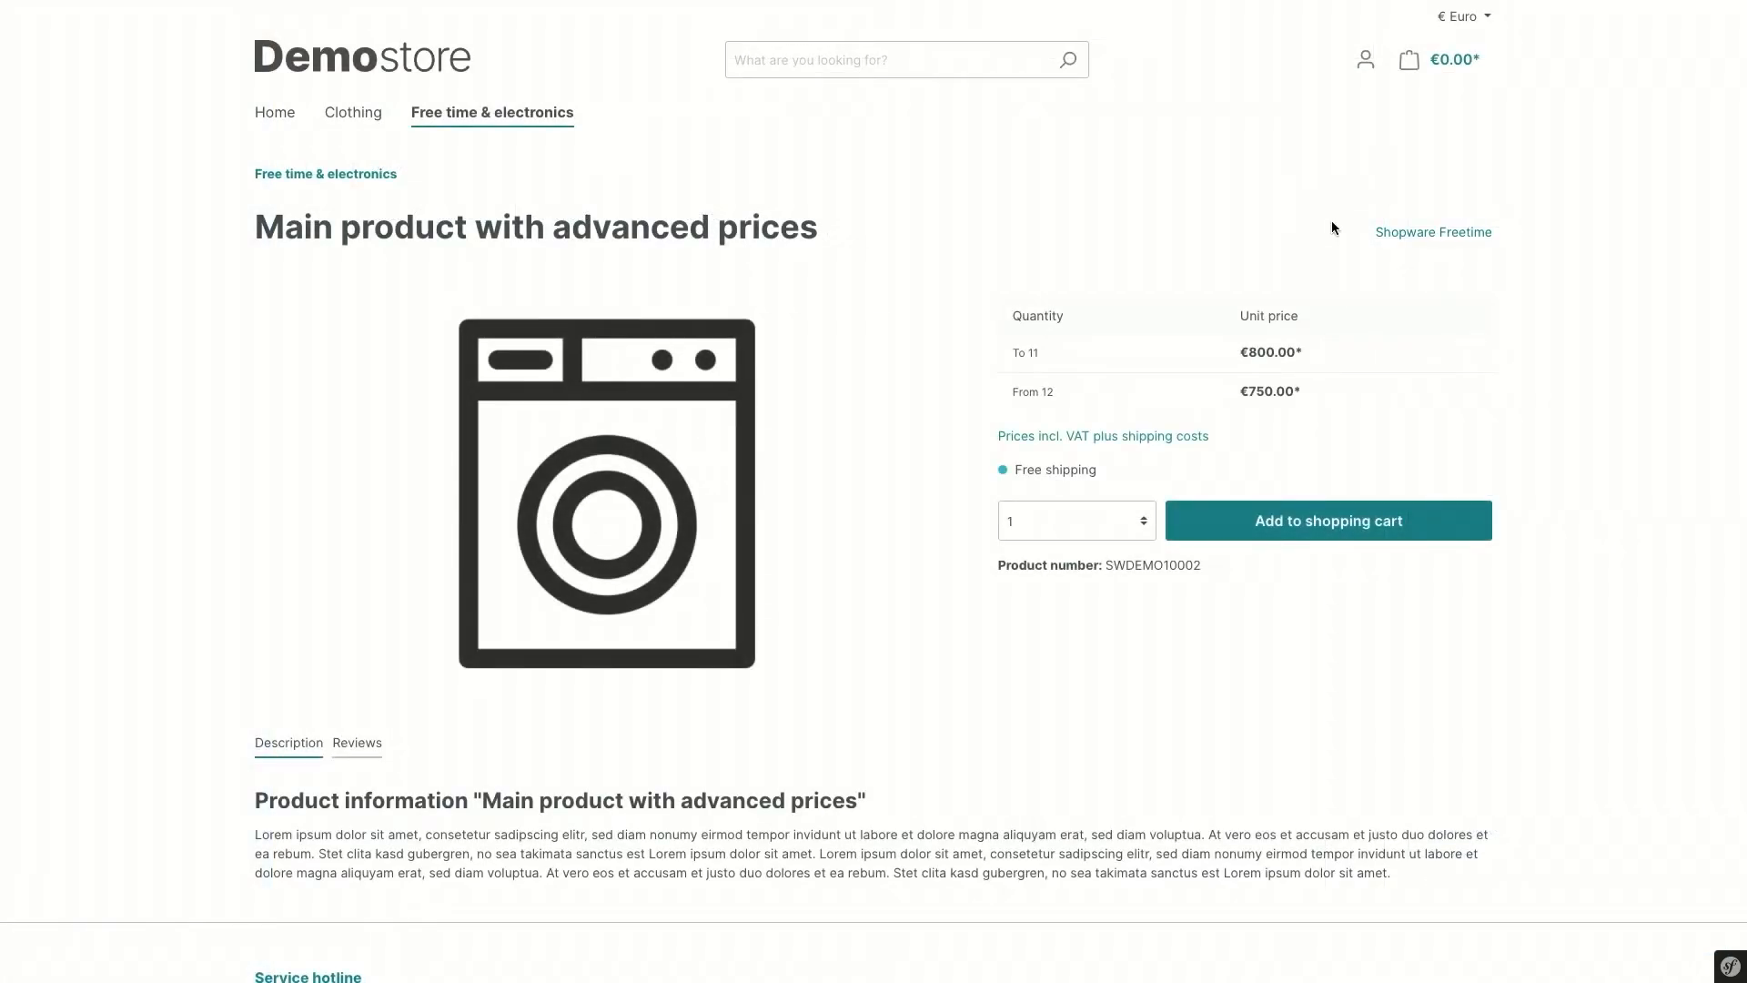
In the storefront, buy one Main product with advanced prices (€800.00), accepting terms and submitting
left_click(1365, 59)
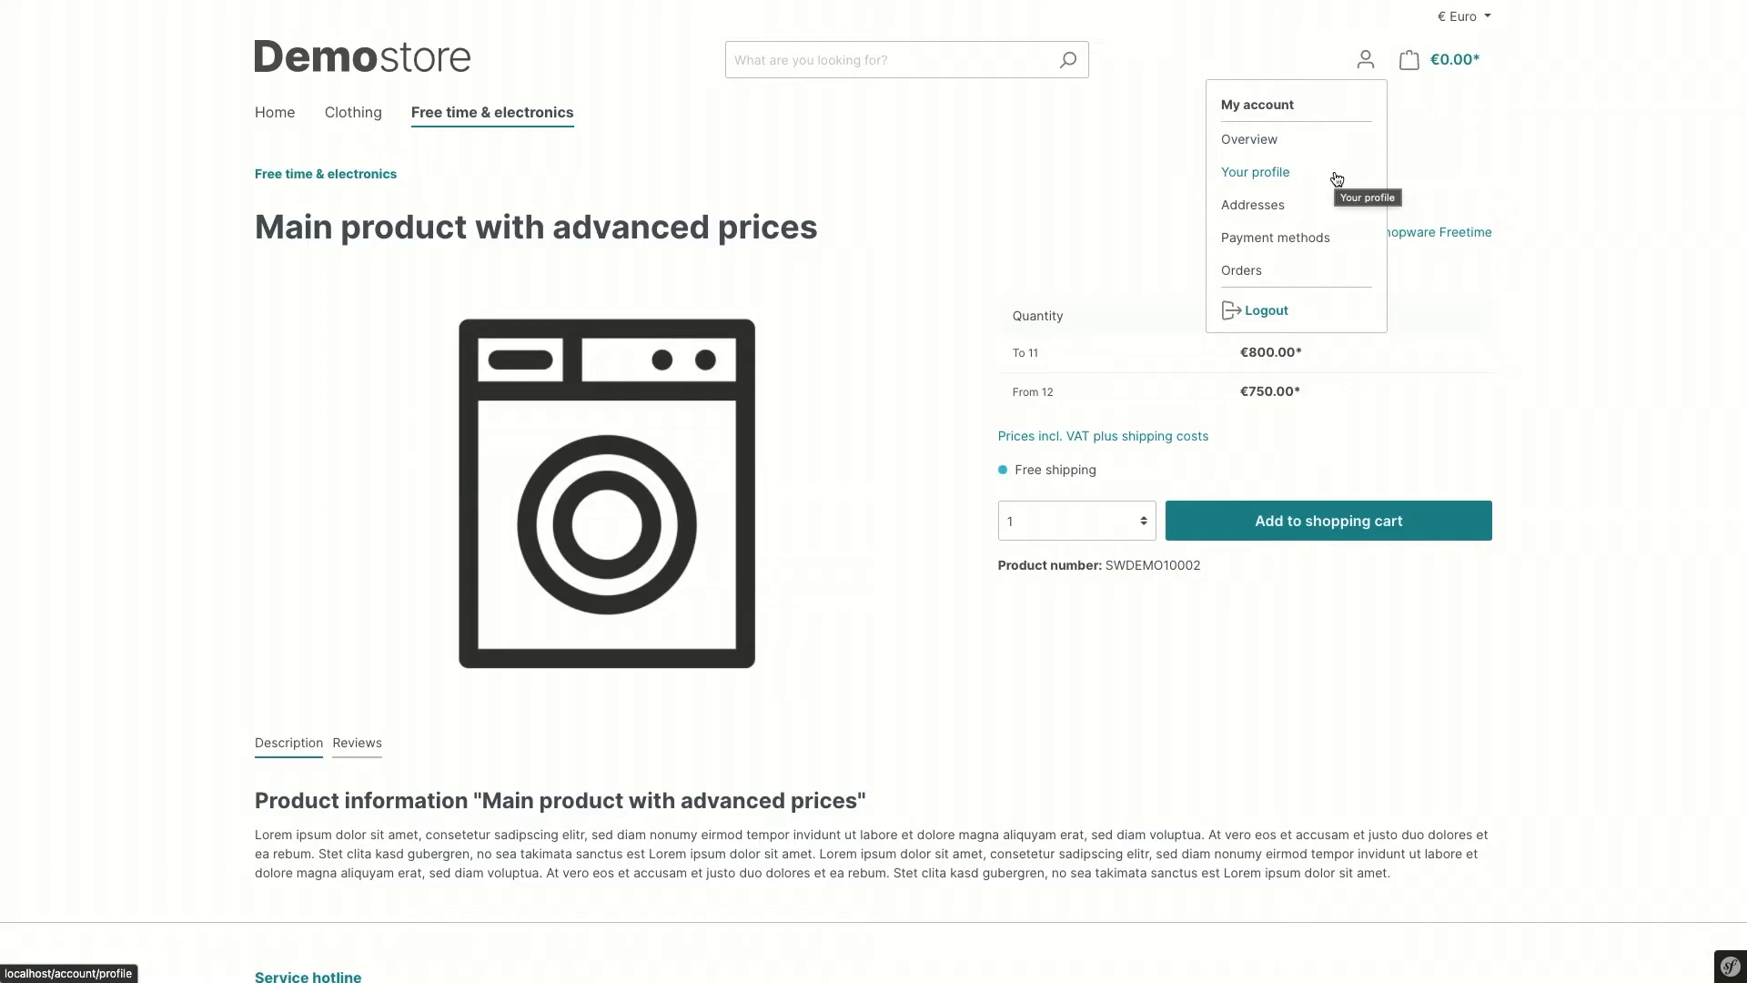
left_click(1378, 647)
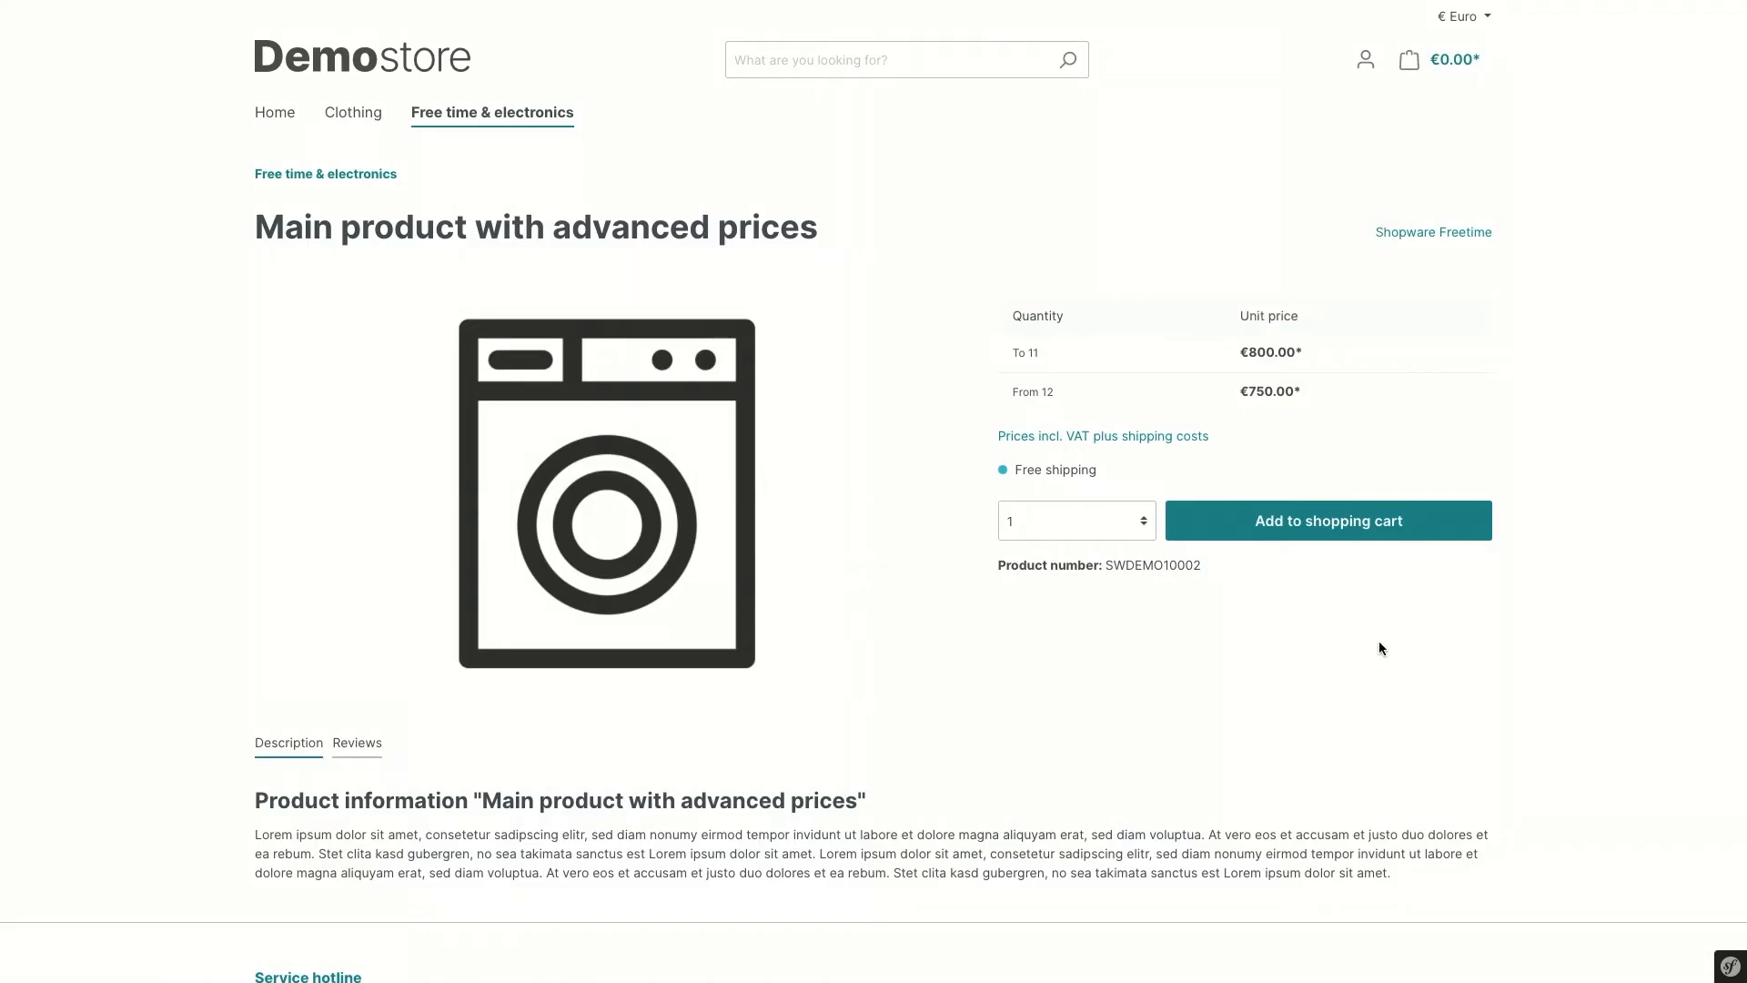
left_click(1315, 528)
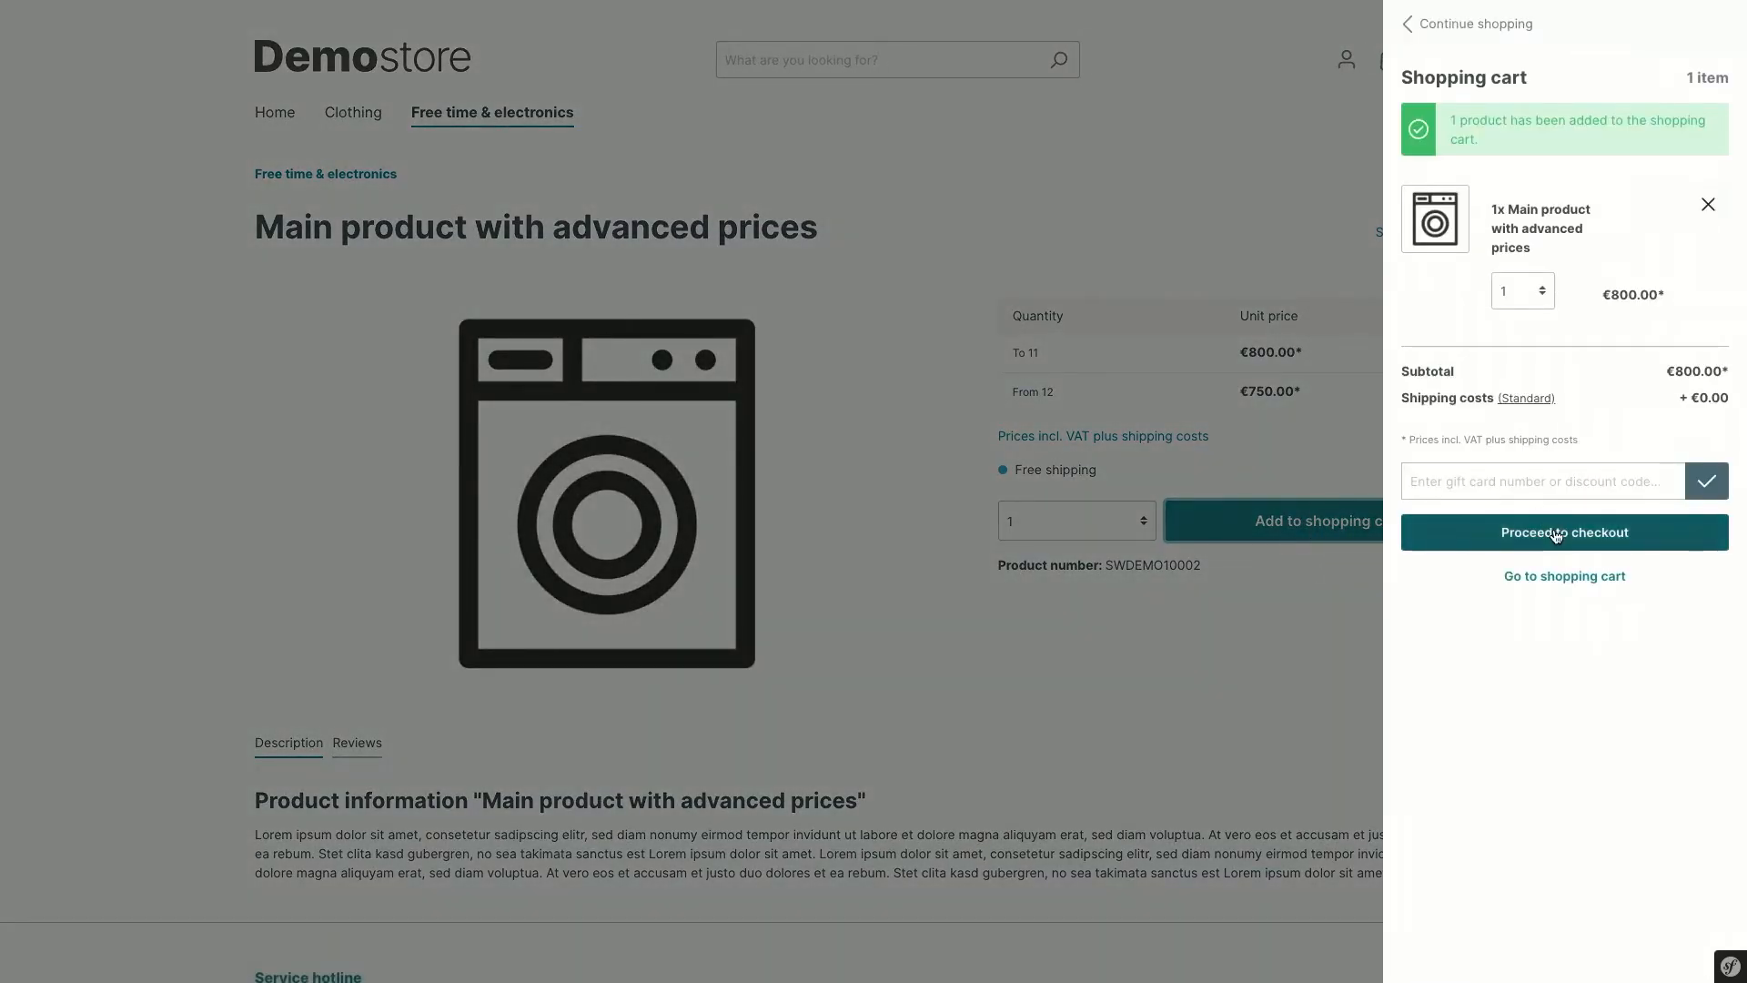
left_click(1556, 533)
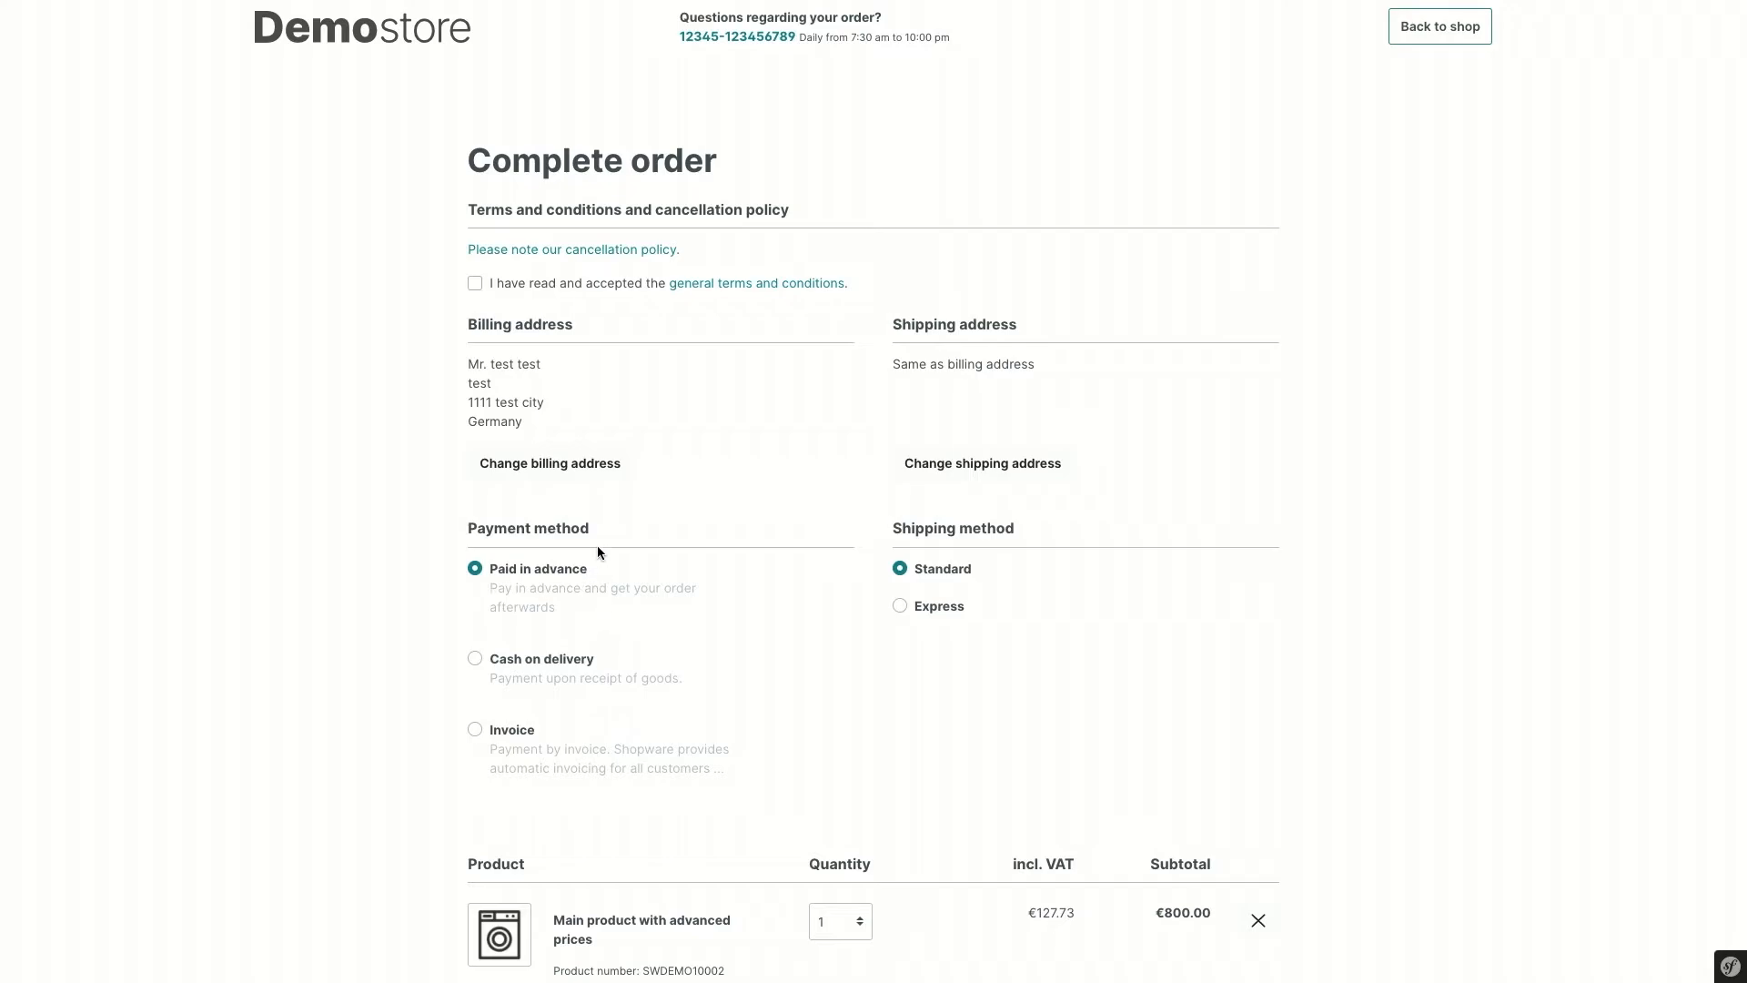
left_click(475, 285)
scroll(1382, 651, "down", 5)
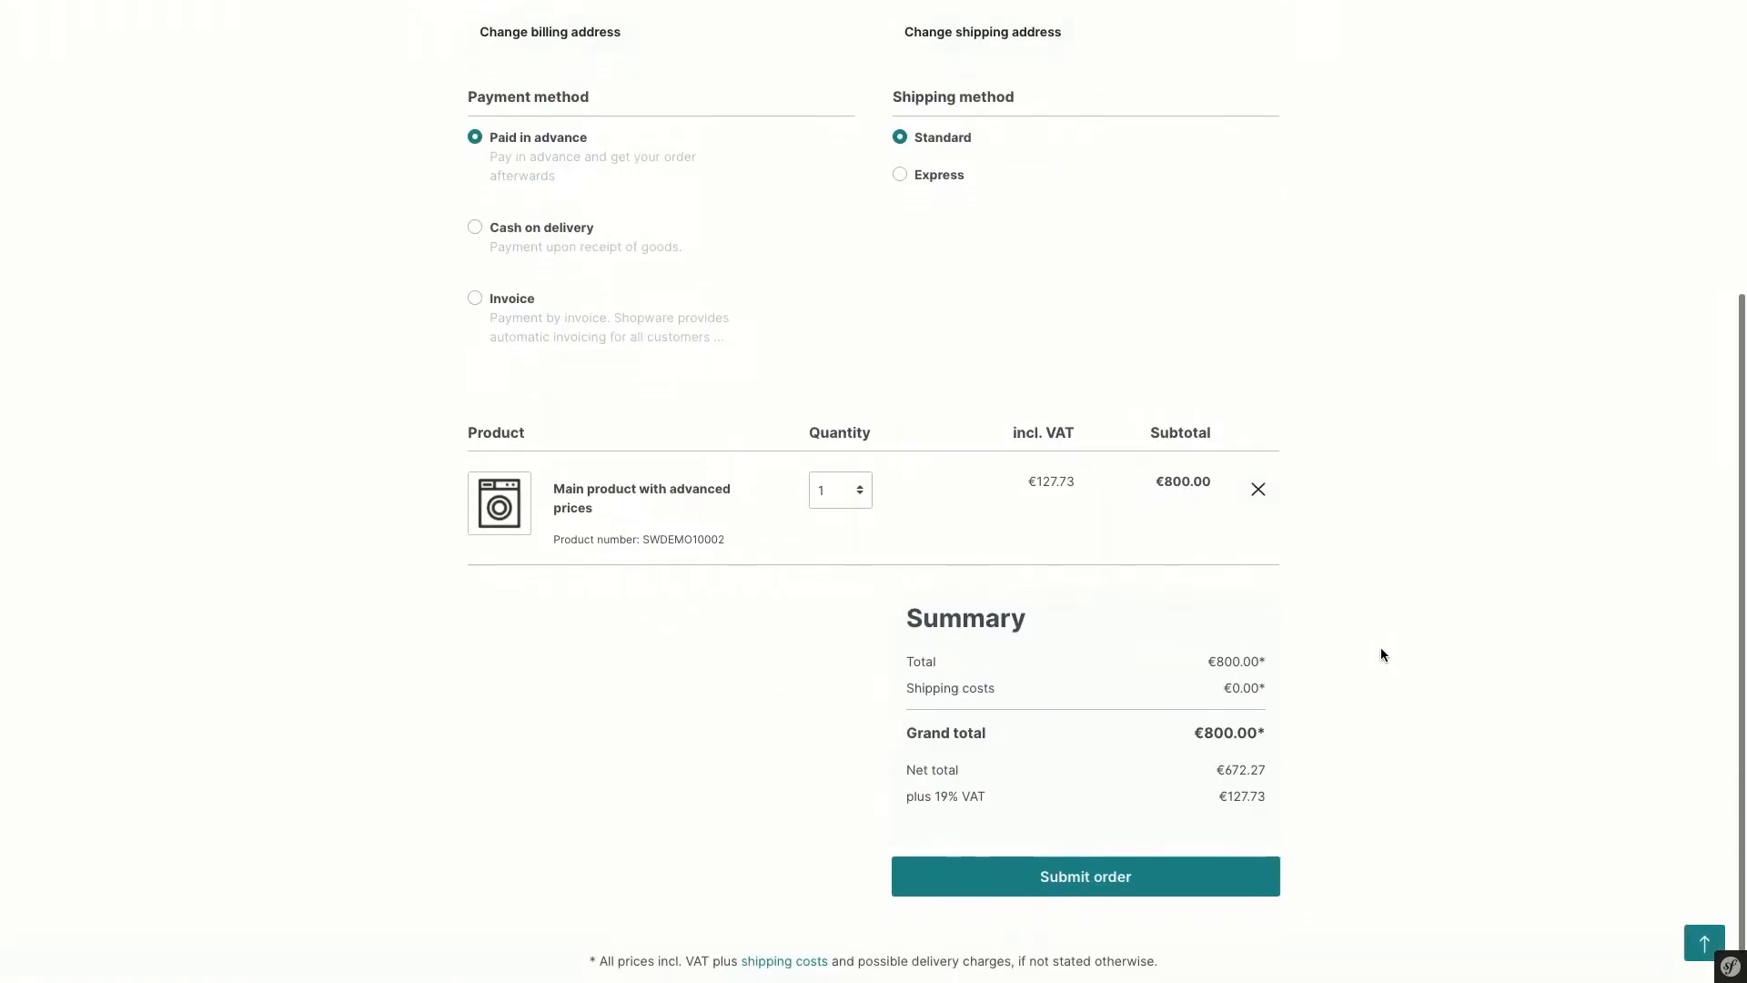
left_click(1143, 849)
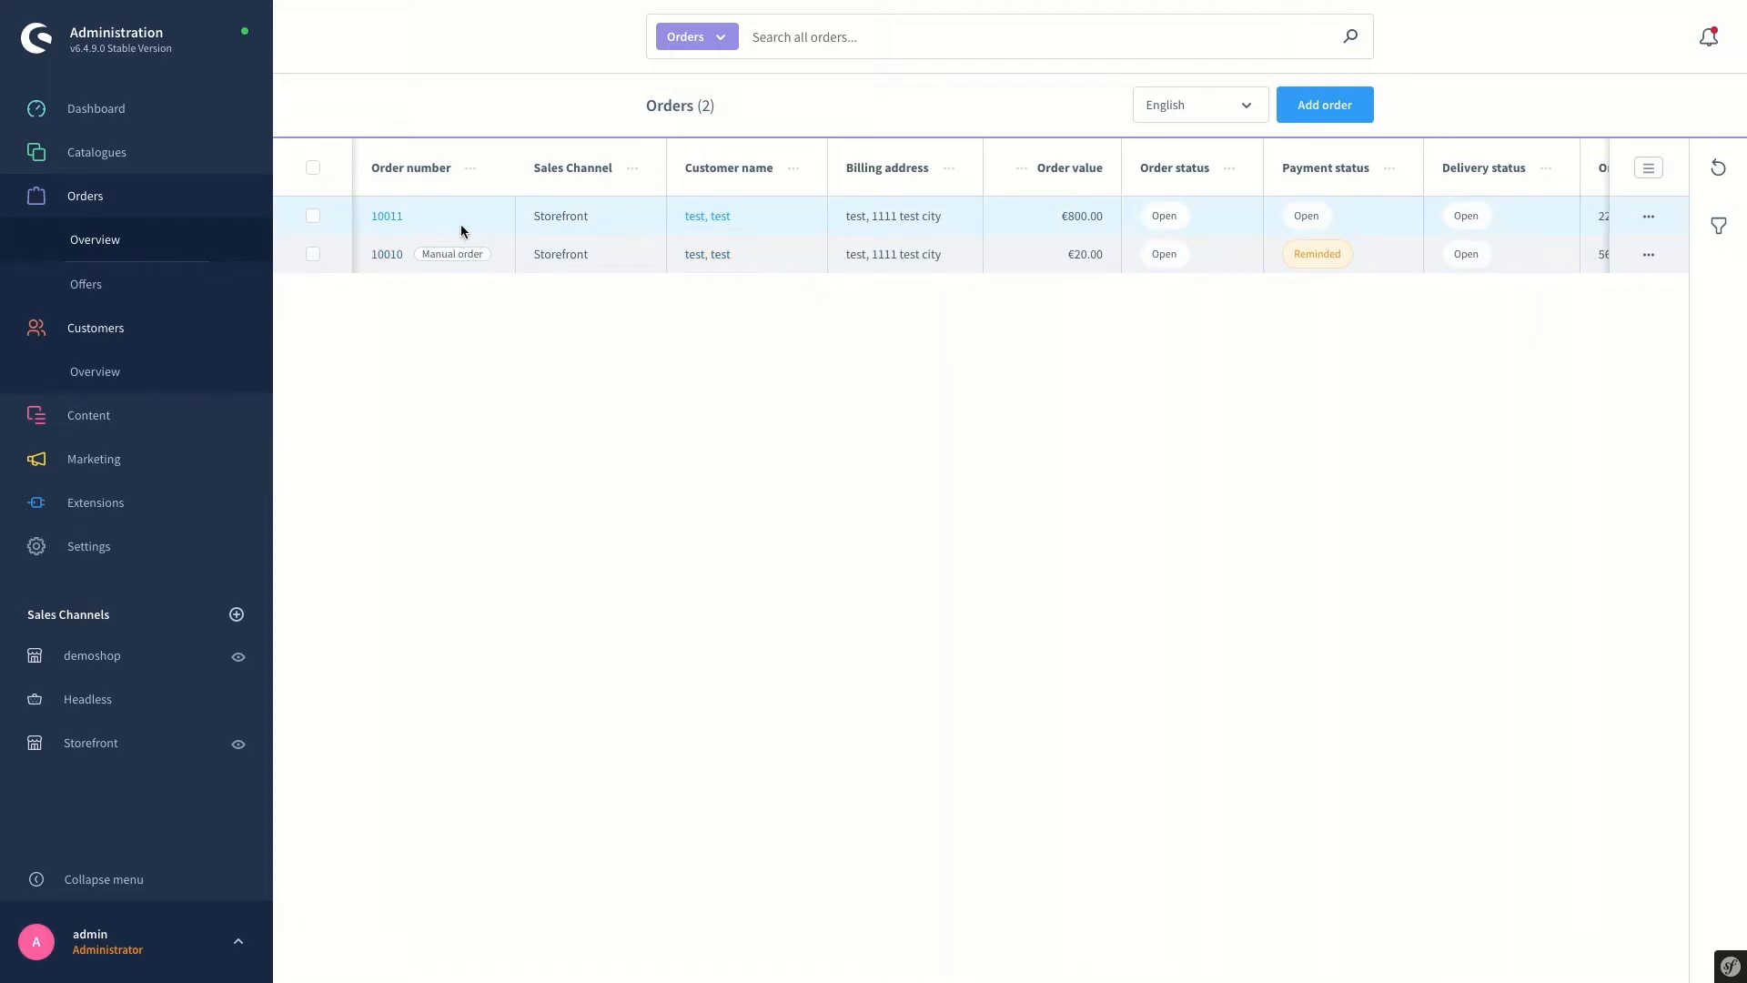
Set order 10011's payment status to Paid without emailing the customer
left_click(387, 218)
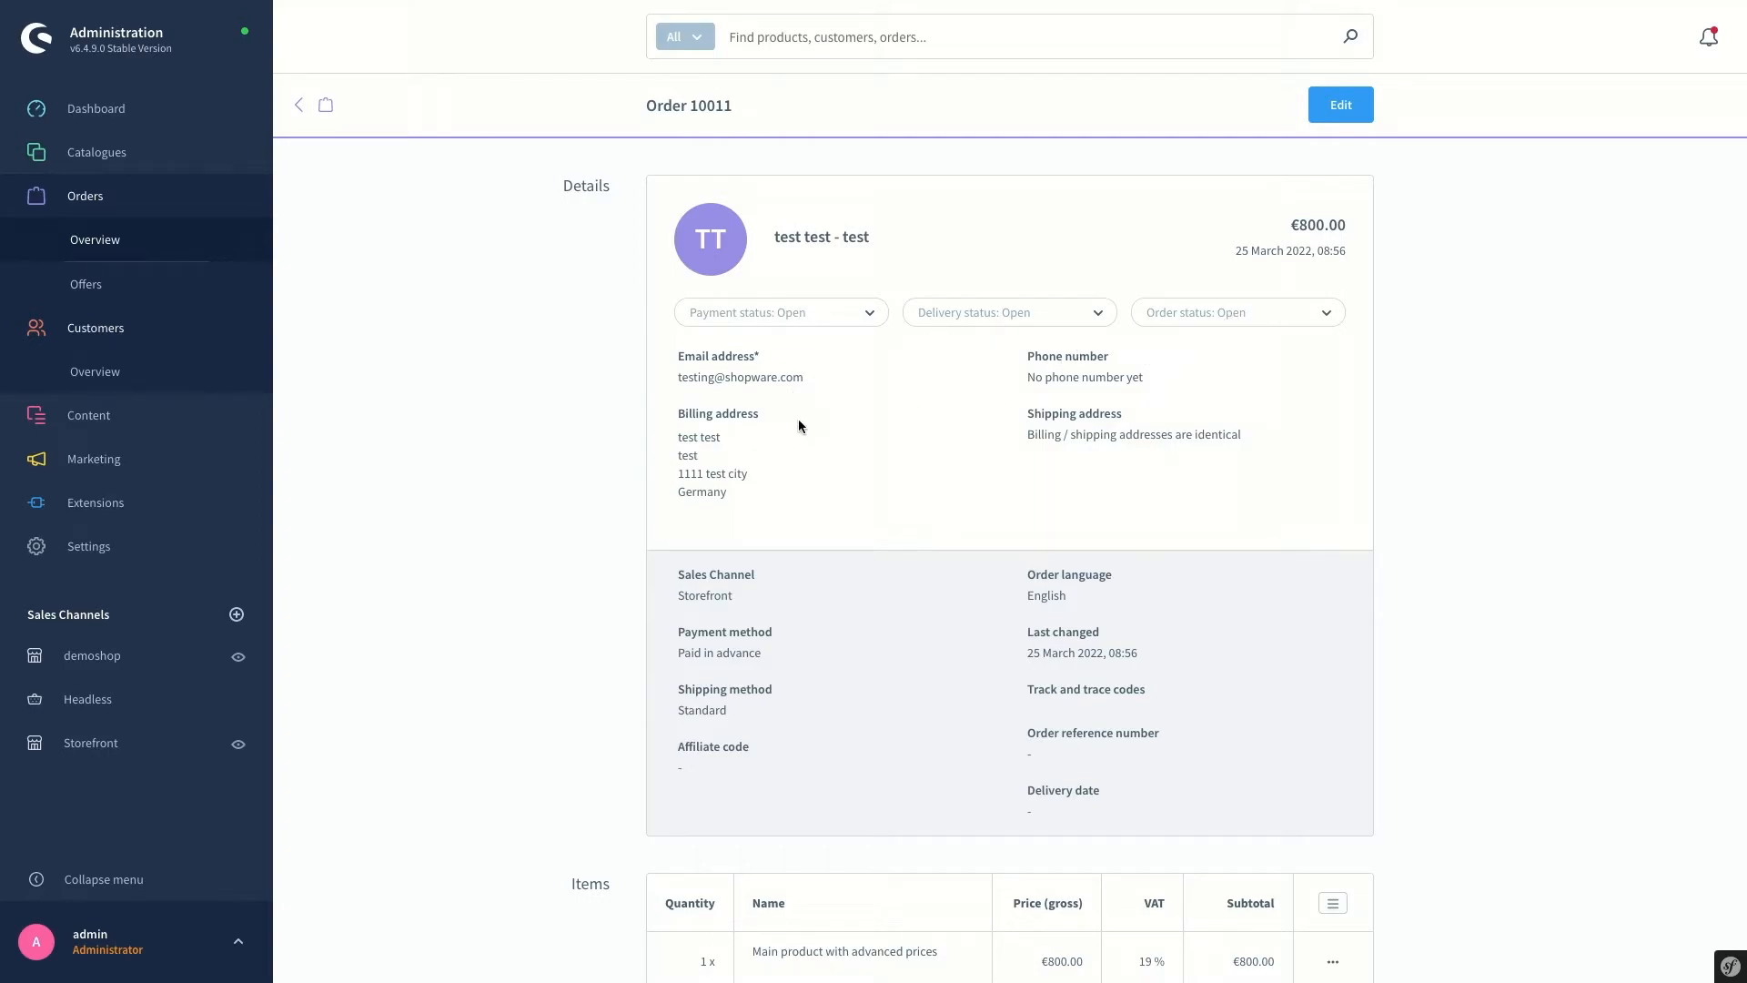
left_click(781, 313)
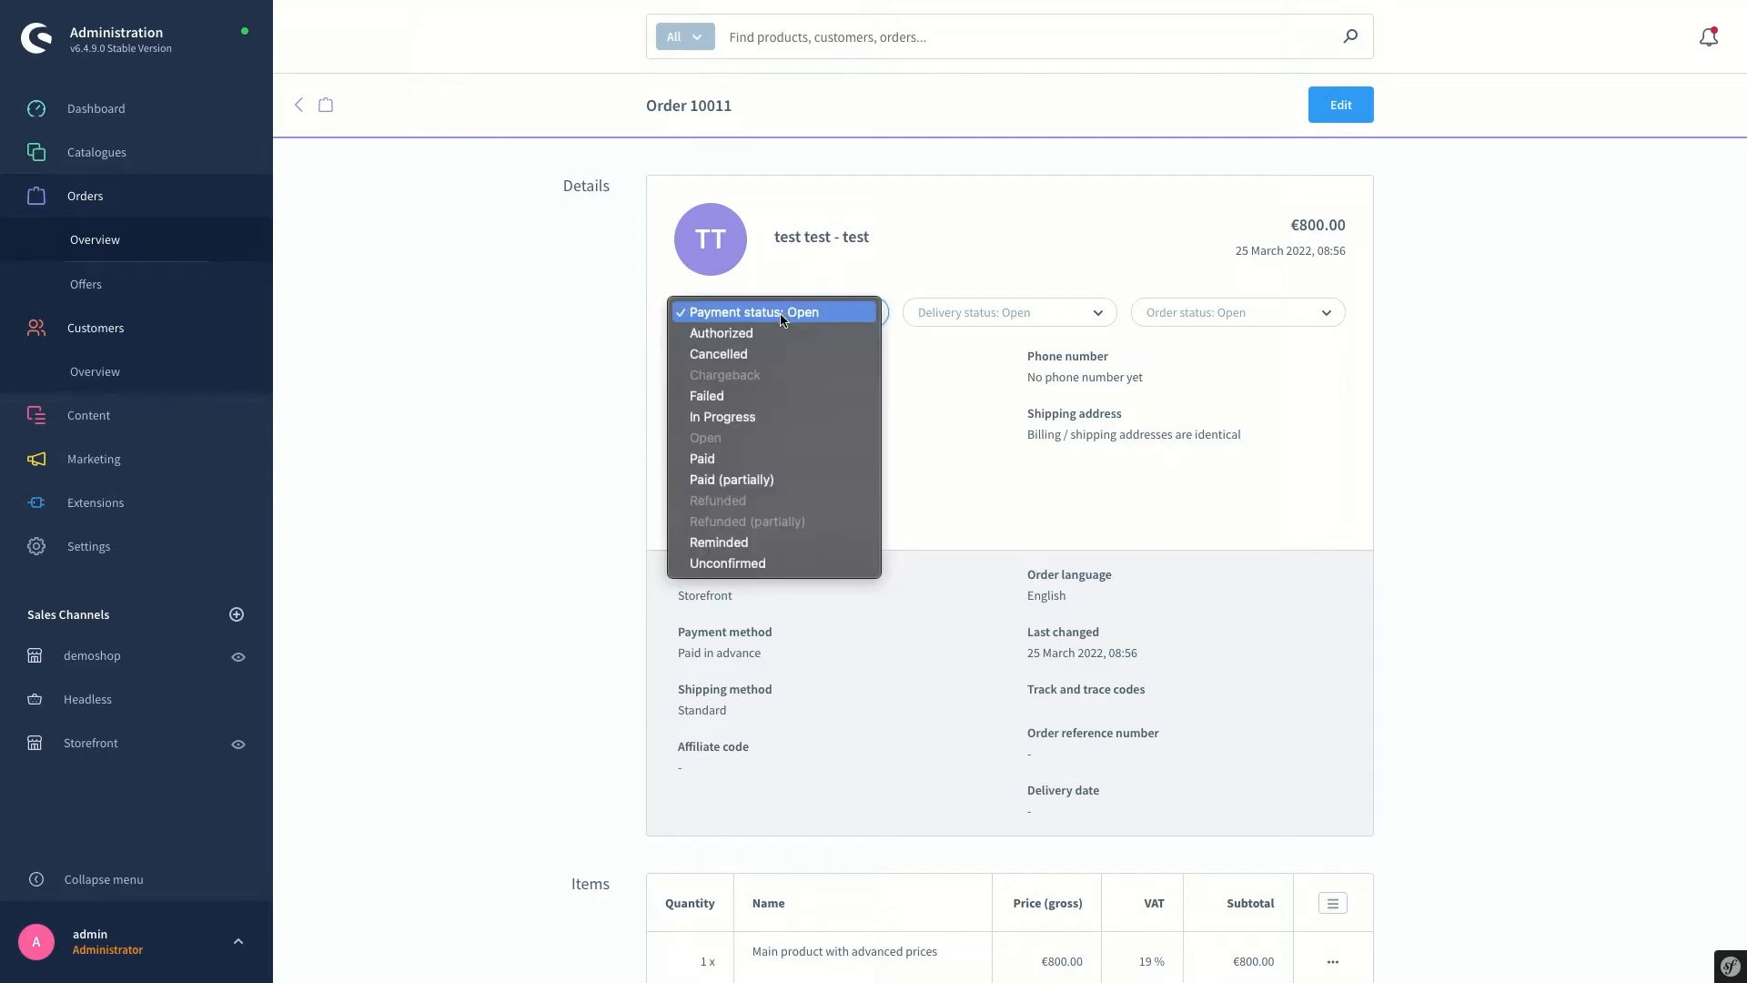
left_click(722, 460)
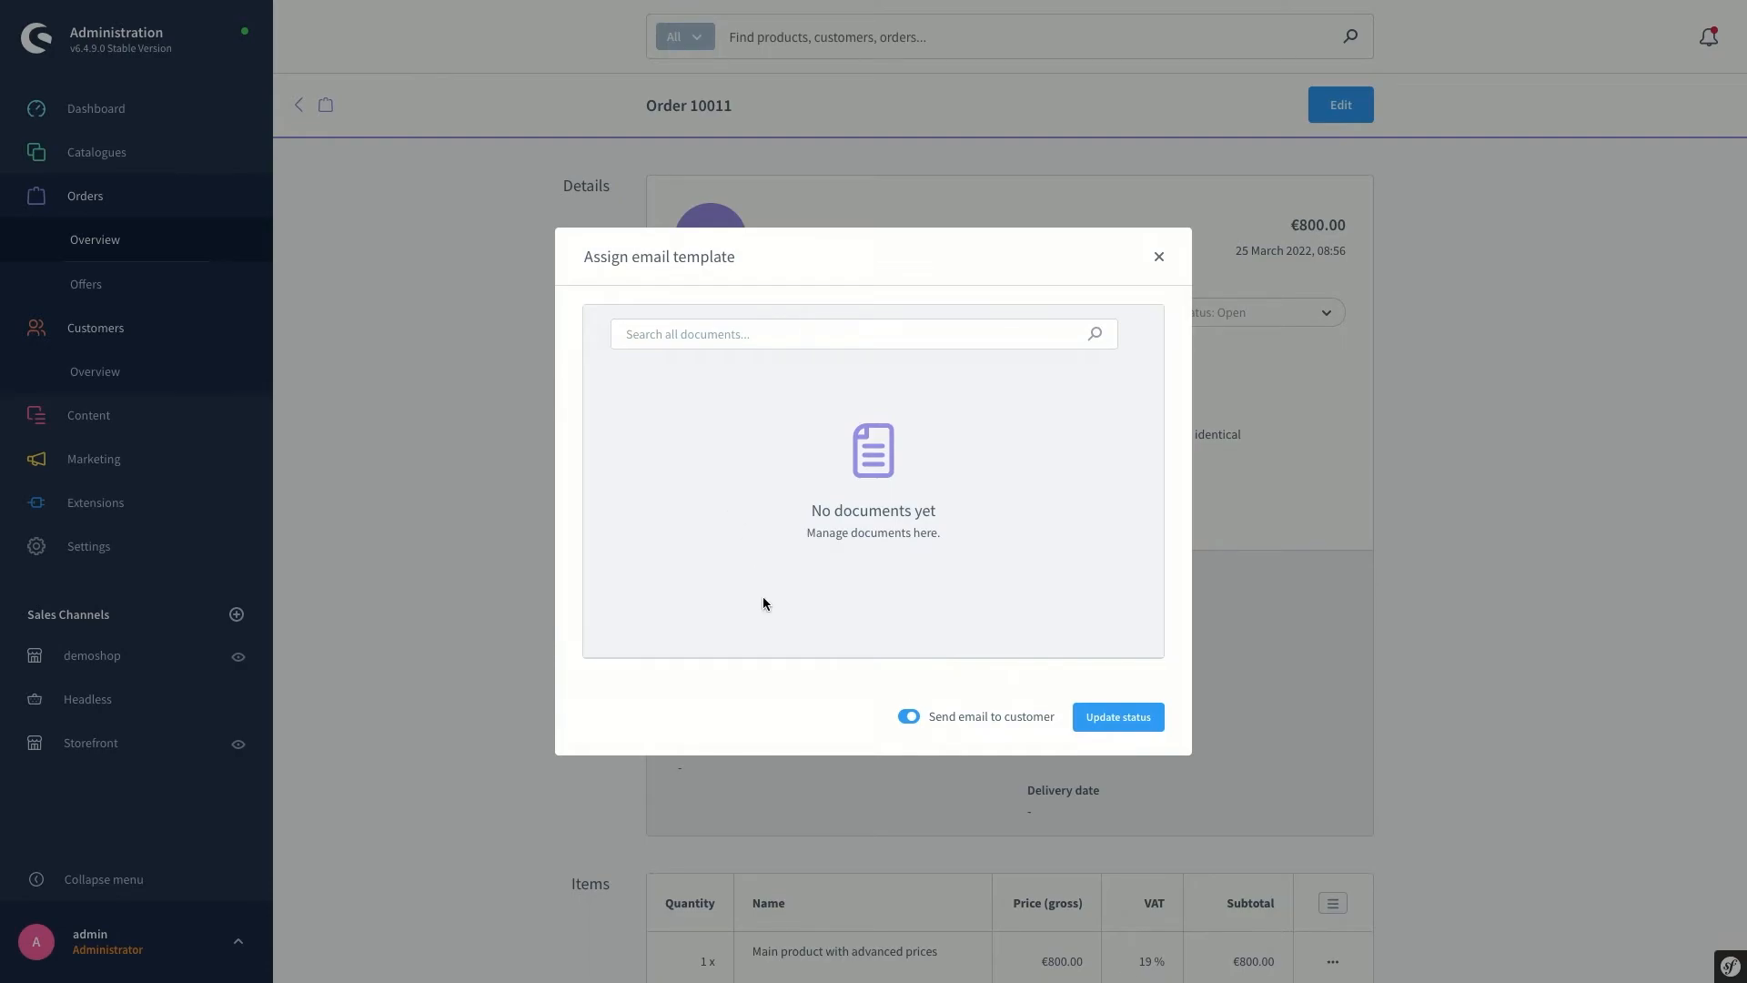
left_click(905, 718)
left_click(1100, 718)
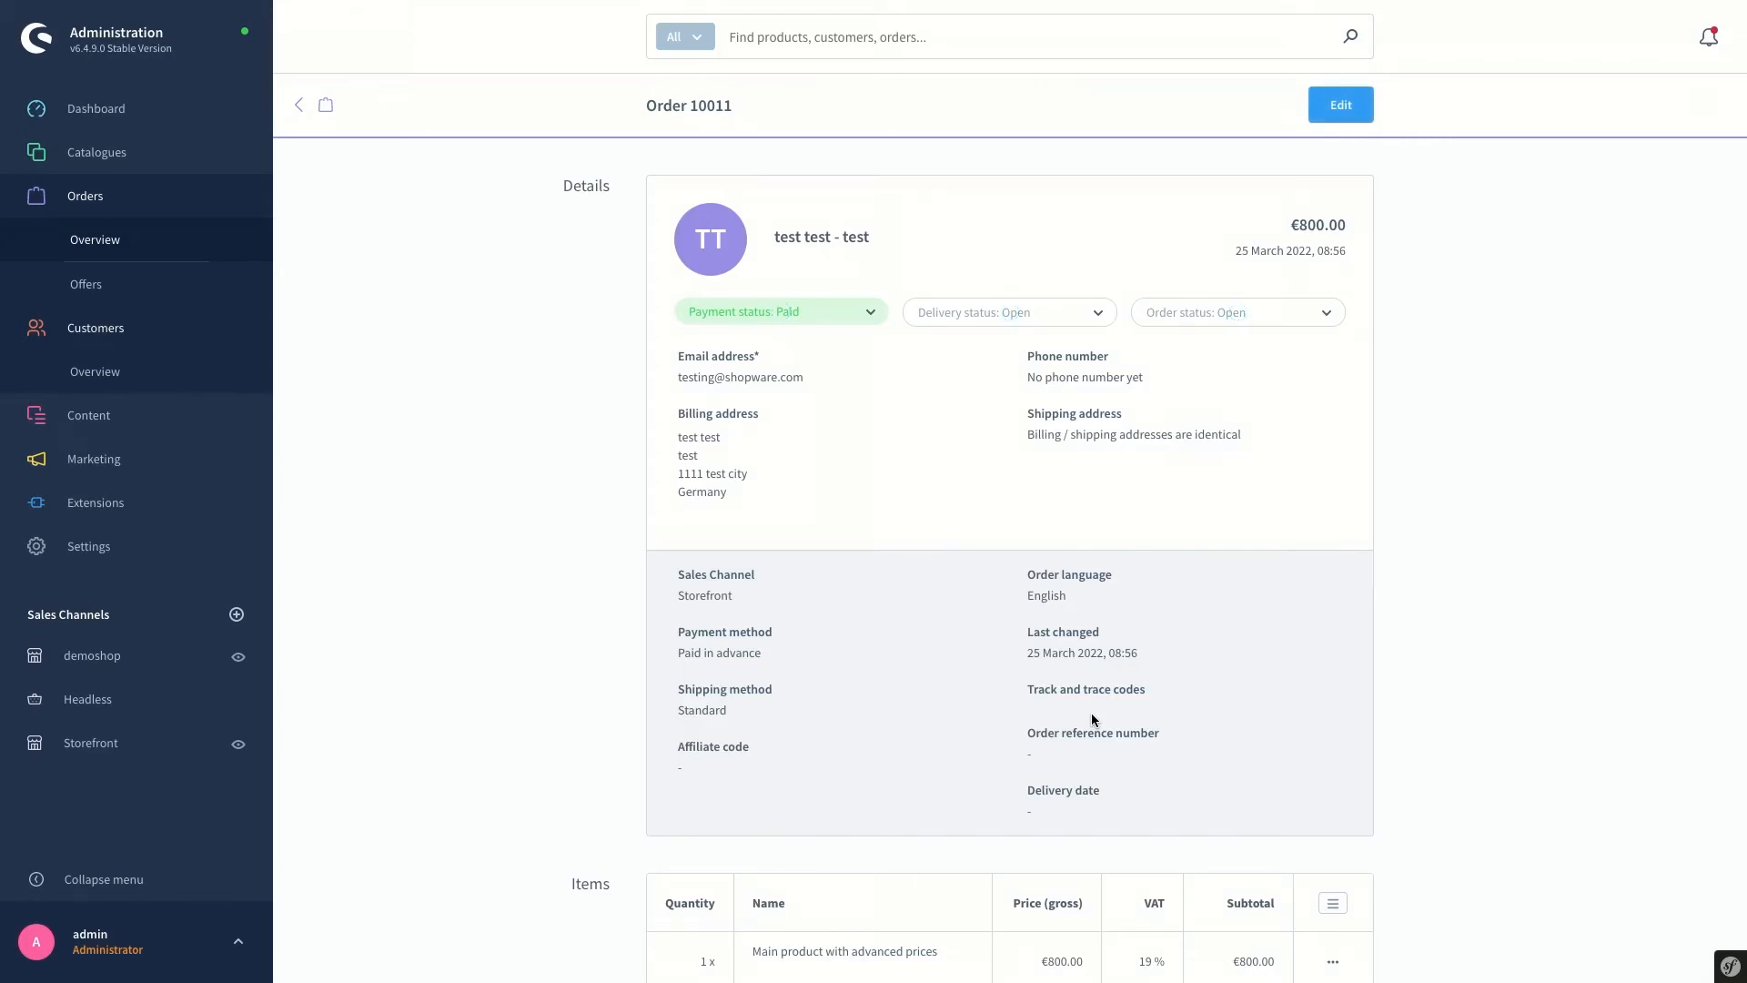
left_click(817, 313)
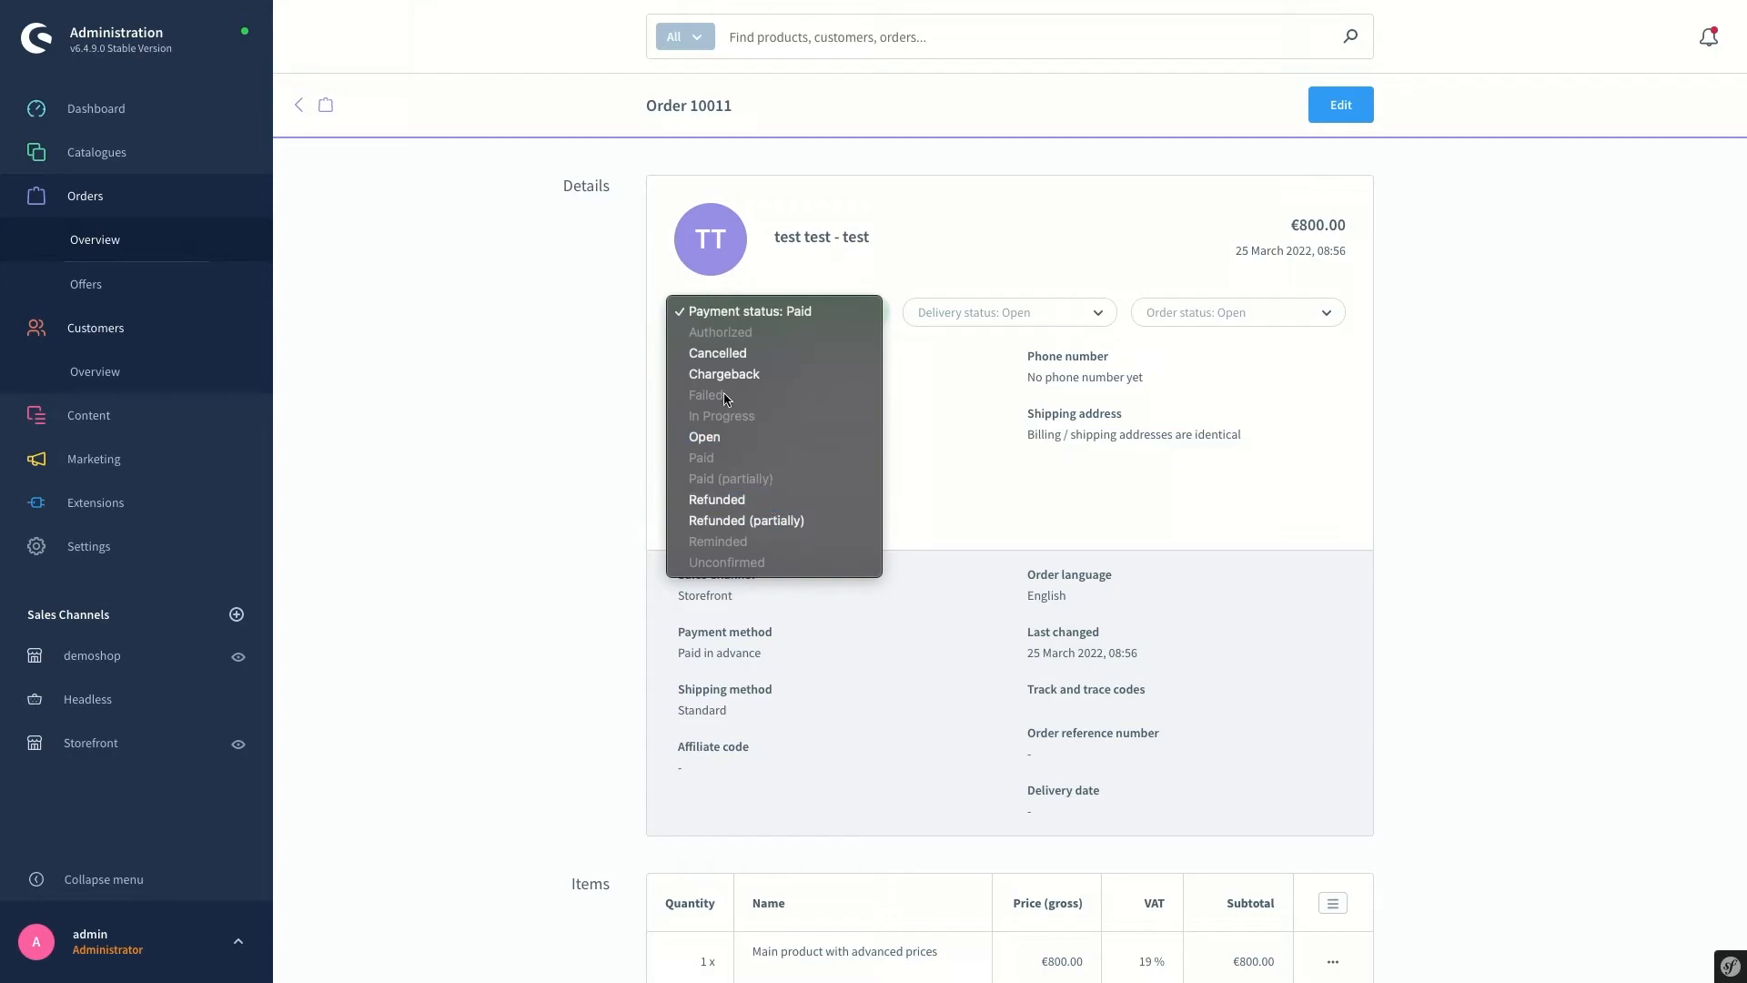
left_click(724, 353)
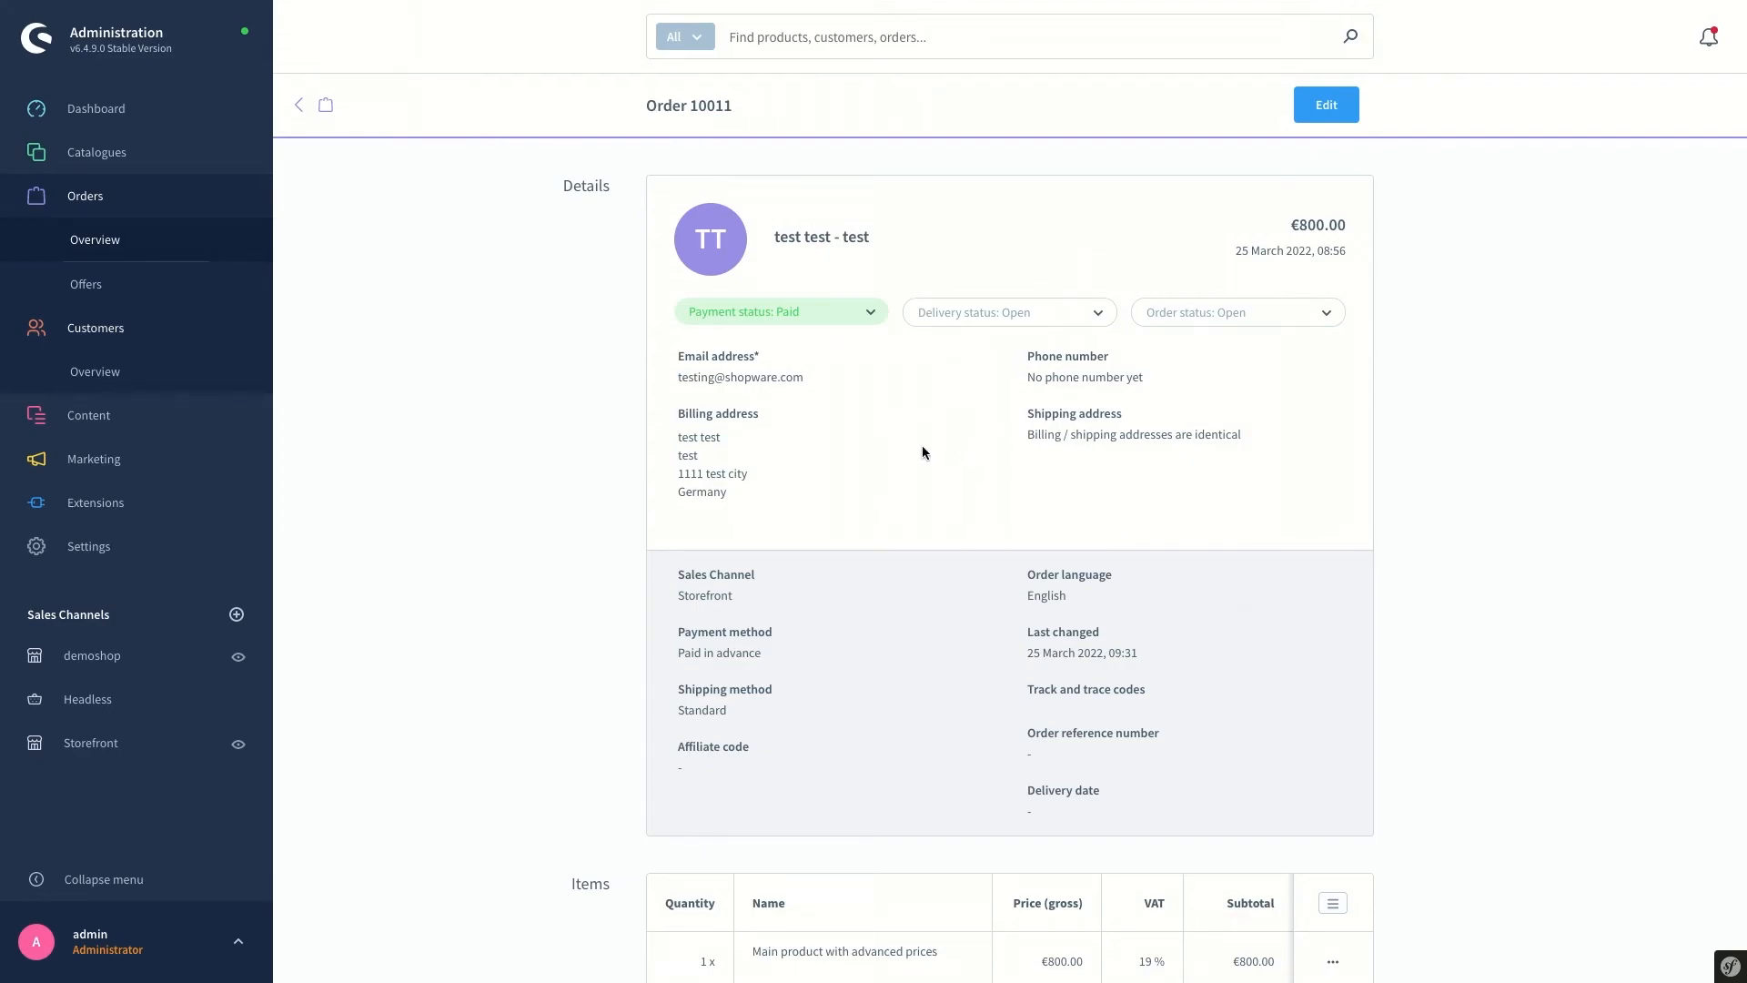
left_click(1198, 319)
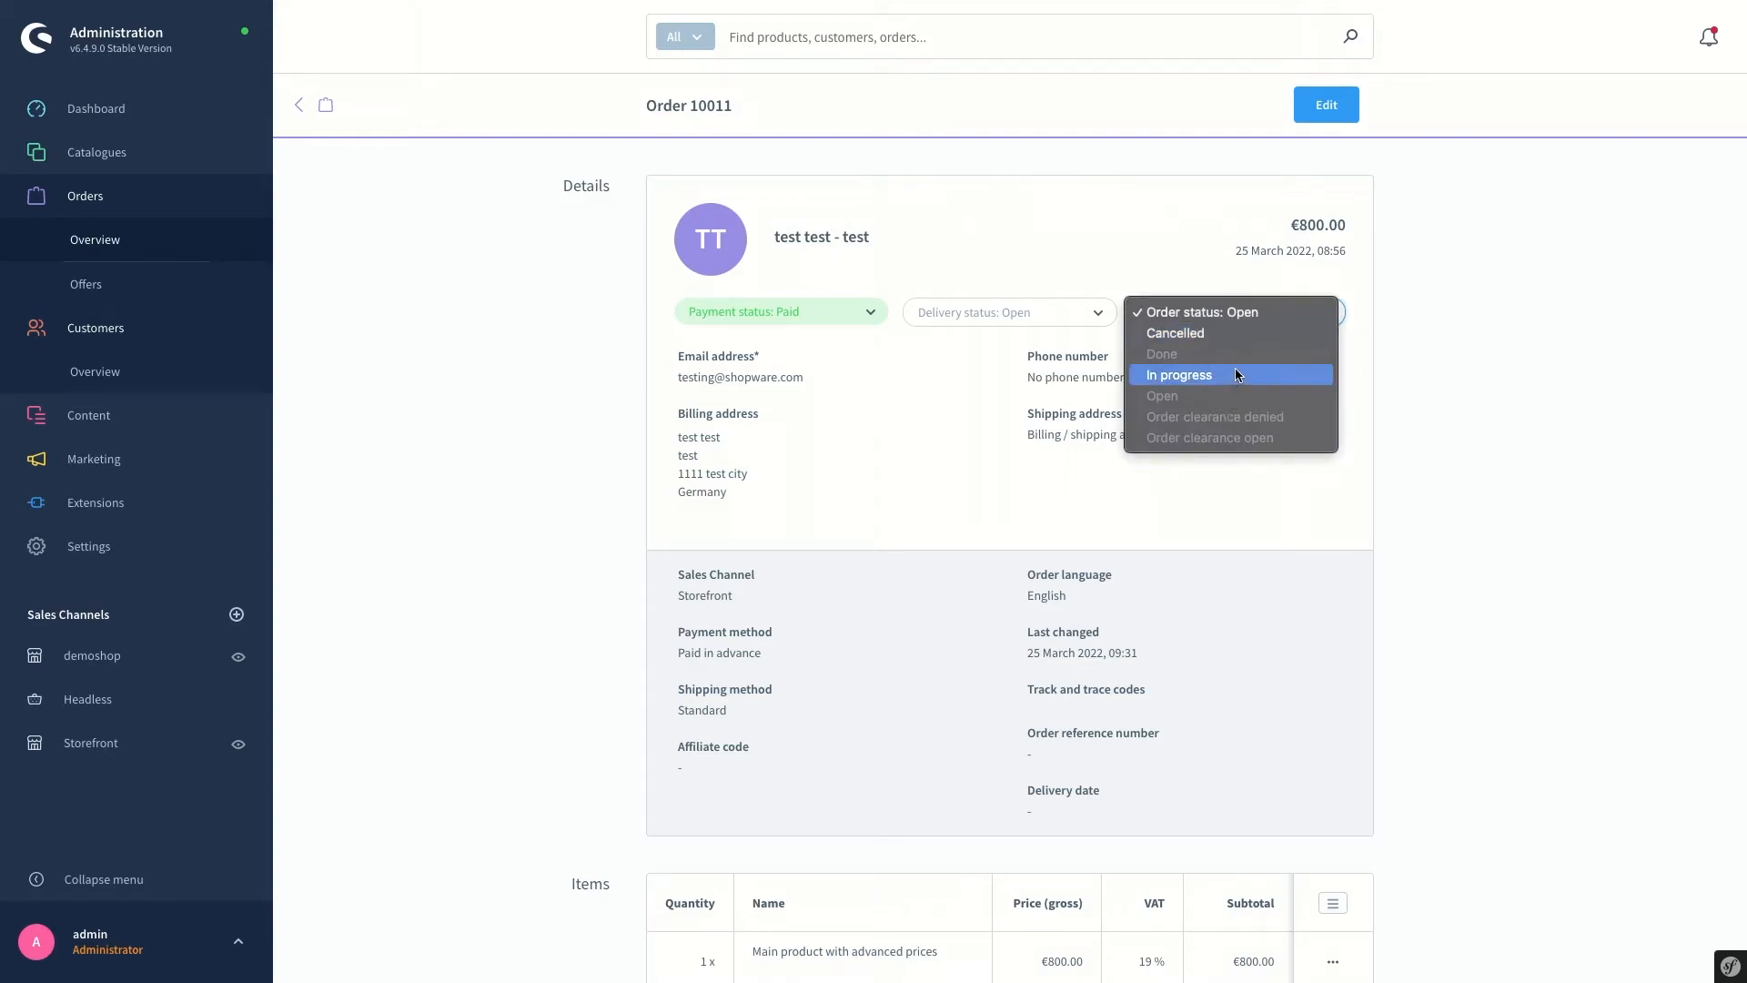
left_click(1026, 310)
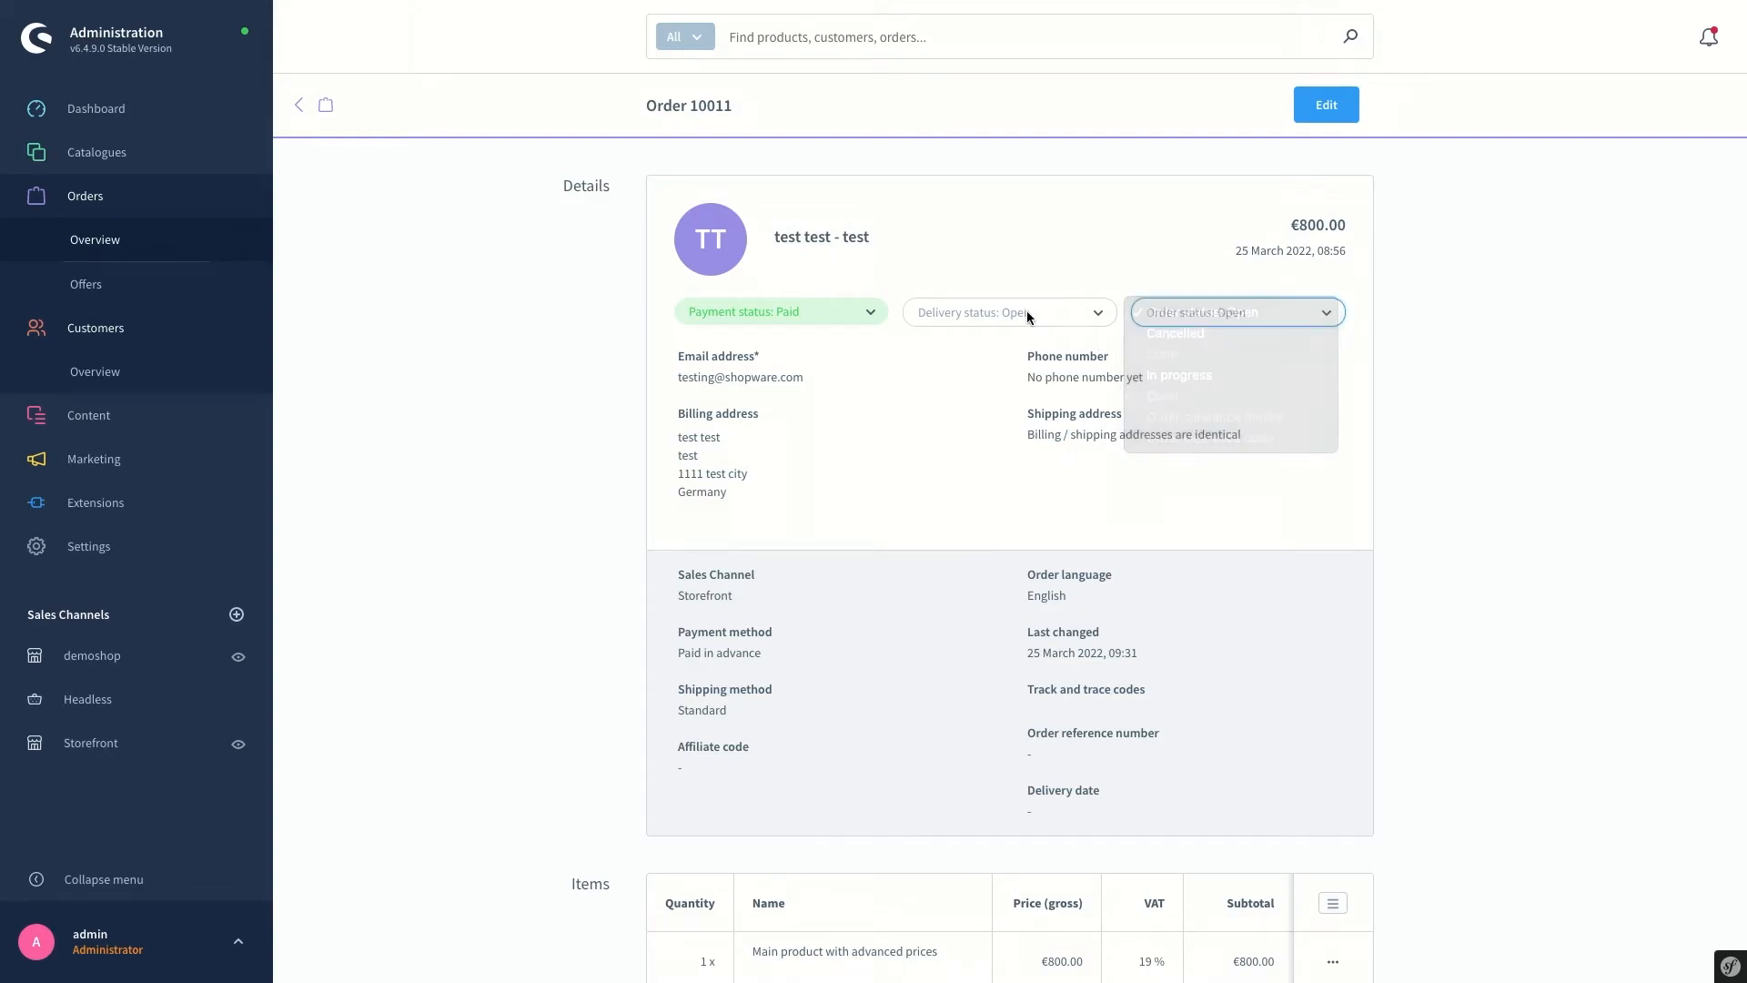
left_click(993, 314)
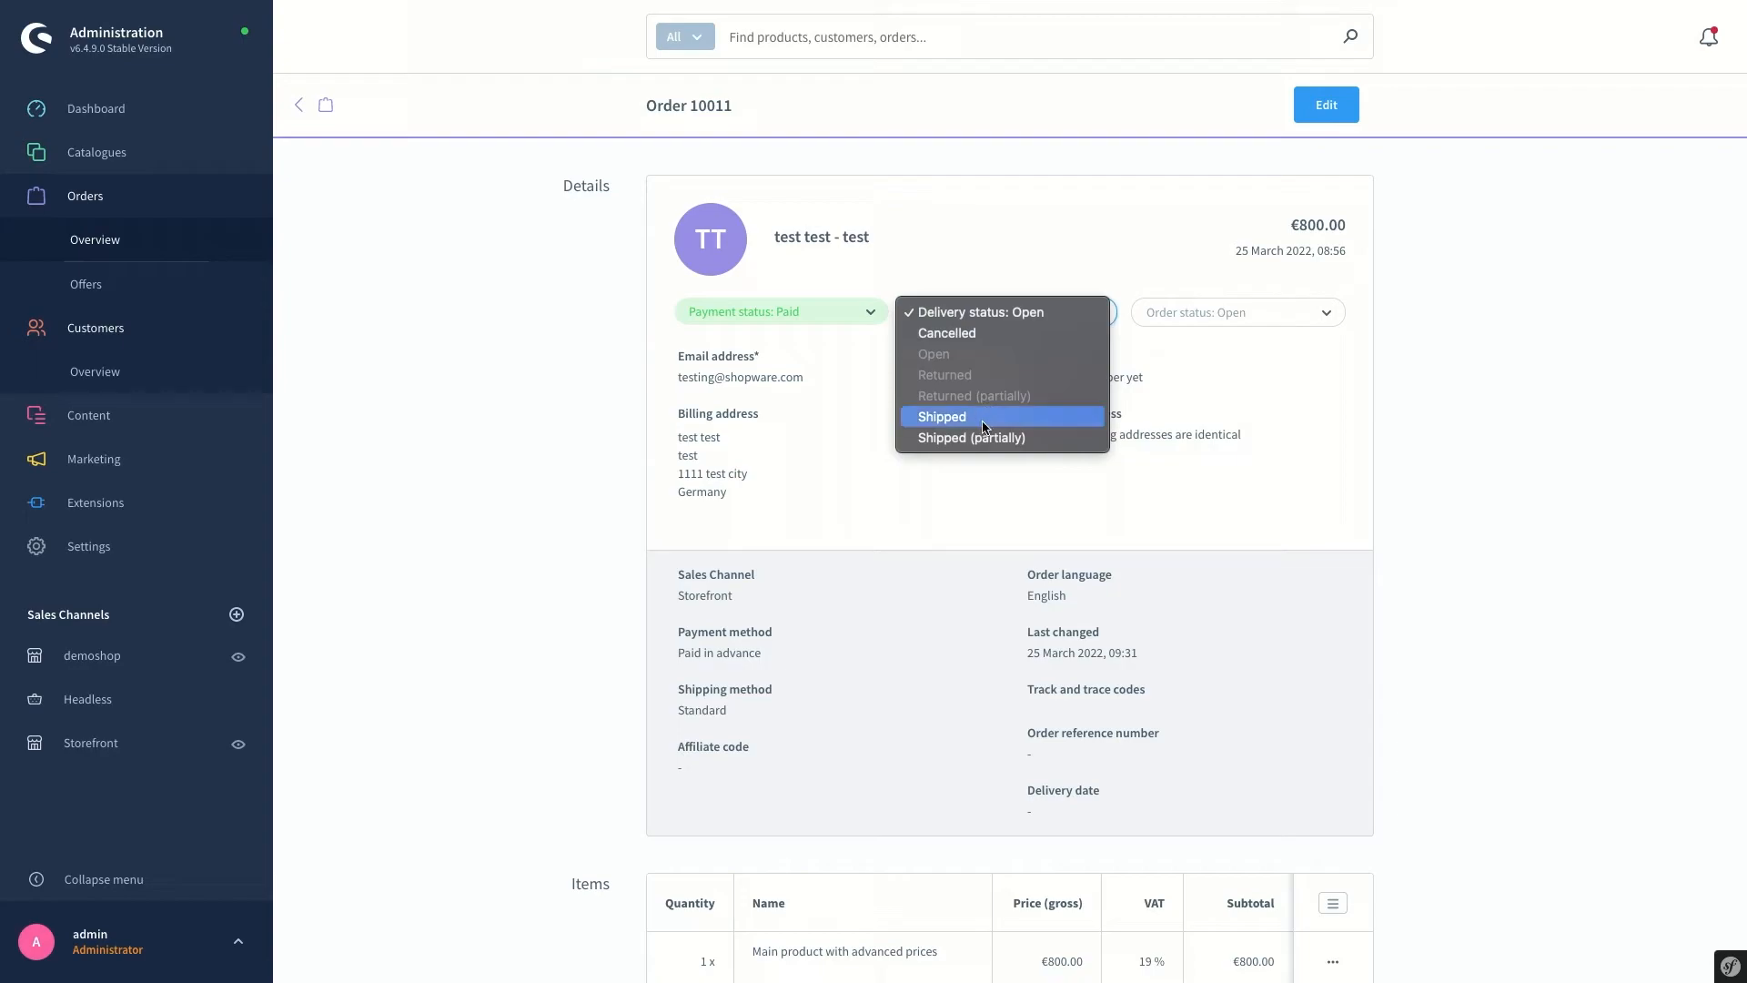
left_click(1266, 384)
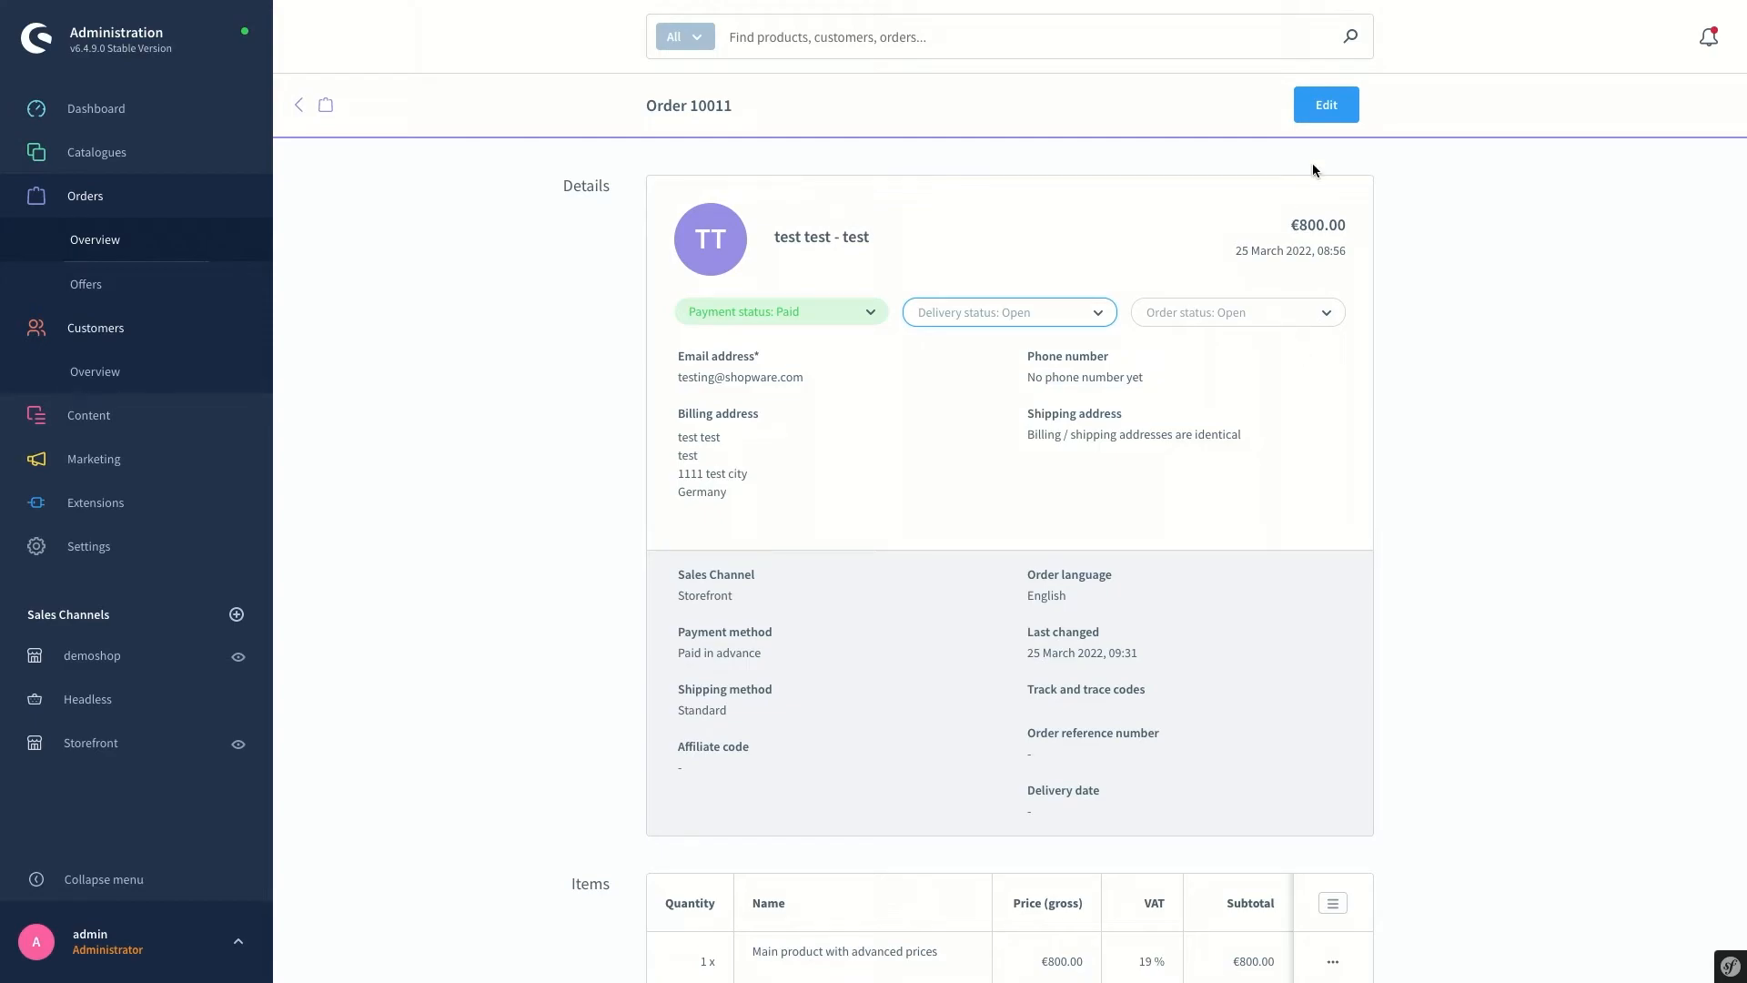
left_click(1320, 123)
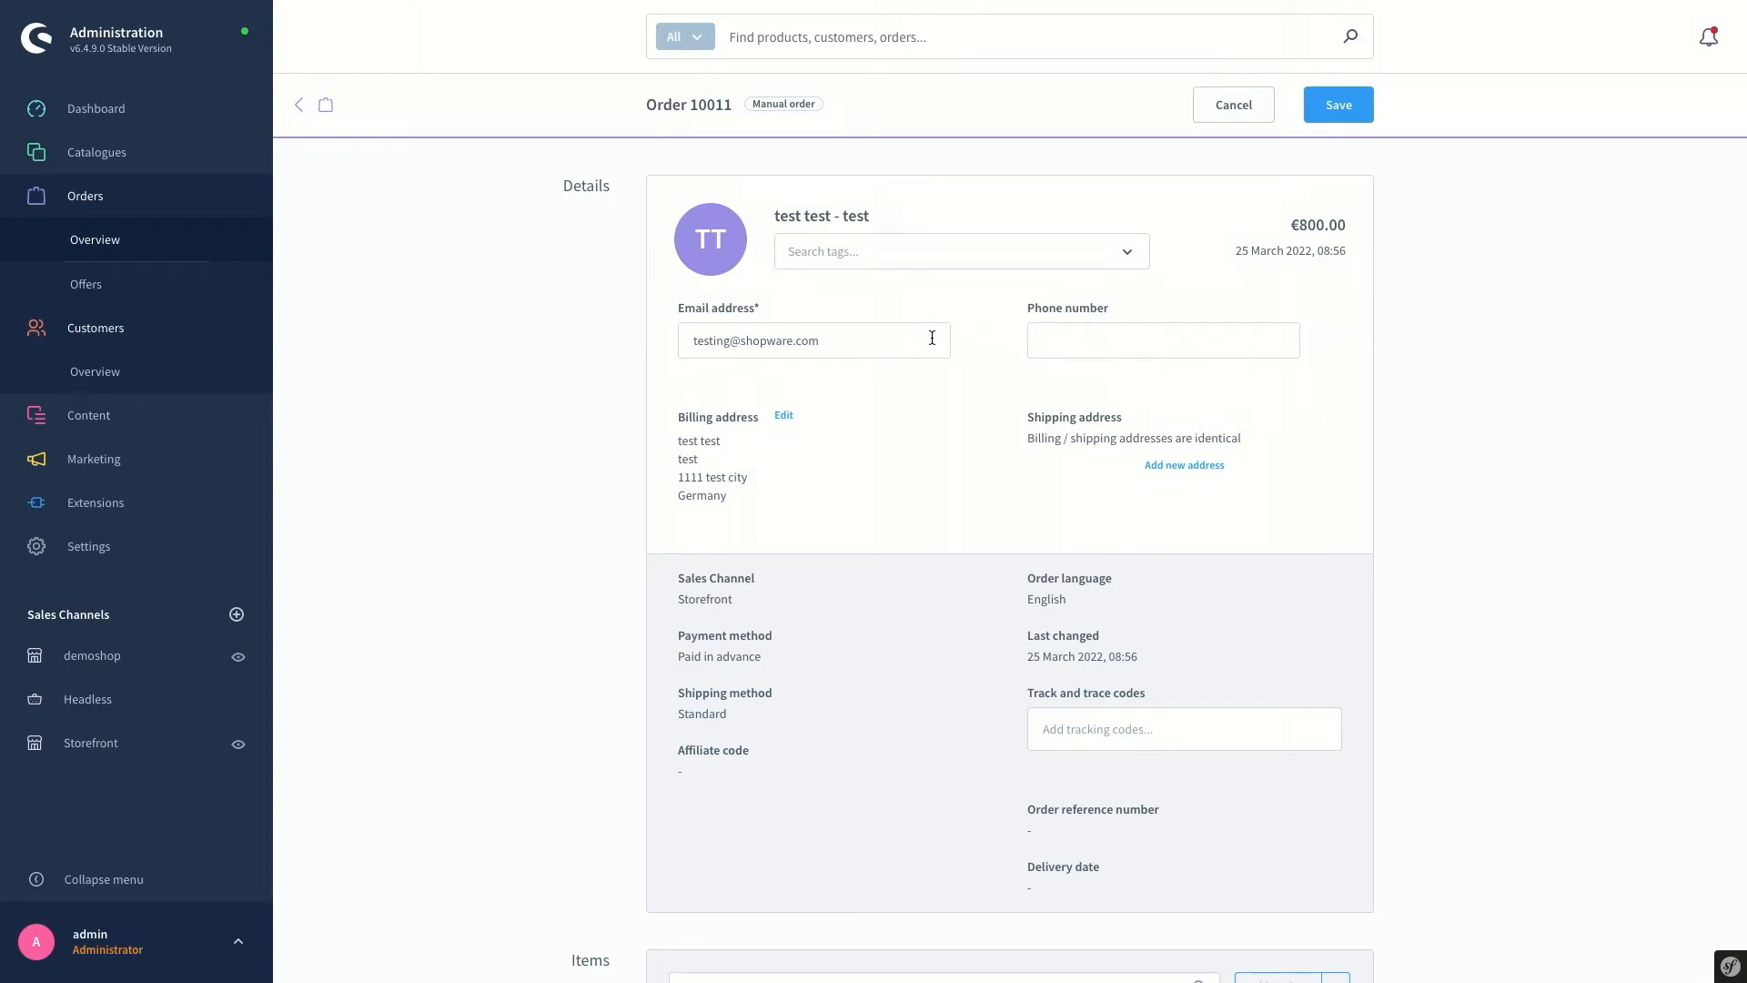
Tag order 10011 with 'test2' and save the order
left_click(845, 255)
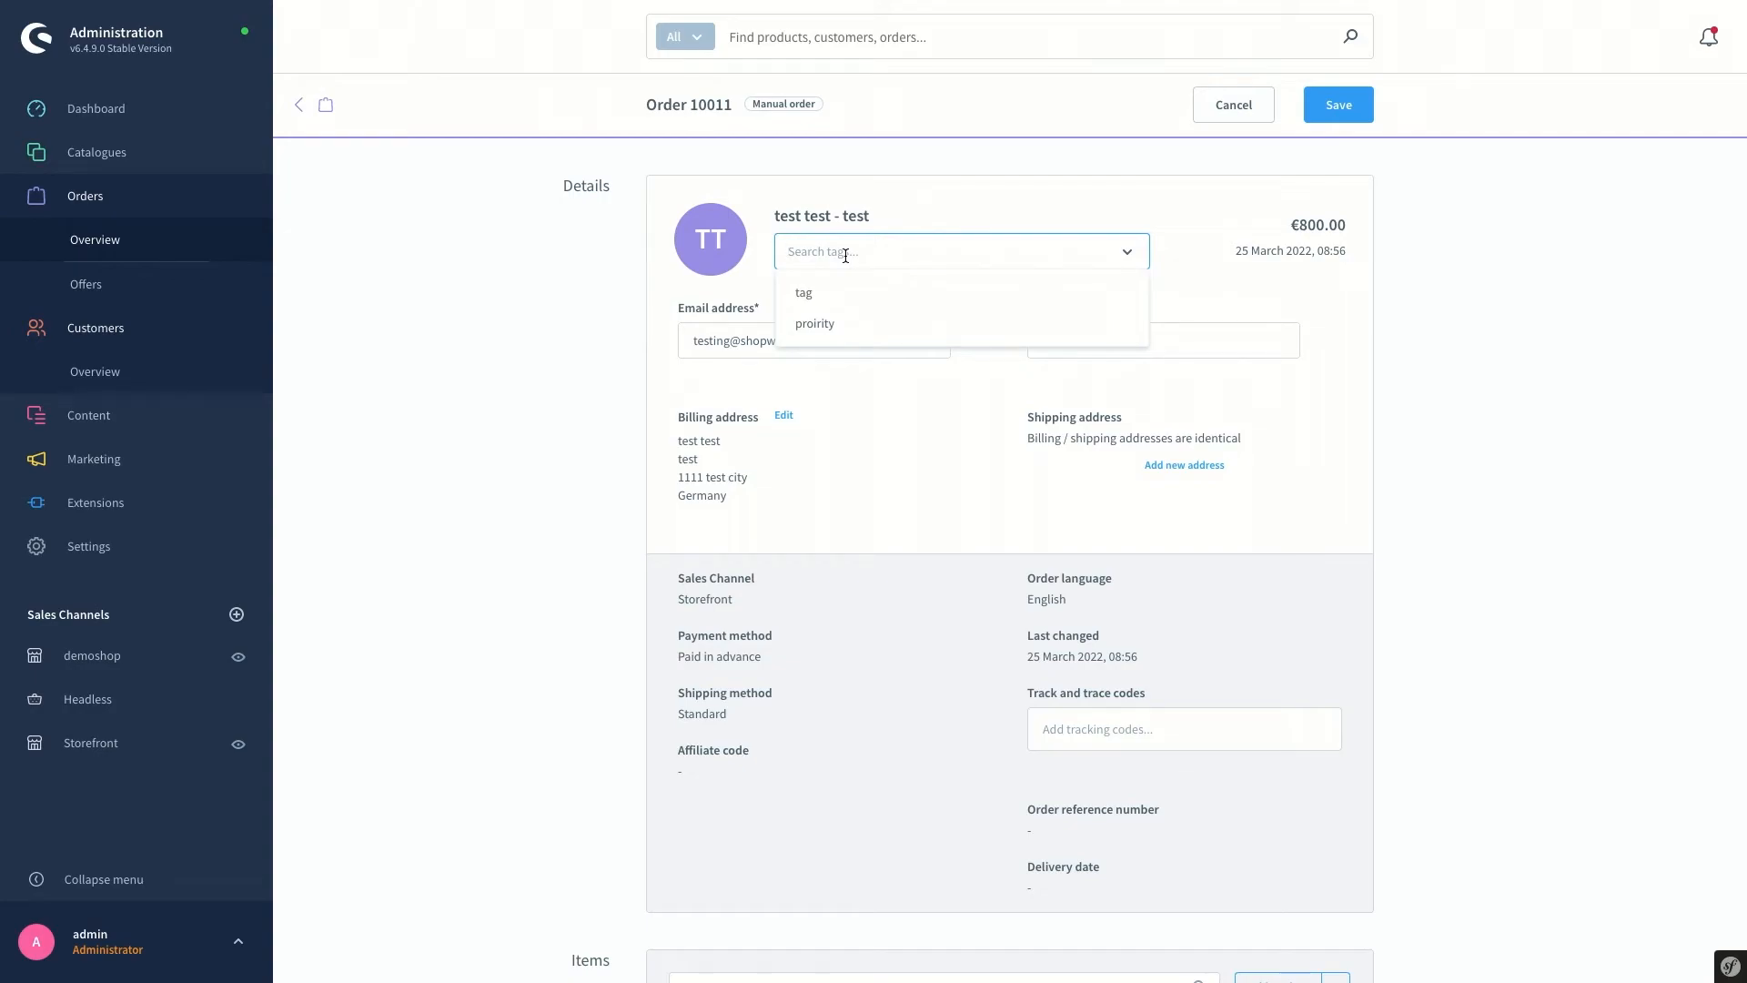
type("test2")
key("Return")
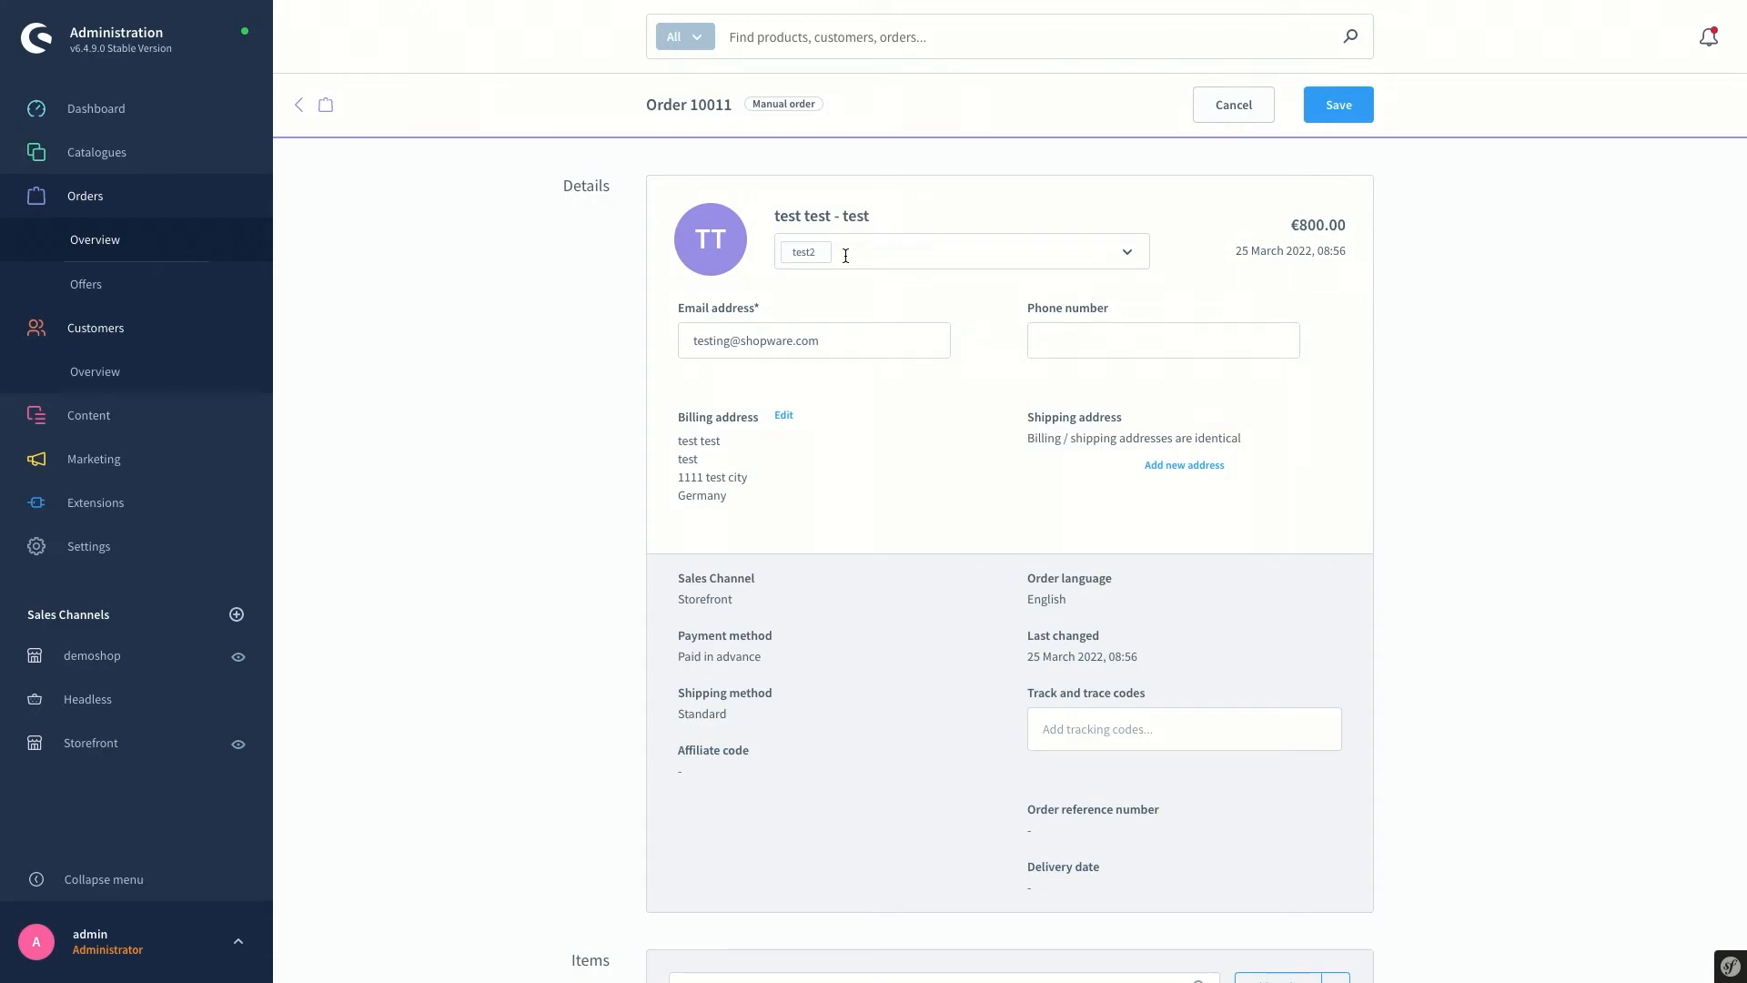
scroll(1412, 596, "down", 1)
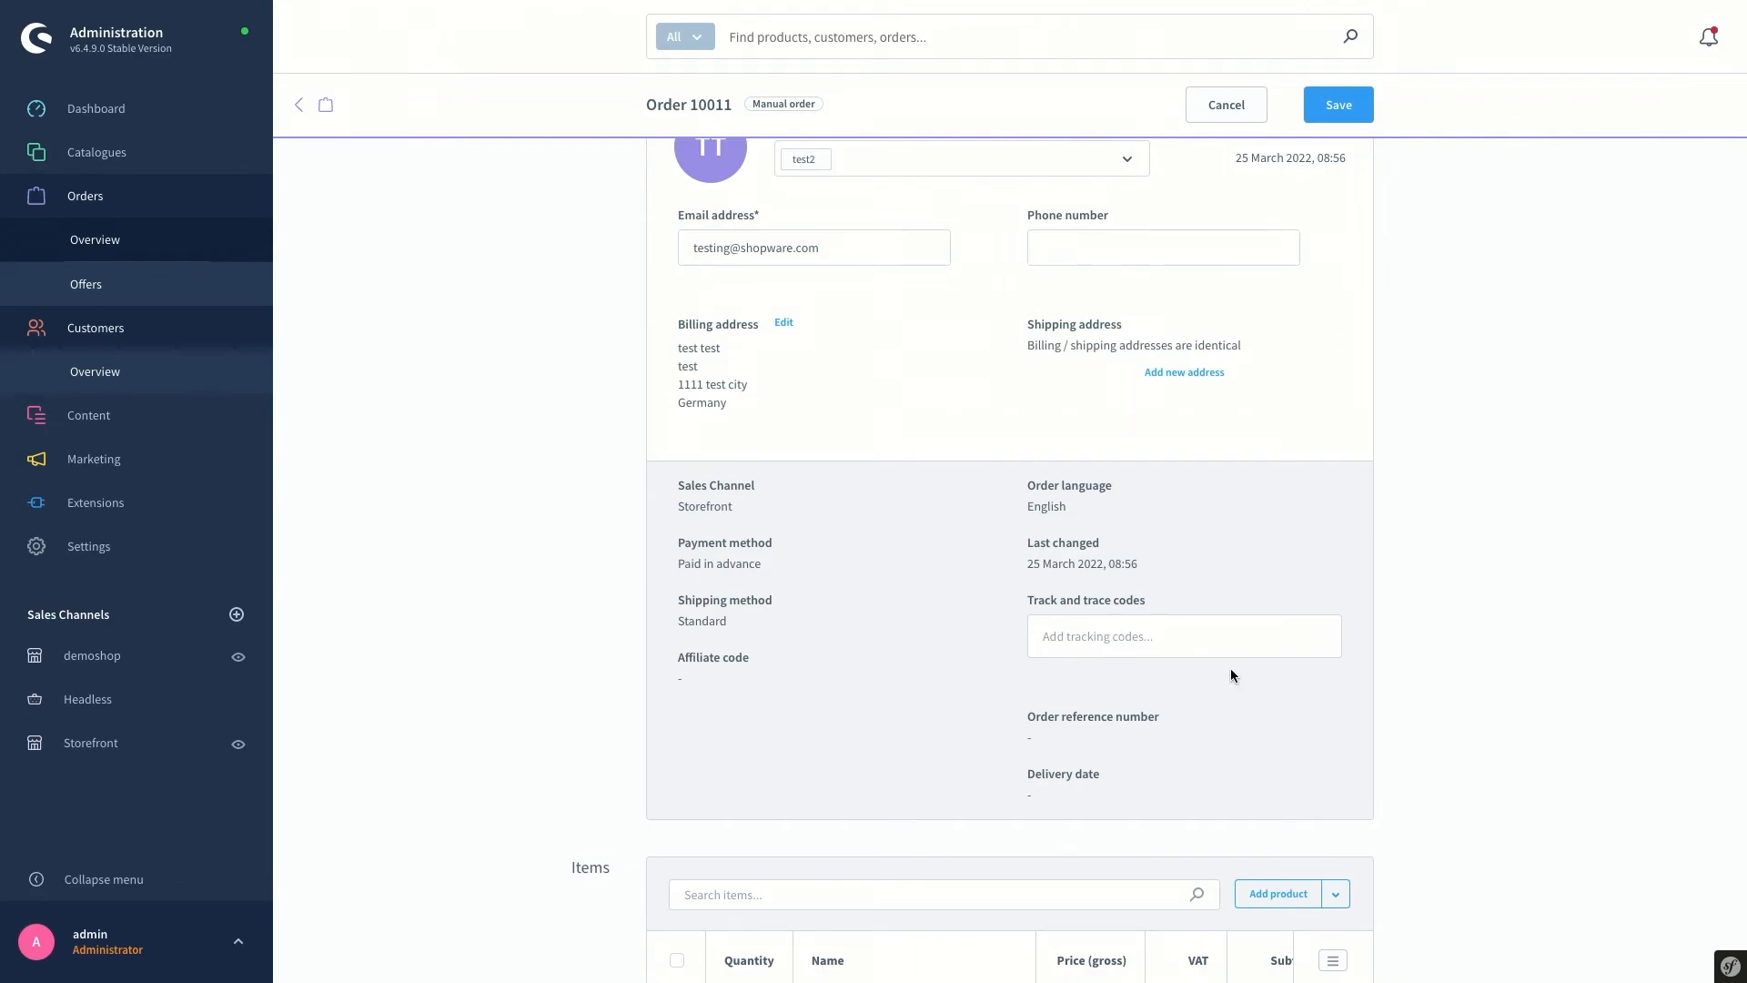
scroll(1248, 679, "down", 2)
scroll(1465, 693, "down", 1)
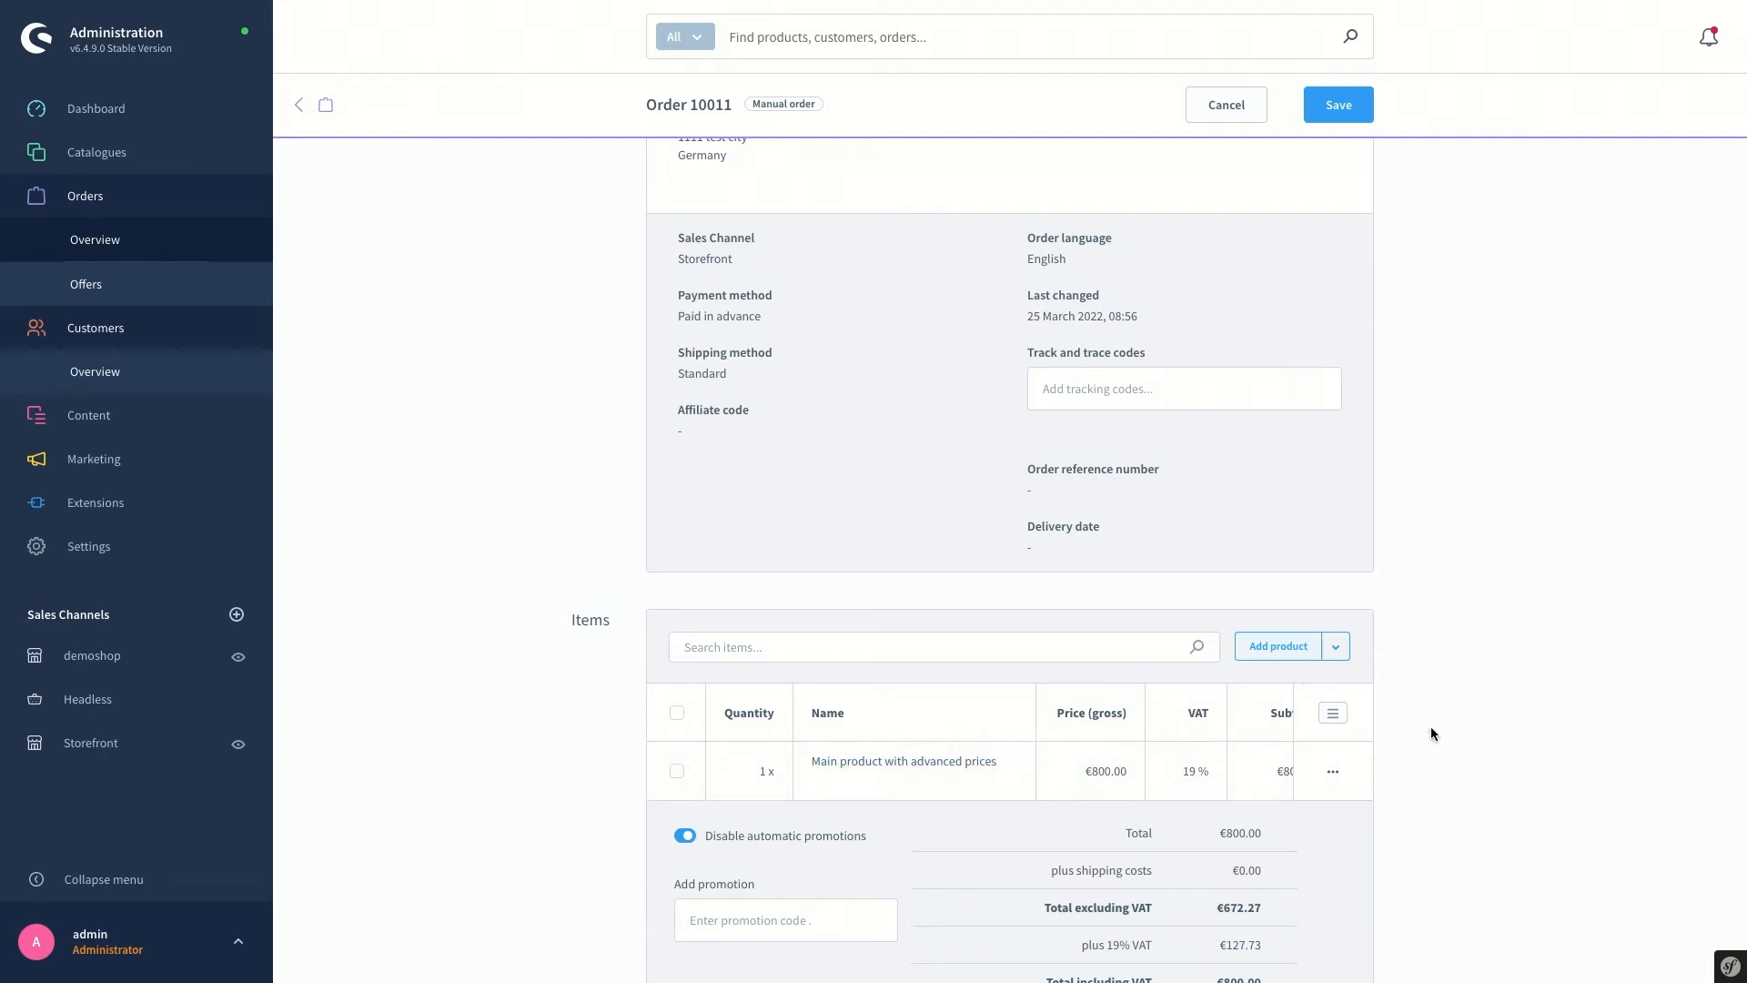
scroll(1429, 726, "down", 2)
scroll(1427, 727, "down", 2)
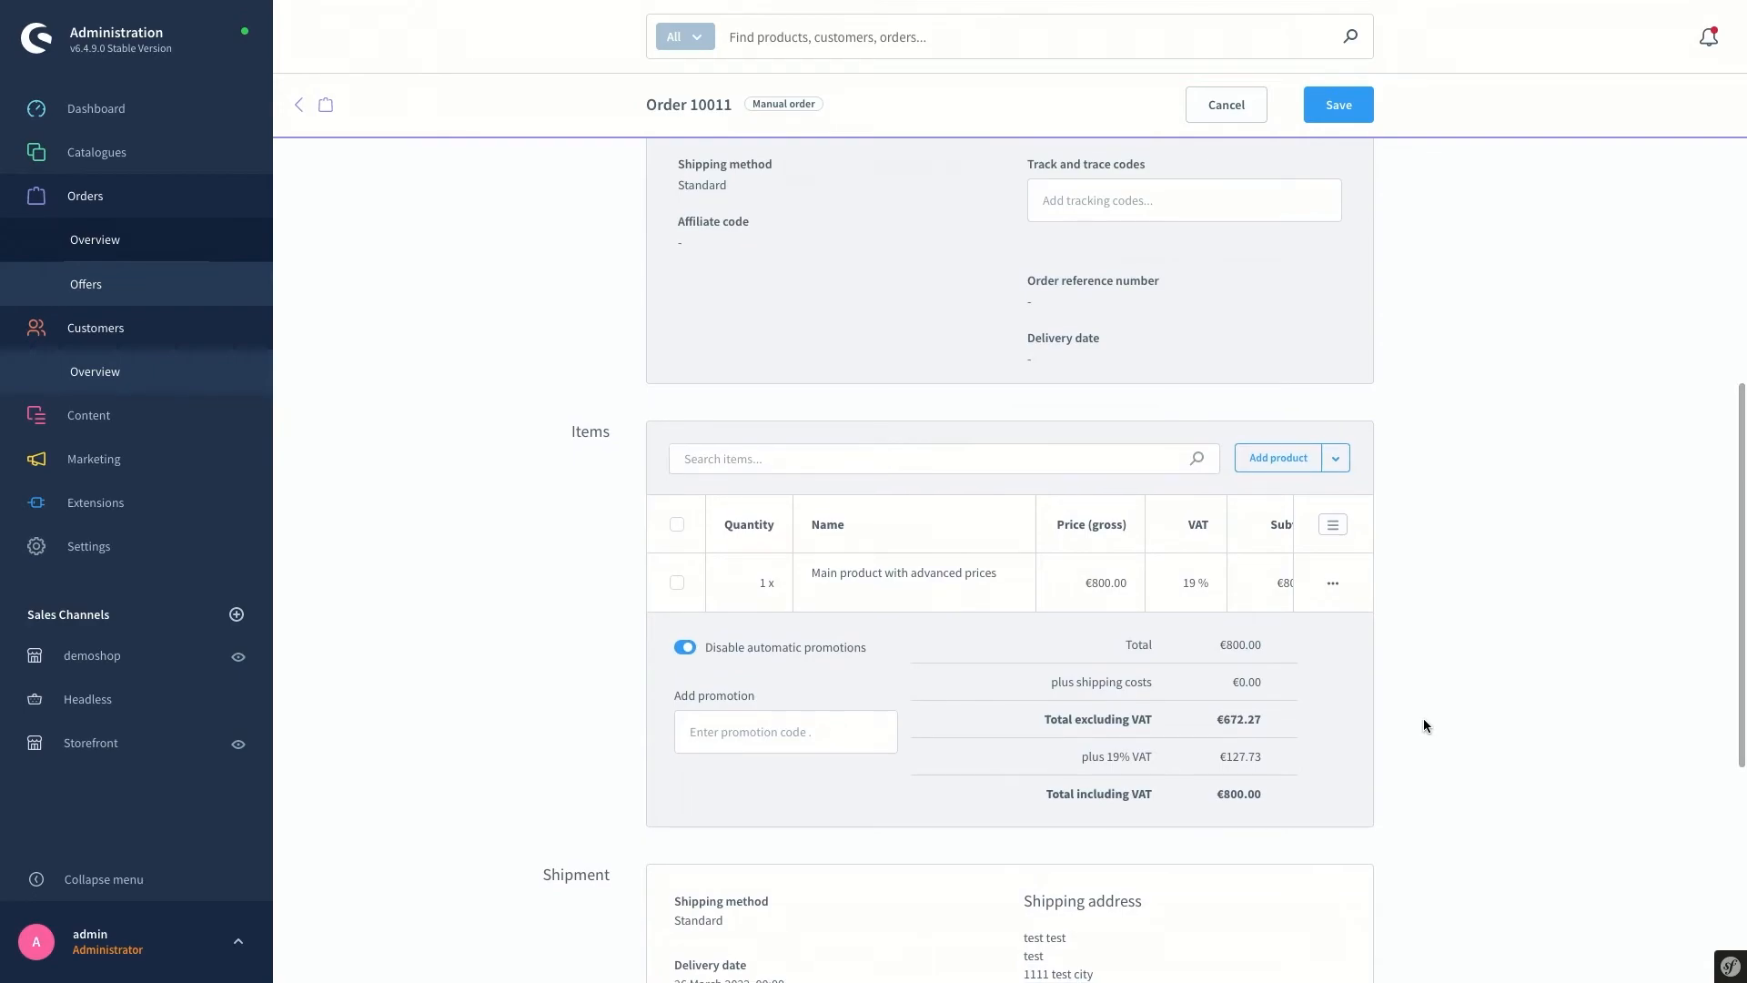
scroll(1416, 713, "up", 6)
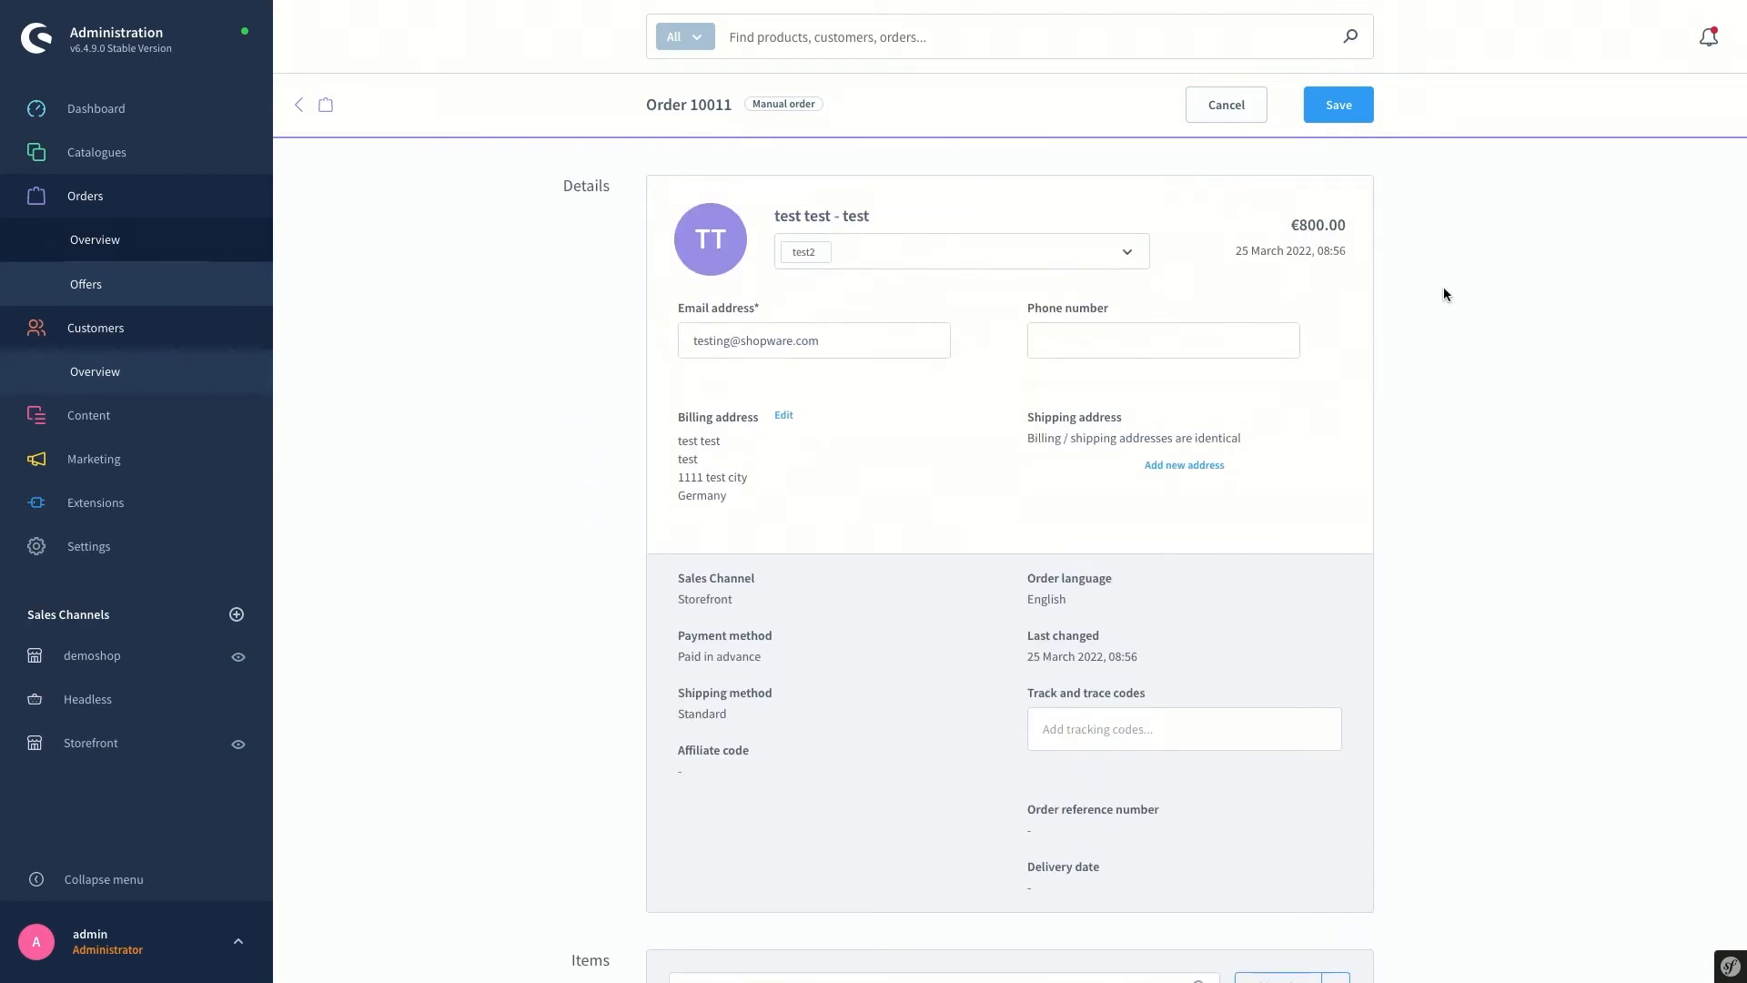
left_click(1338, 107)
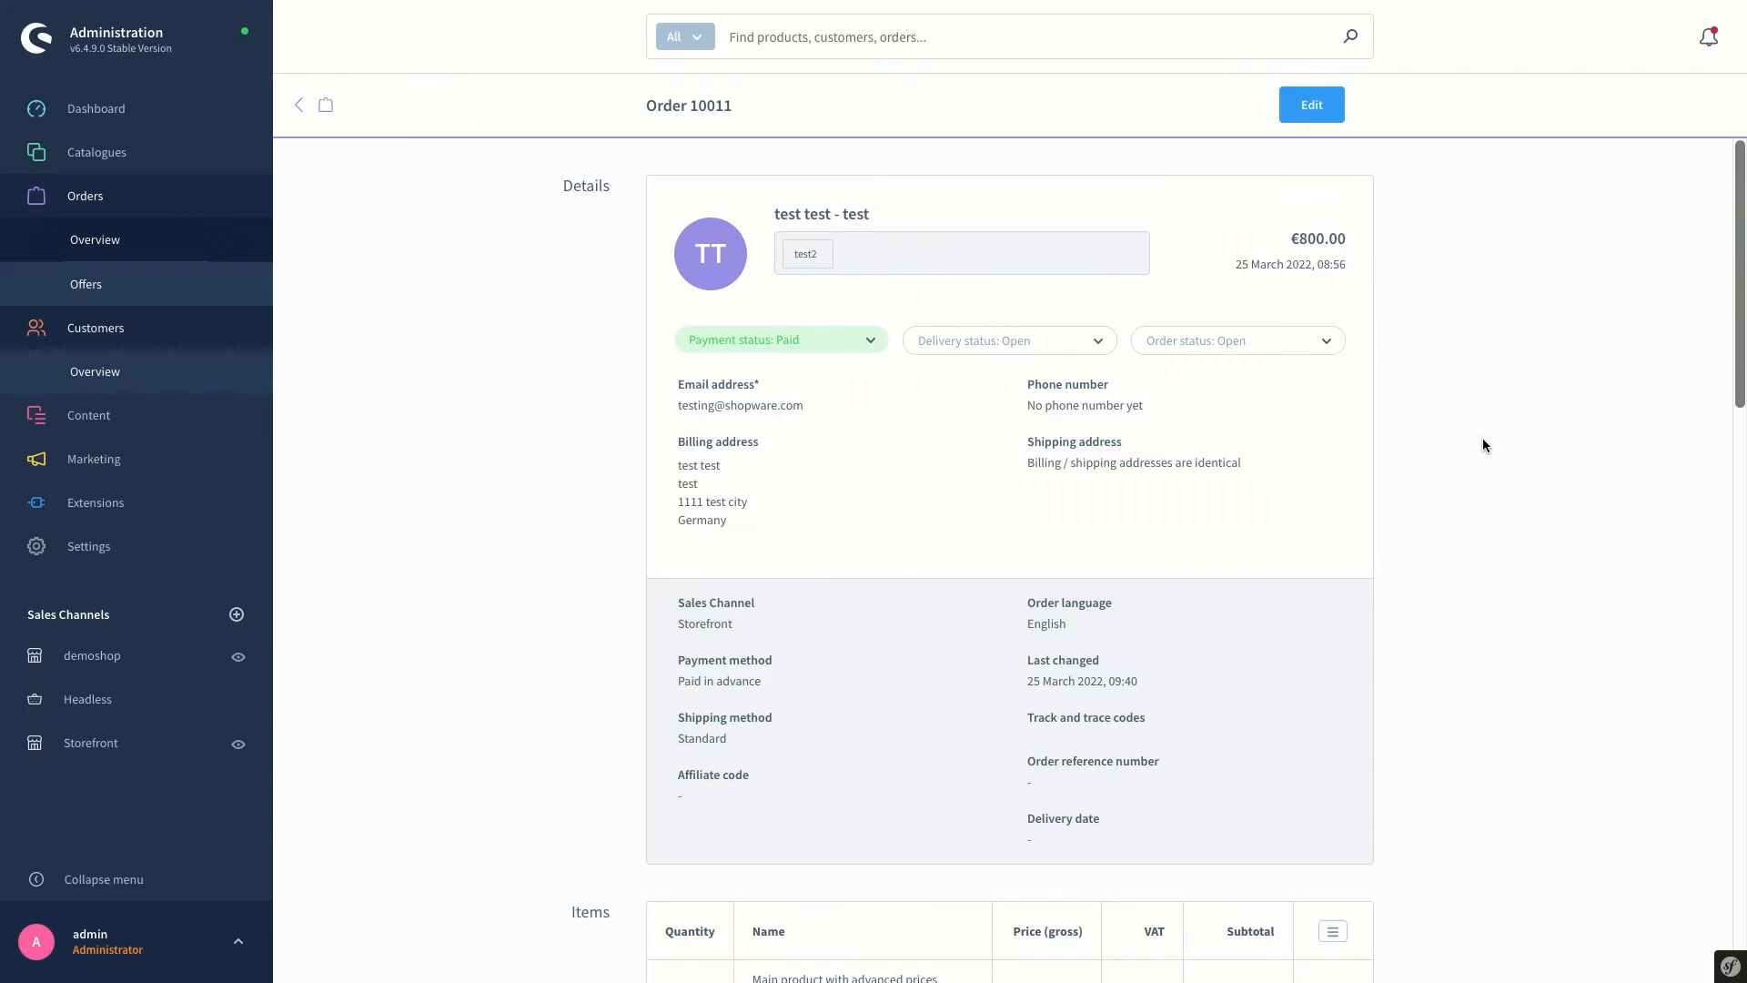
Scroll to the order's Documents section and bring up the document types to create
scroll(1483, 445, "down", 10)
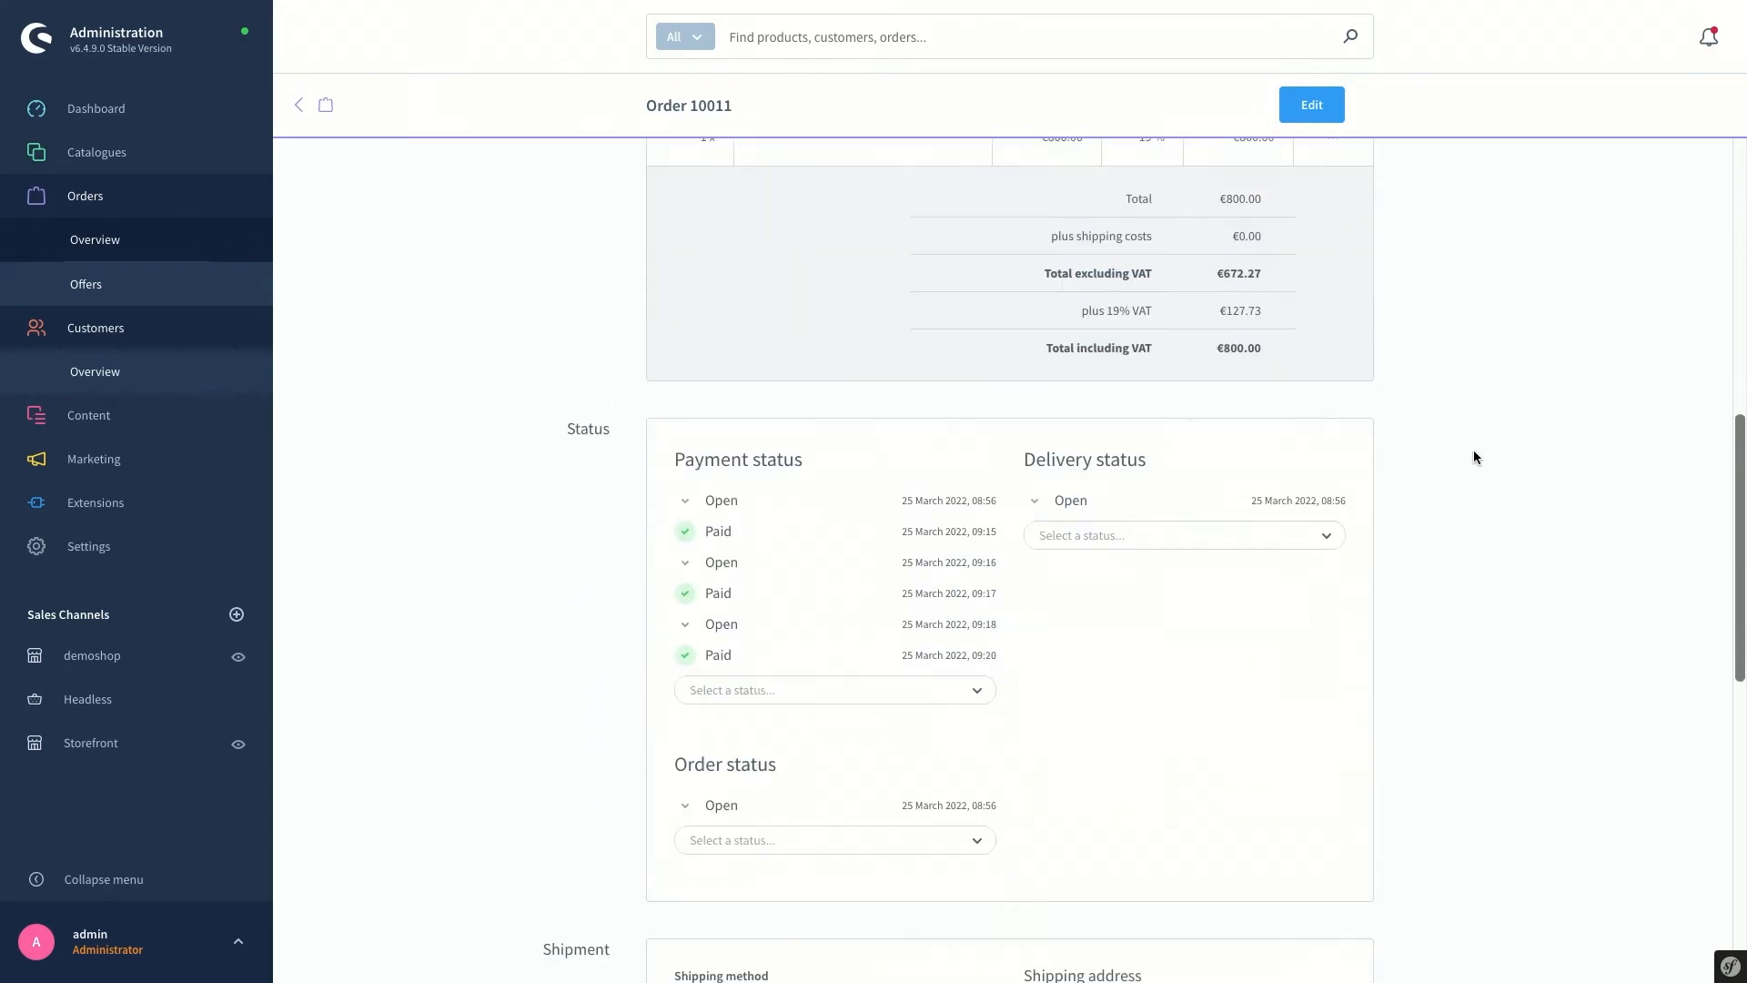
scroll(1482, 483, "down", 6)
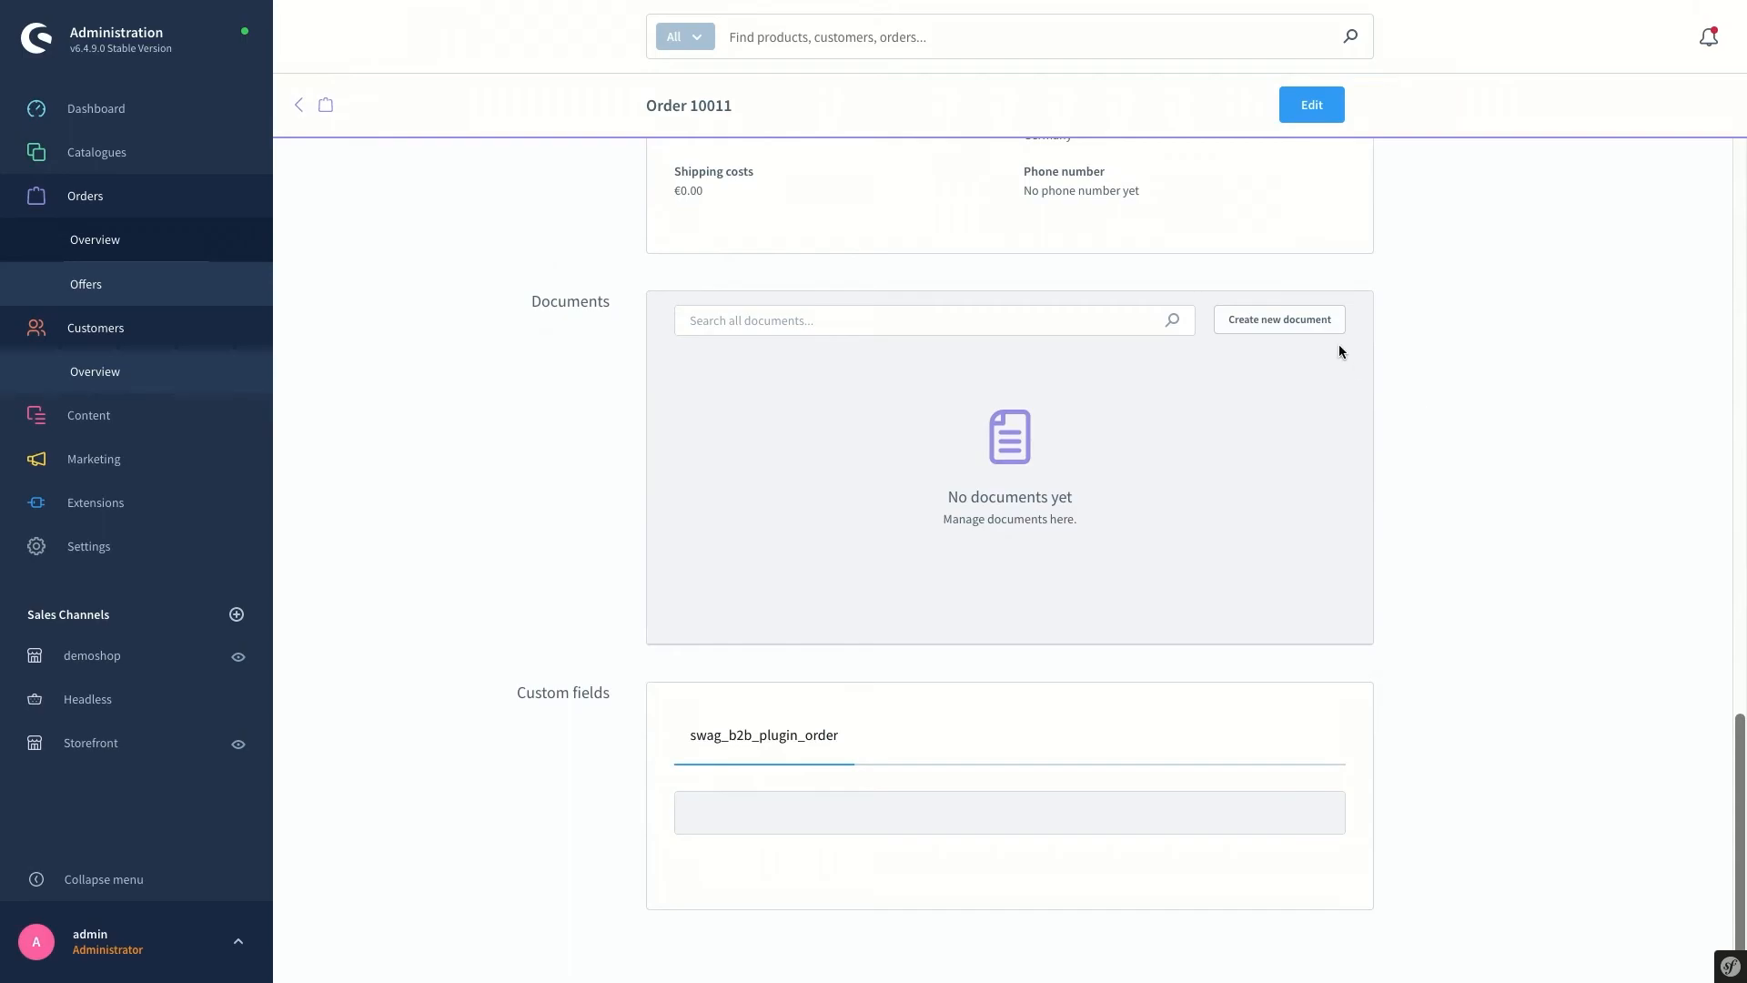
left_click(1305, 321)
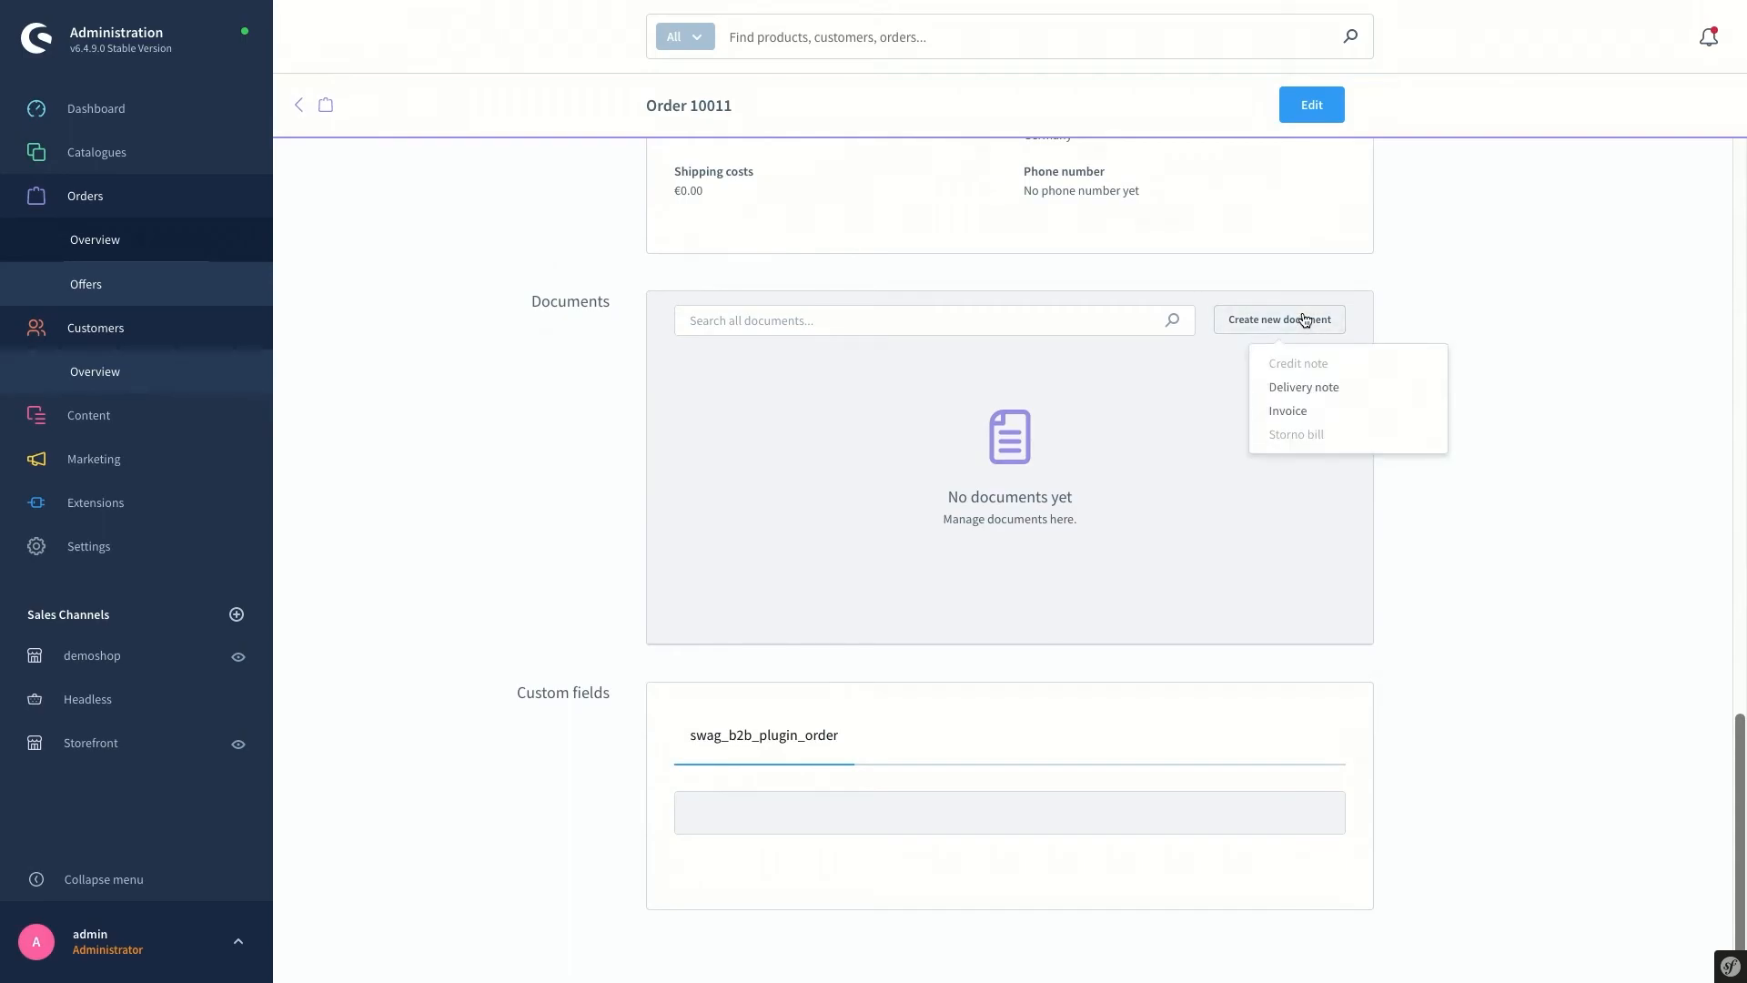
Generate invoice 1005 with the comment 'comment', previewing it before creating it
left_click(1330, 416)
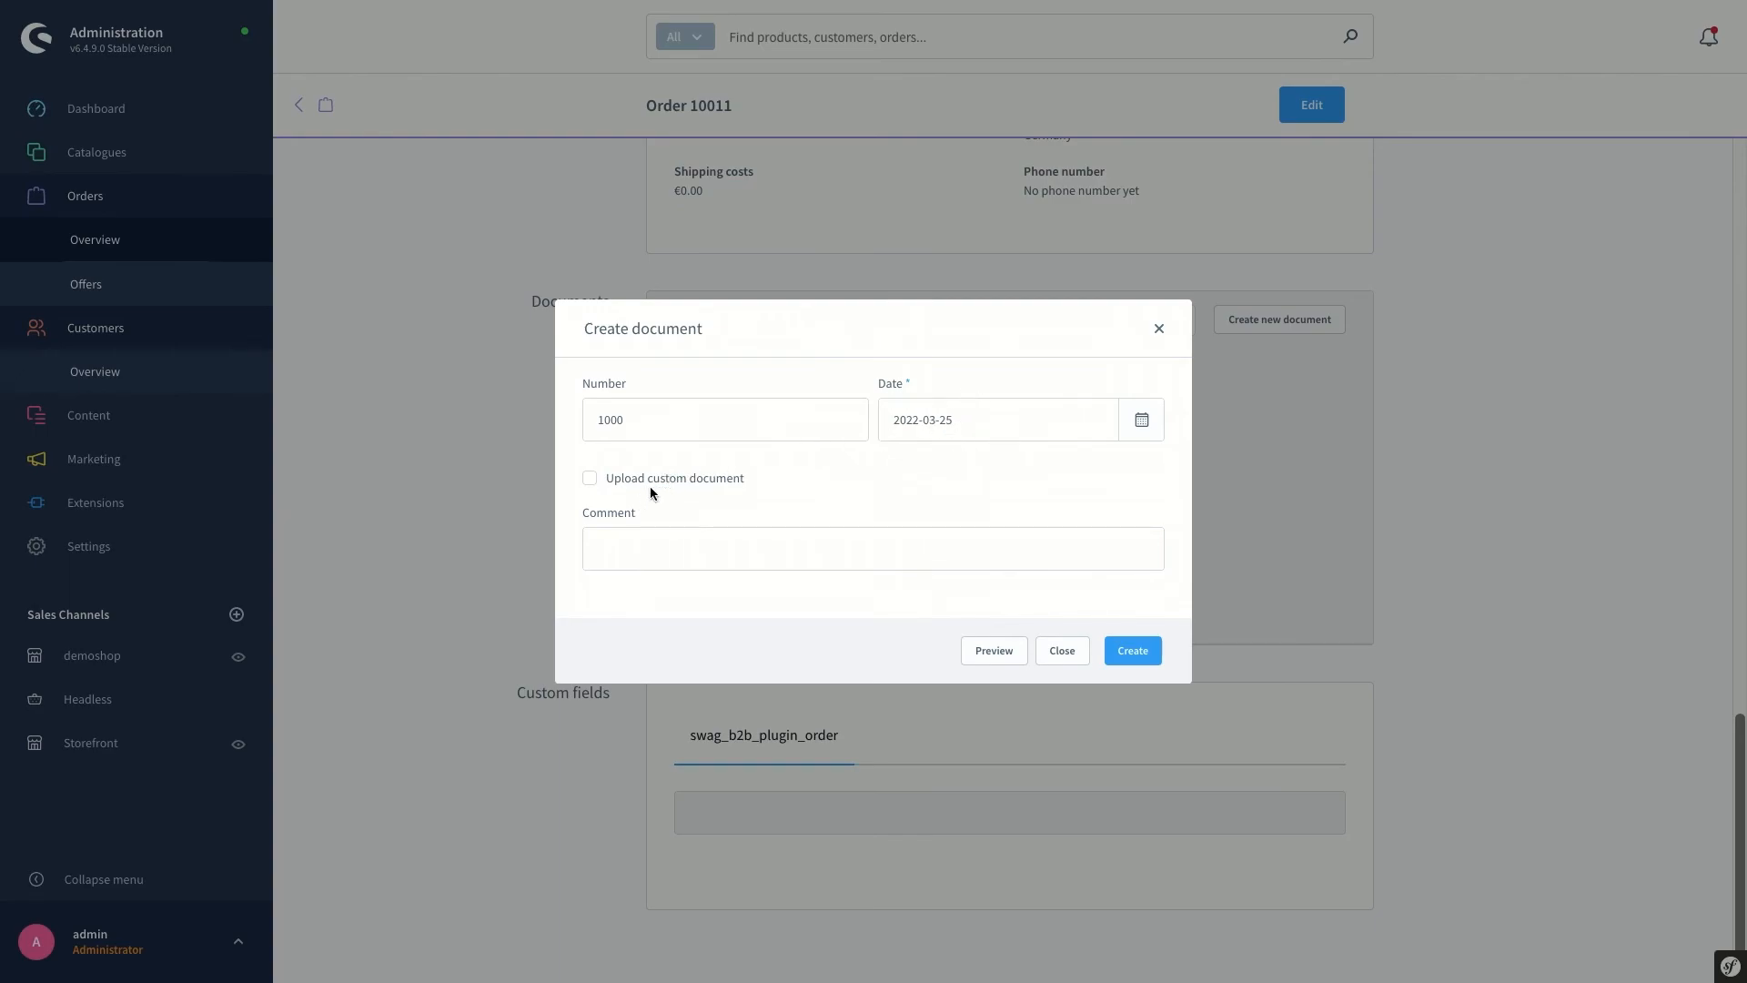
left_click(590, 479)
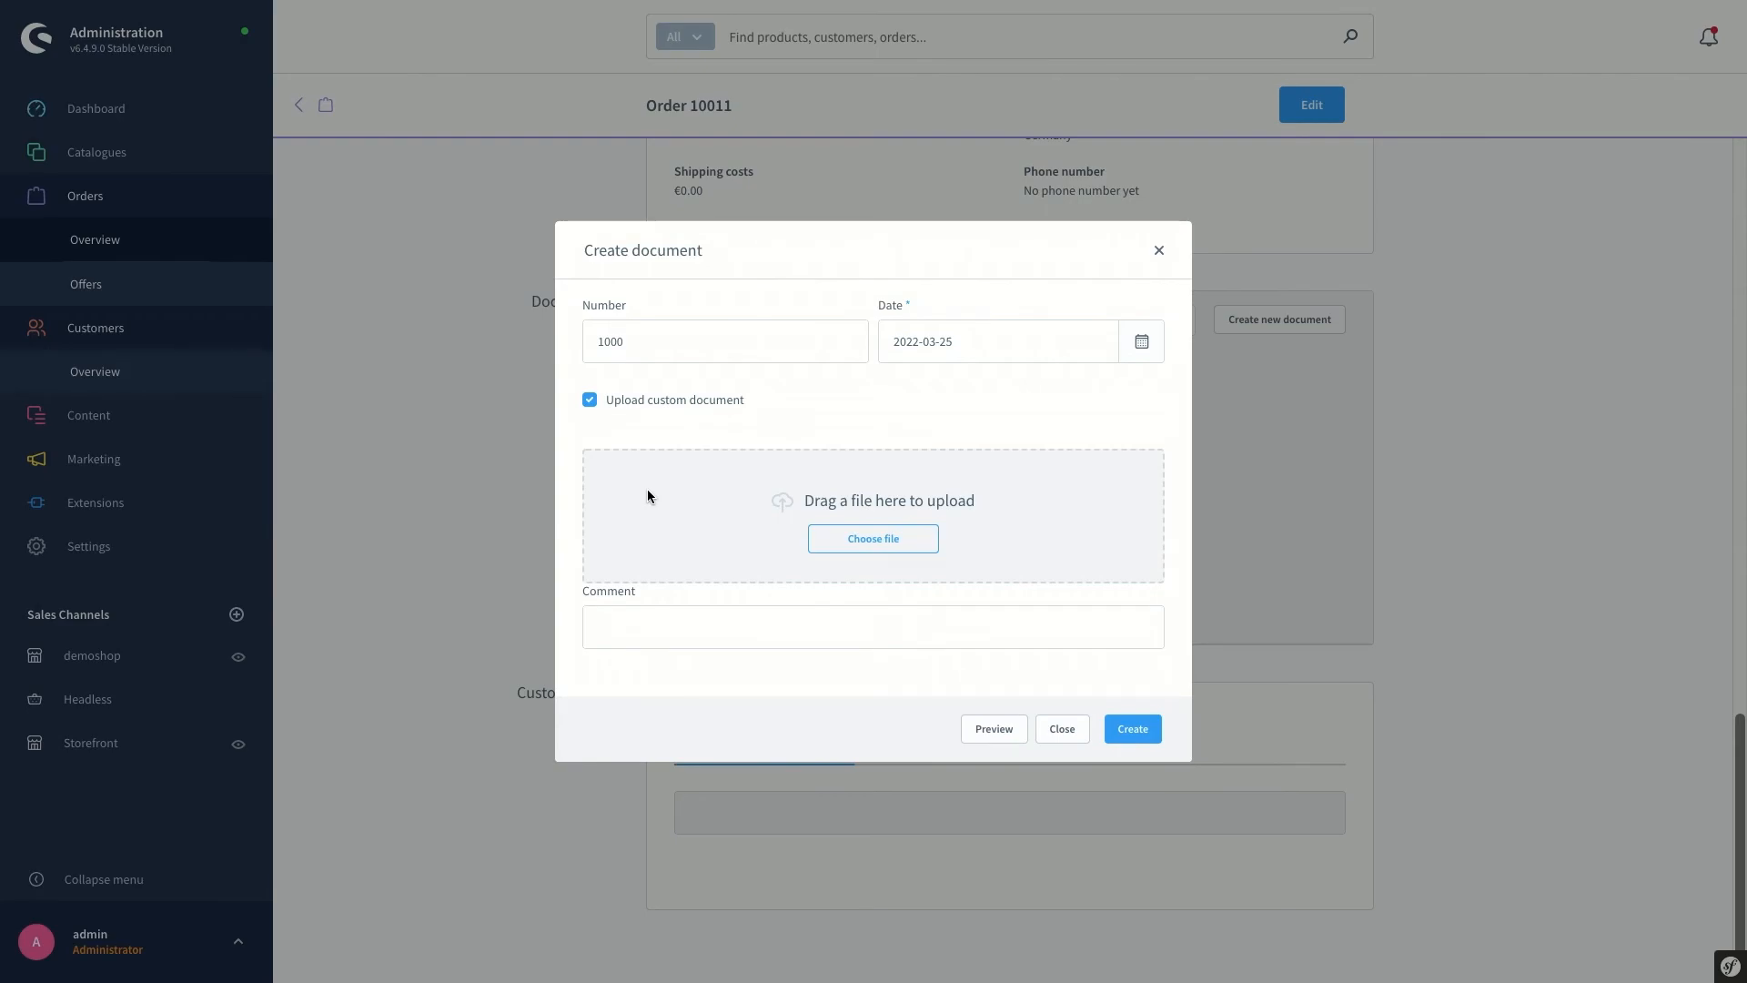
left_click(590, 401)
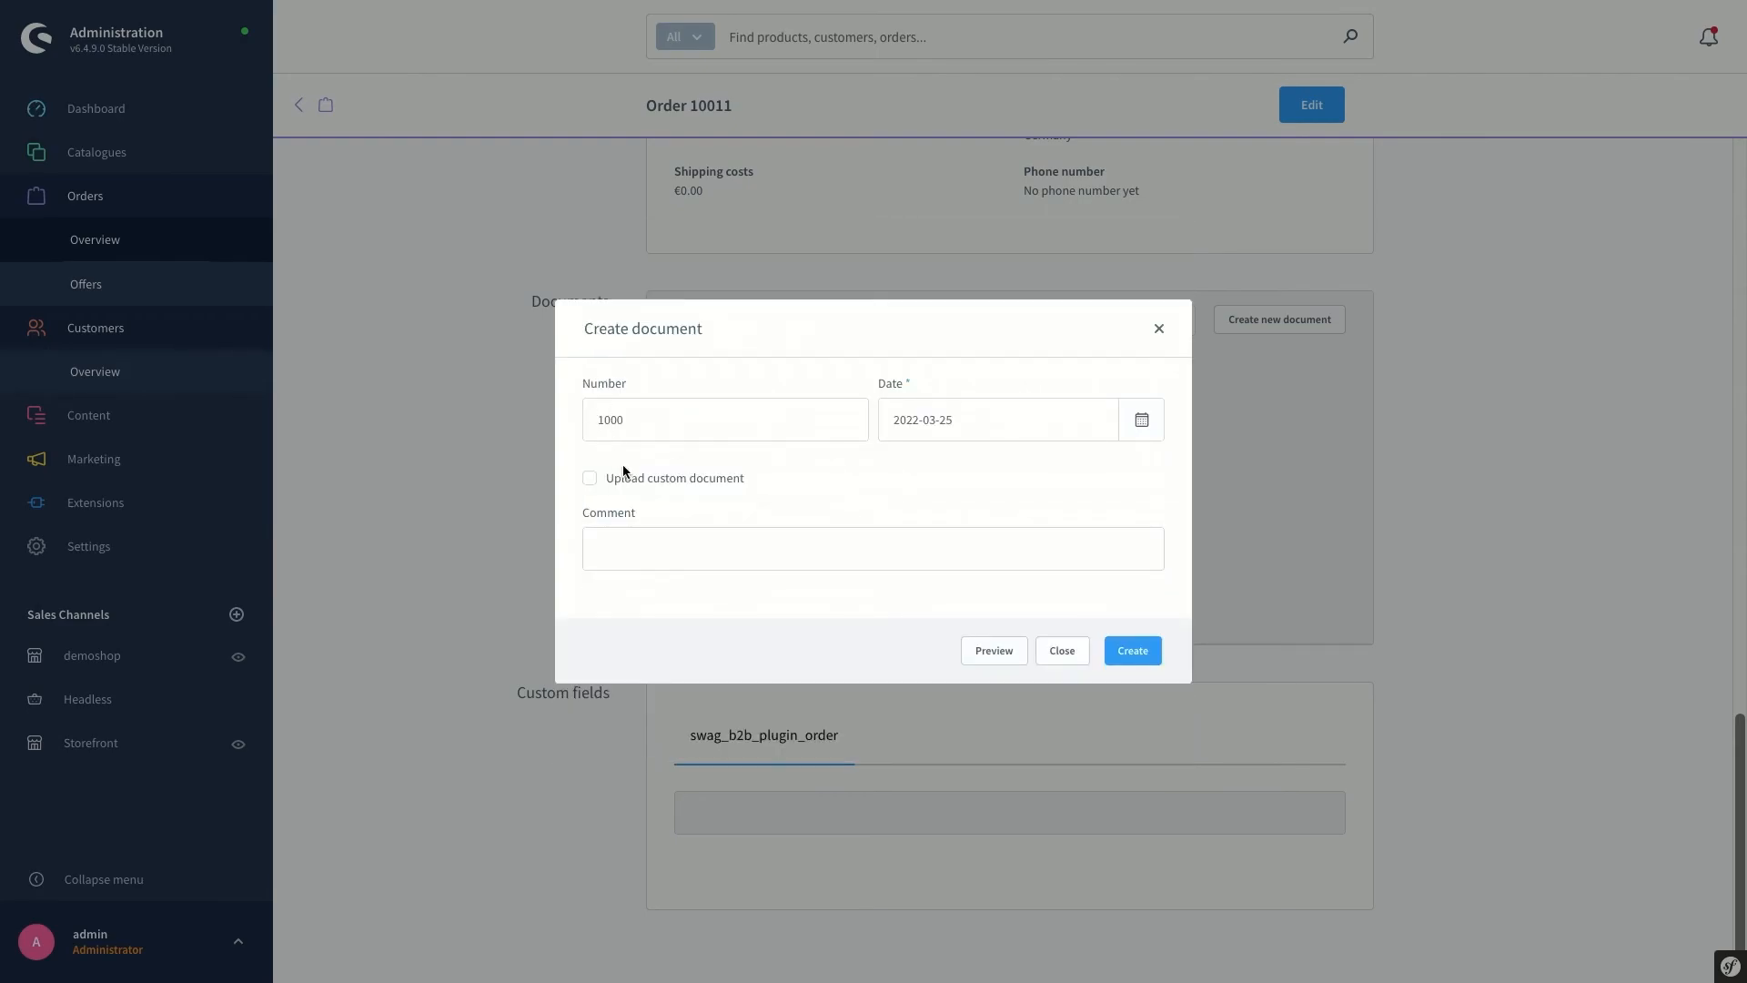
left_click(656, 546)
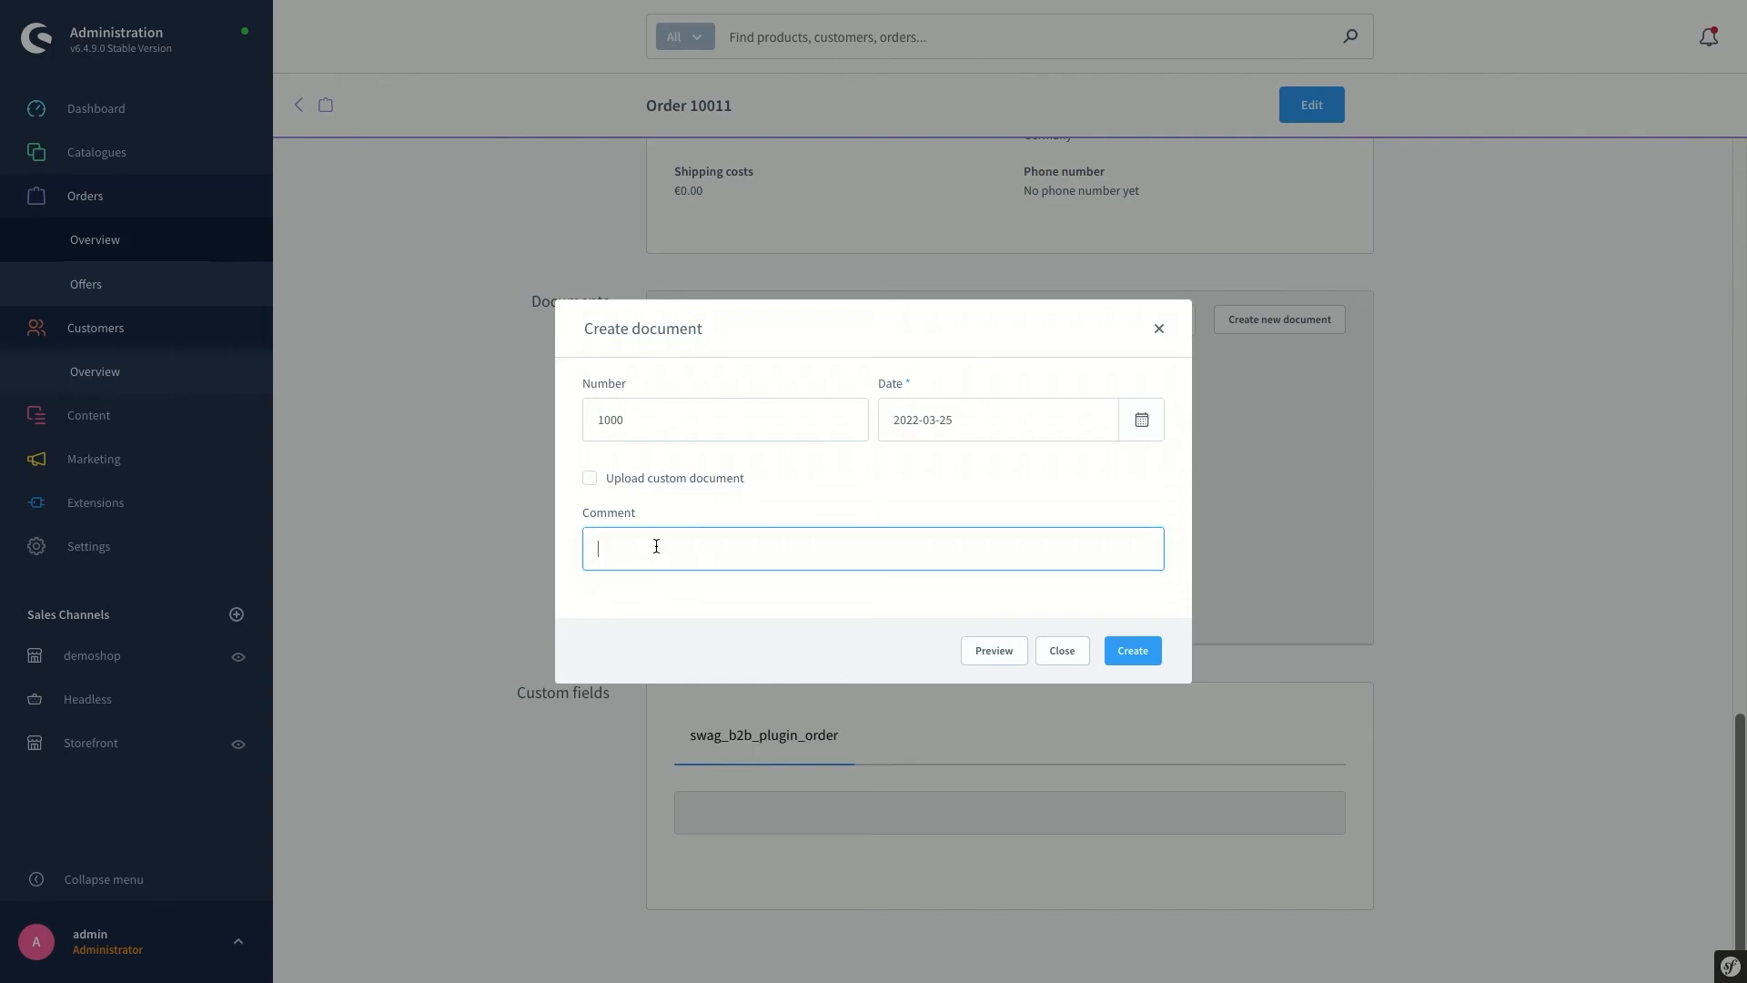
type("comment")
left_click(983, 652)
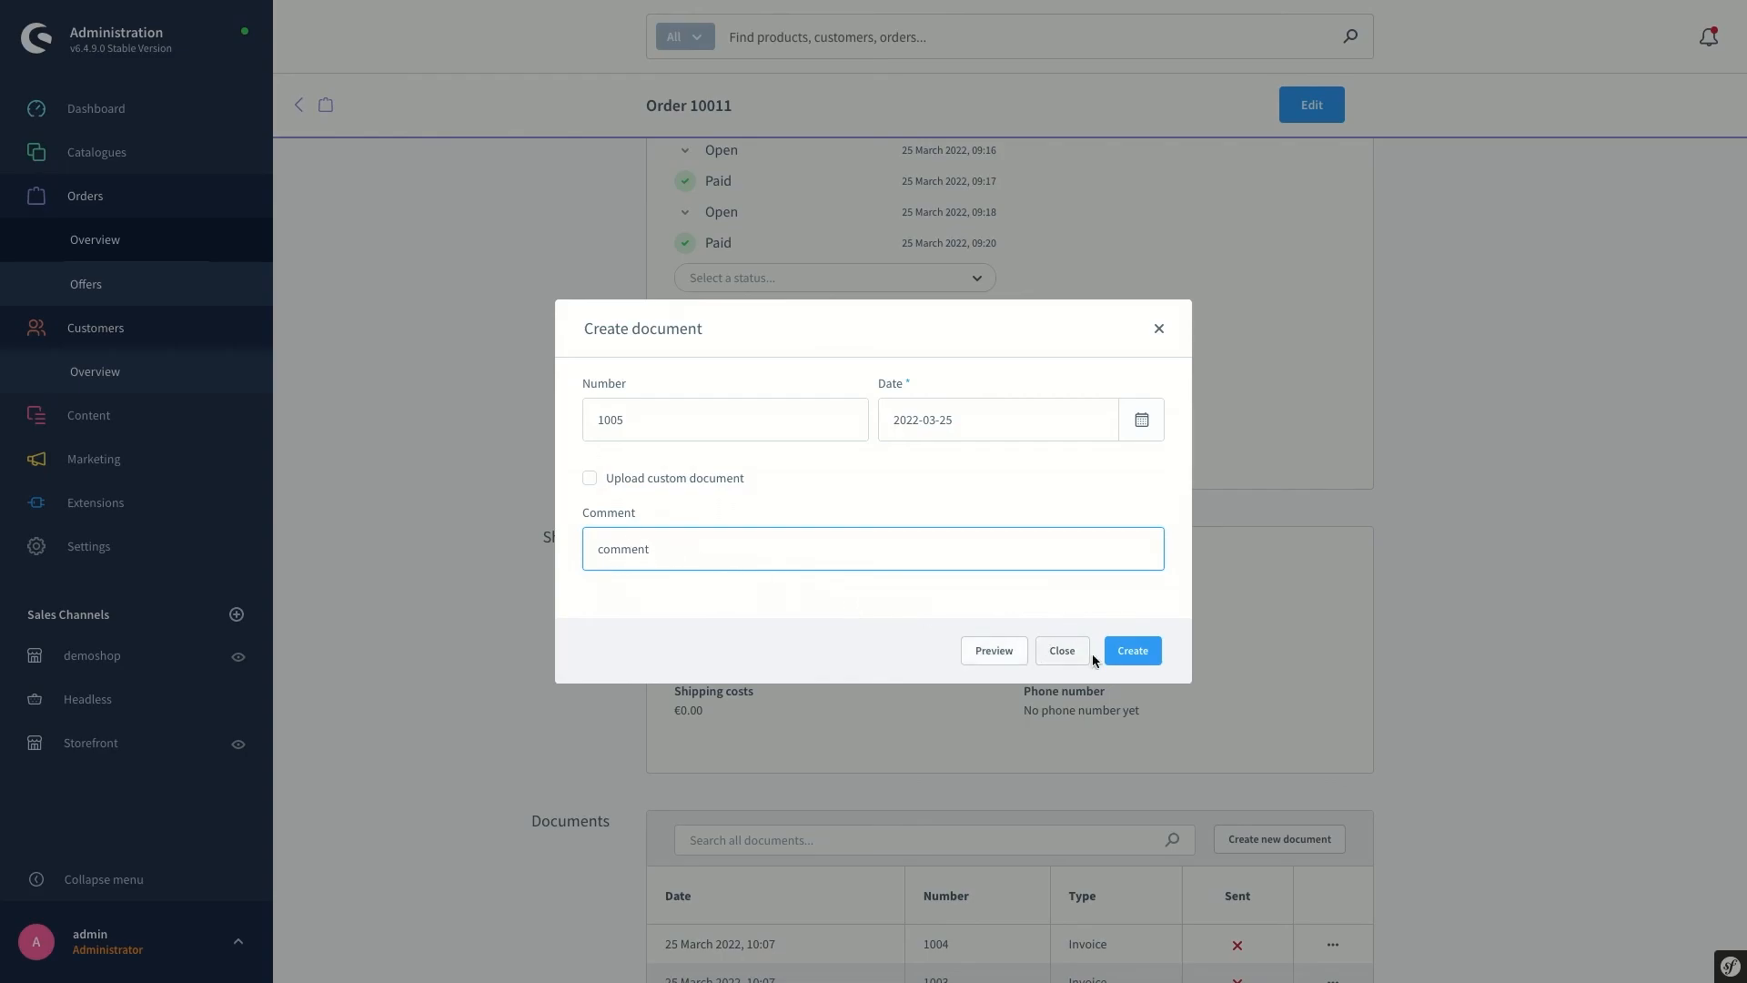
left_click(1129, 651)
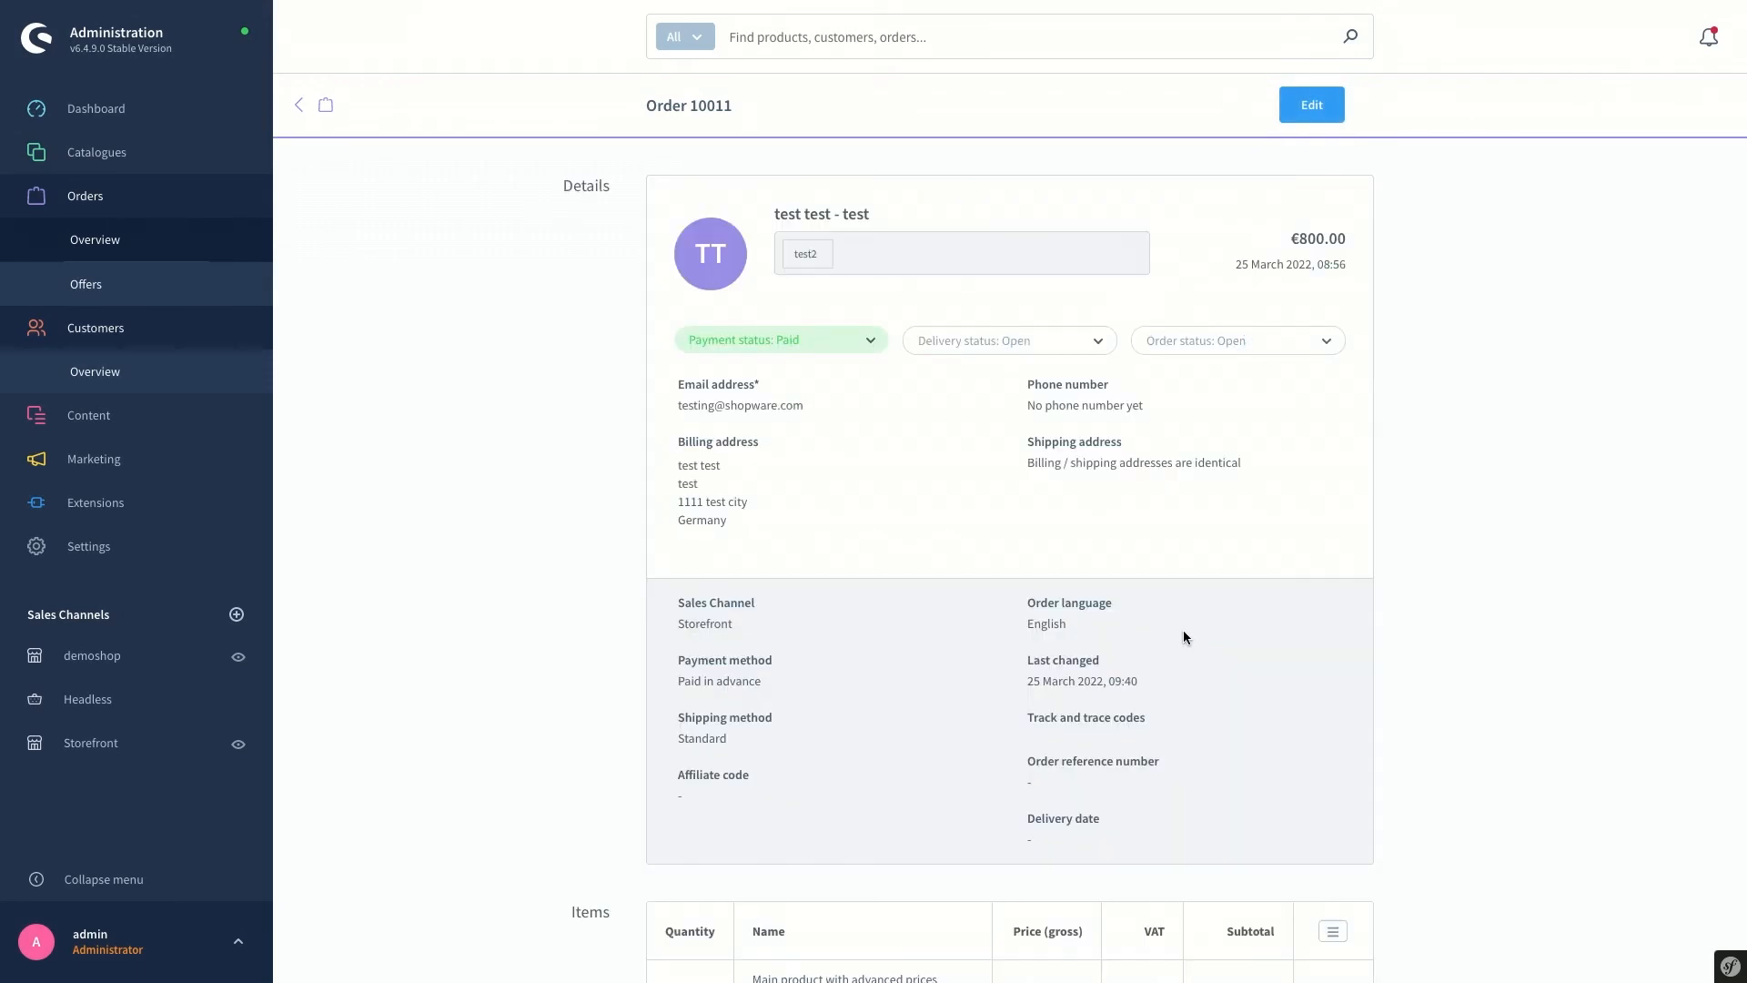
Start generating a Storno bill from order 10011's Documents section
scroll(1285, 622, "down", 7)
scroll(1306, 633, "down", 6)
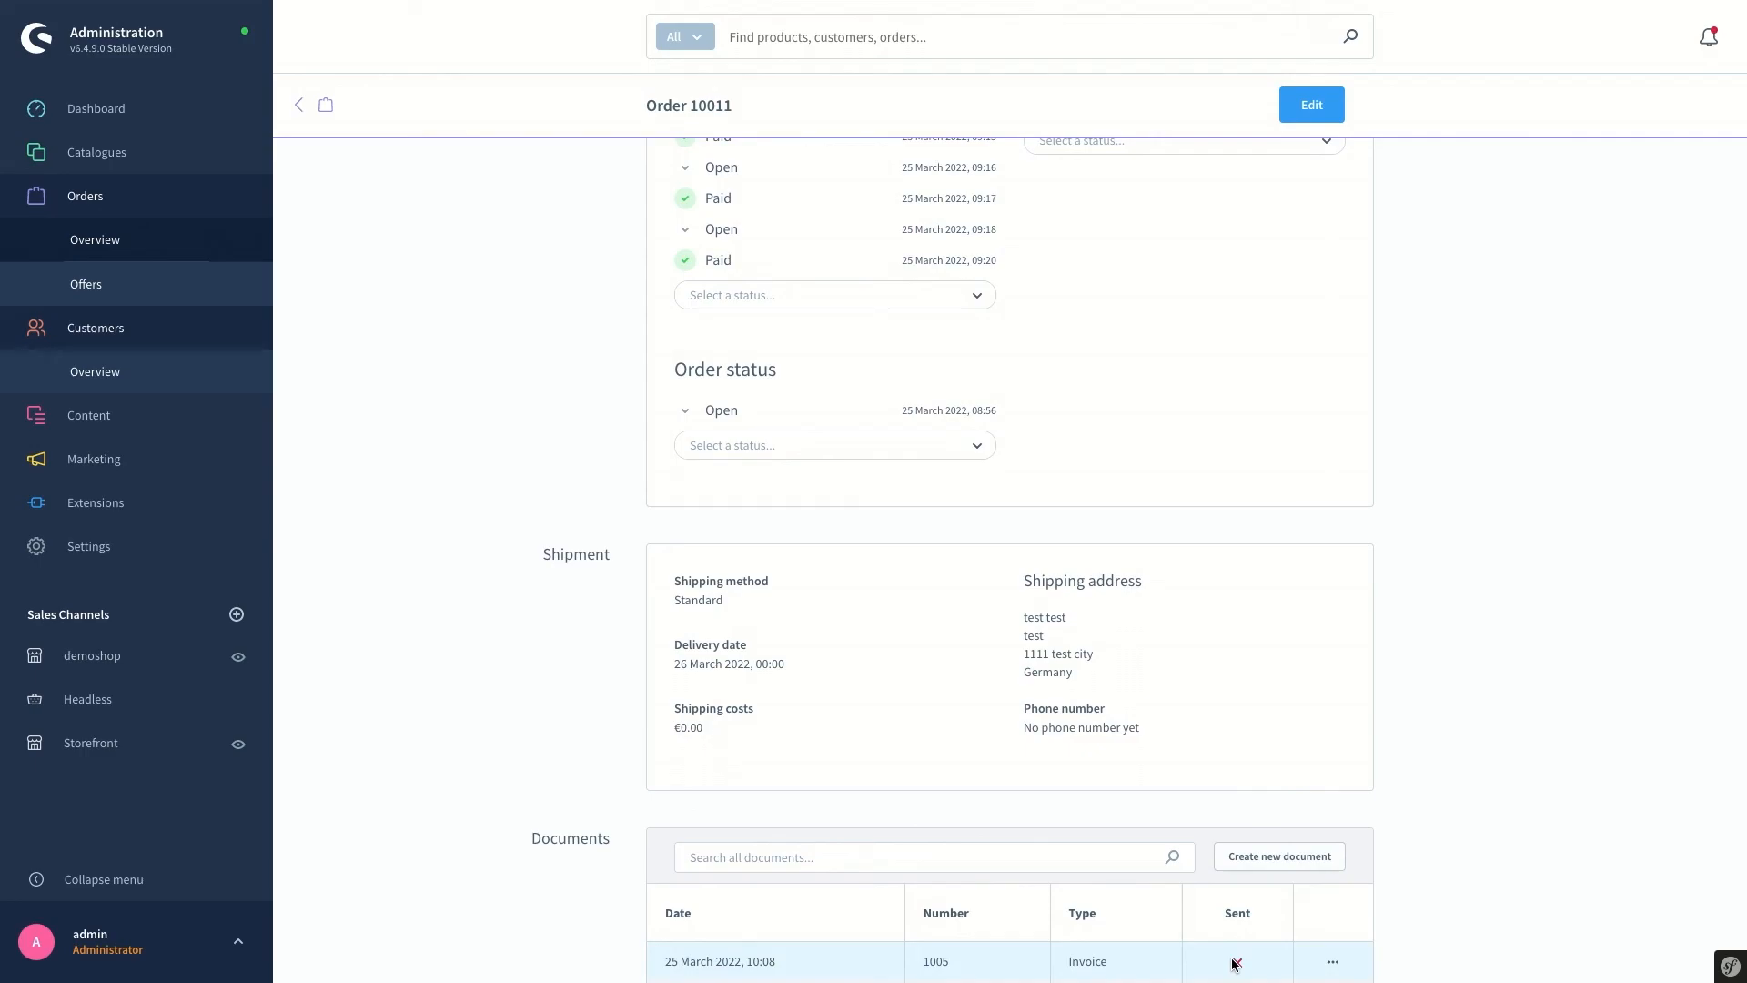
left_click(1279, 857)
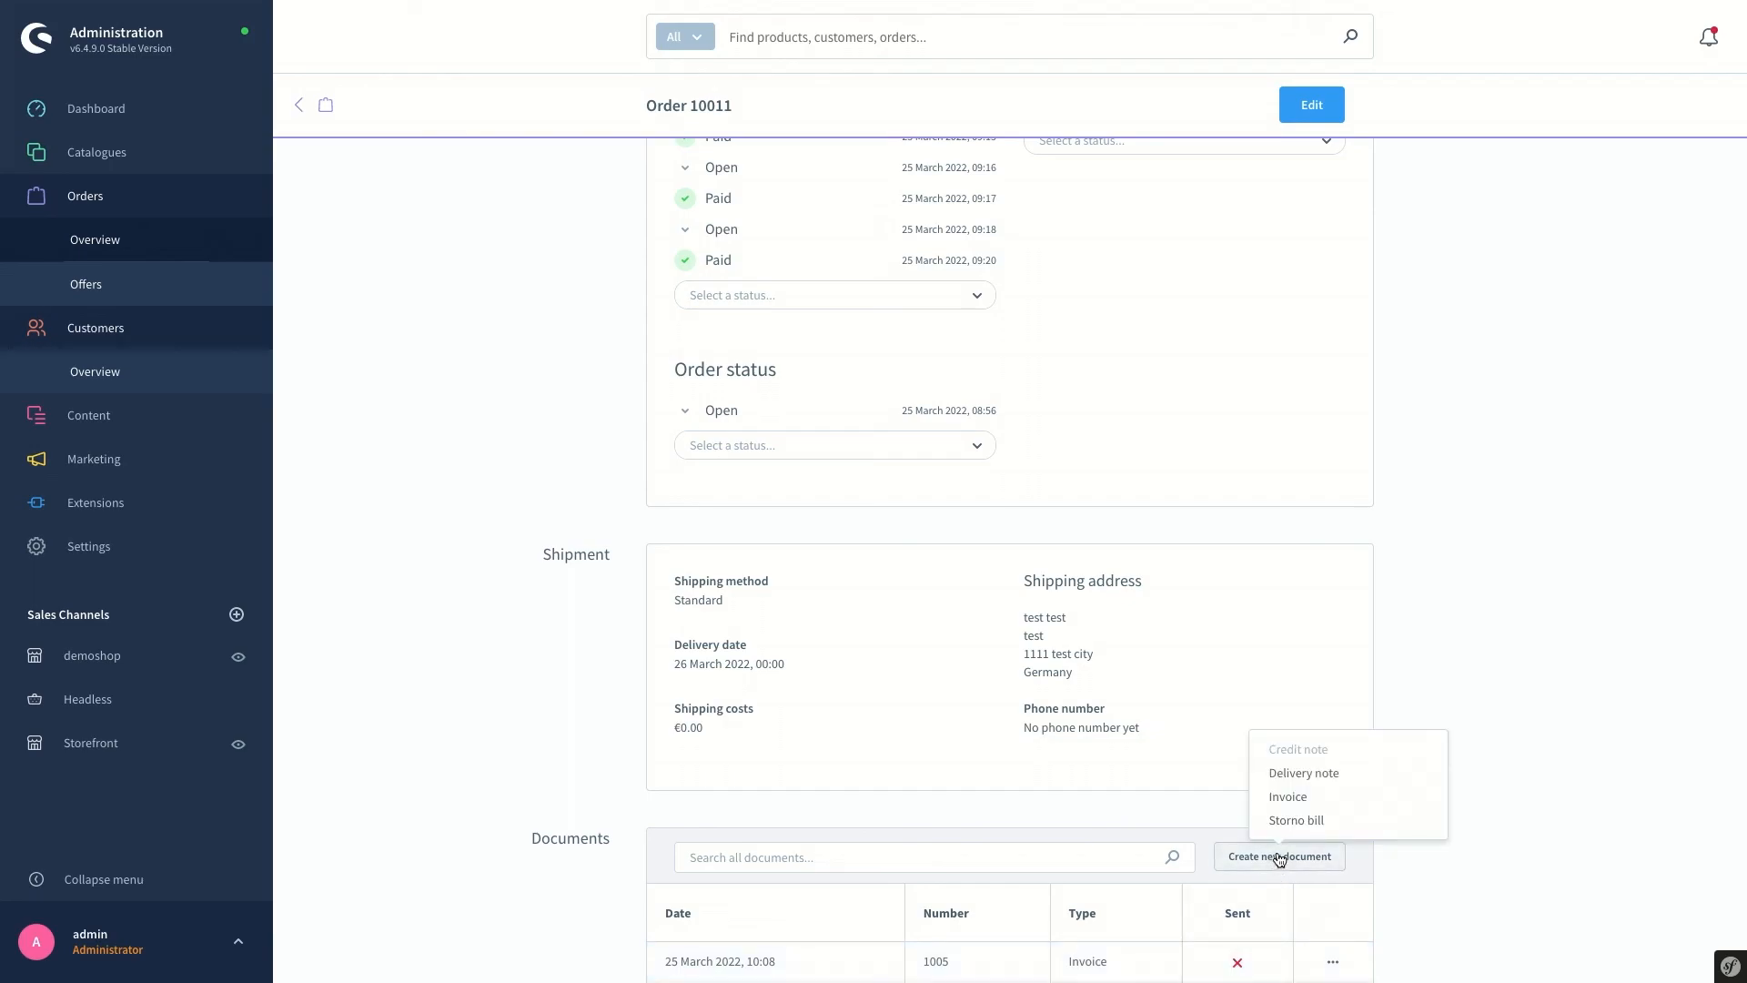
left_click(1341, 825)
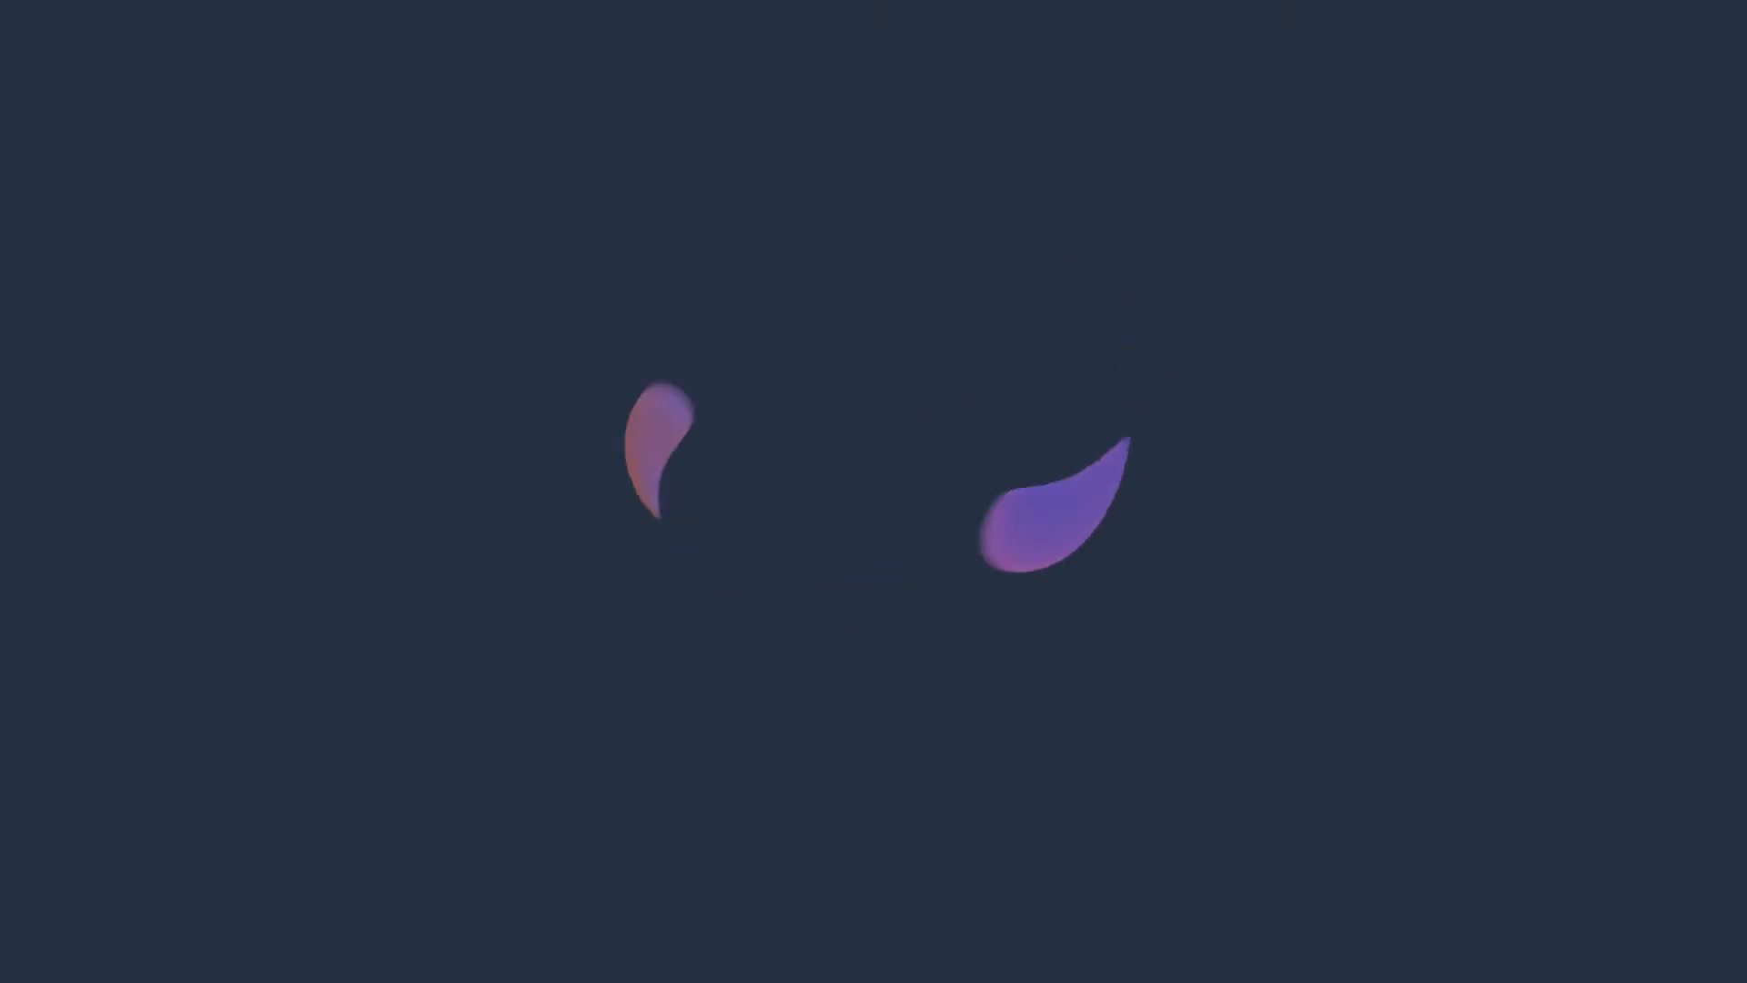